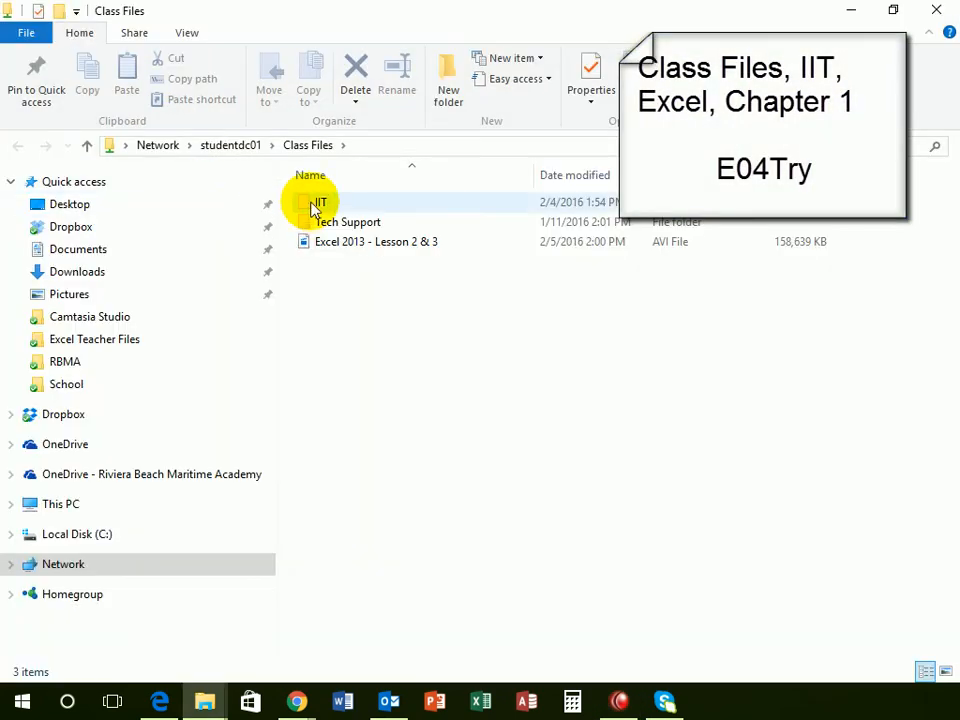
Open the E04Try workbook from the Chapter1 folder, found under IIT and Excel in Class Files.
double_click(316, 204)
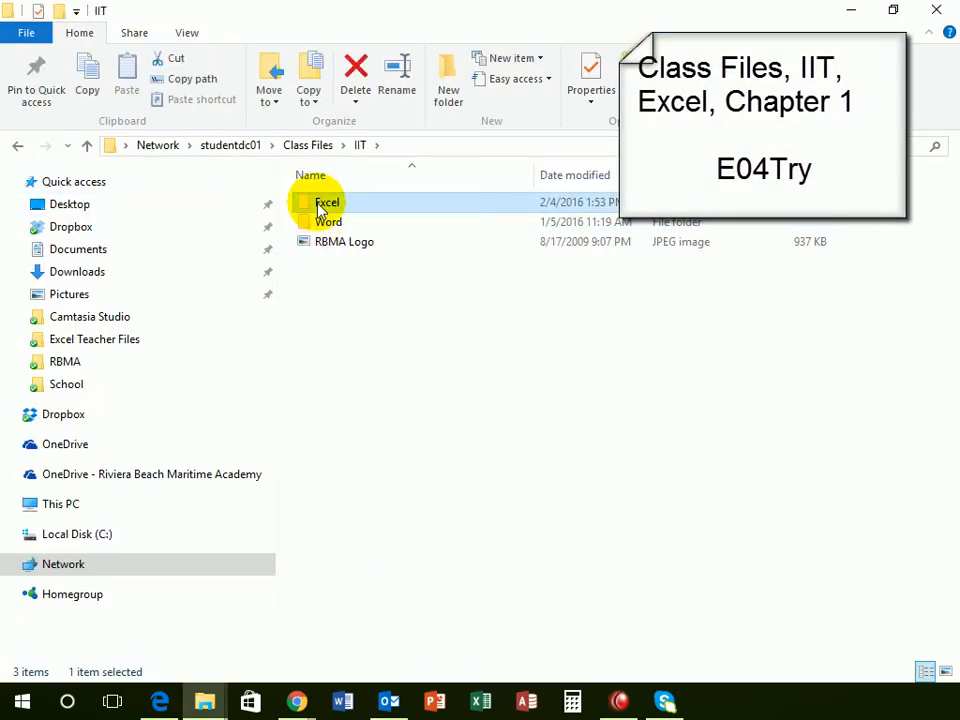
double_click(318, 203)
double_click(310, 201)
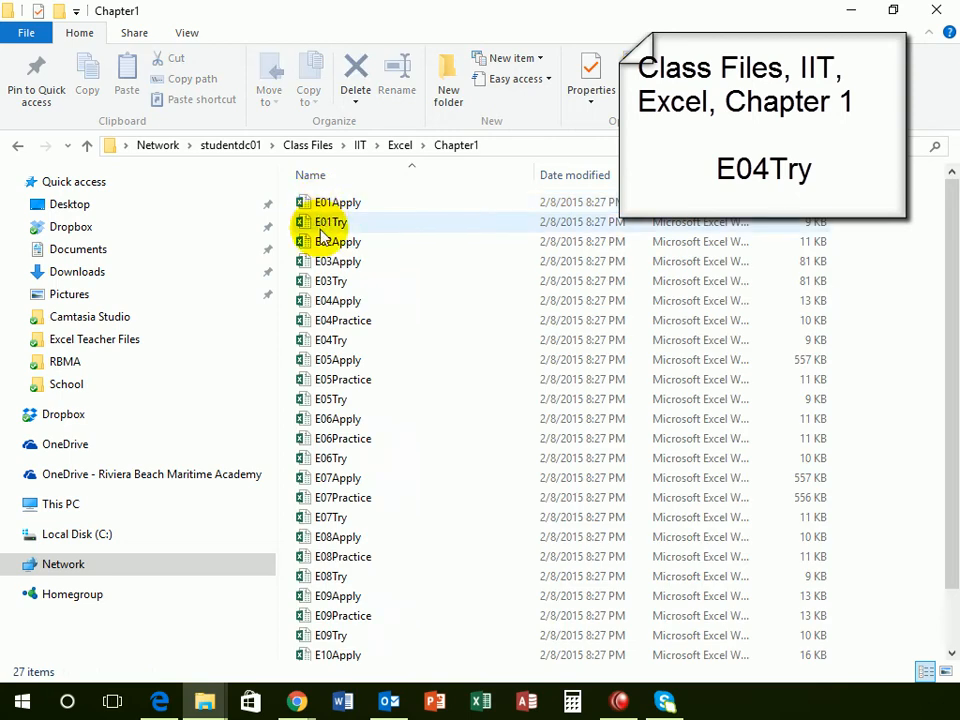
left_click(318, 347)
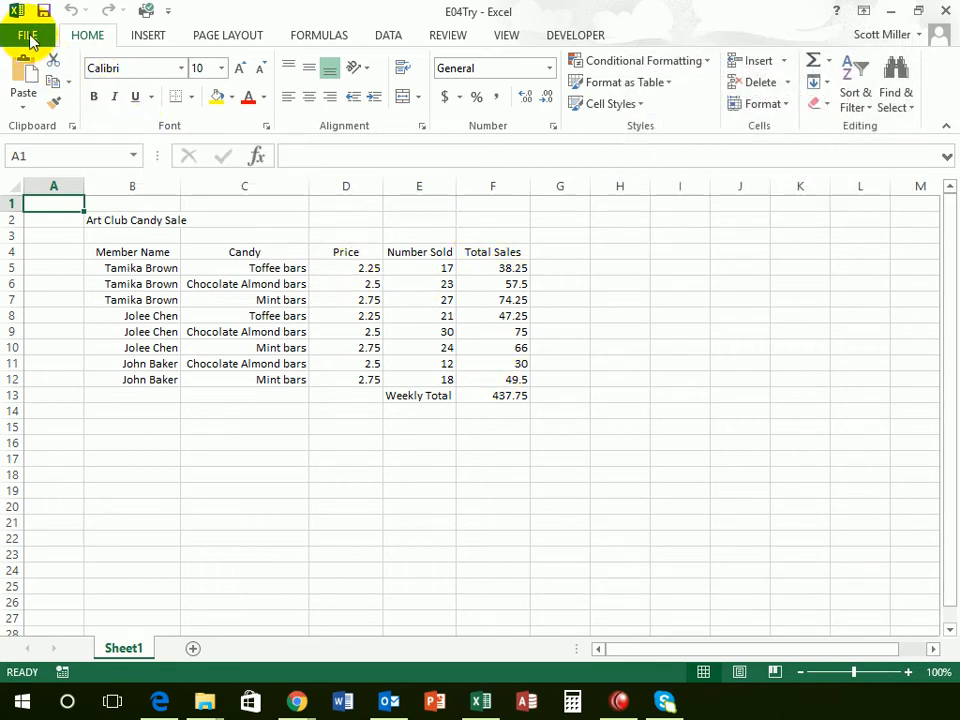
Start saving a copy of the workbook in Documents and create a new folder there named Feb 10.
left_click(29, 38)
left_click(42, 229)
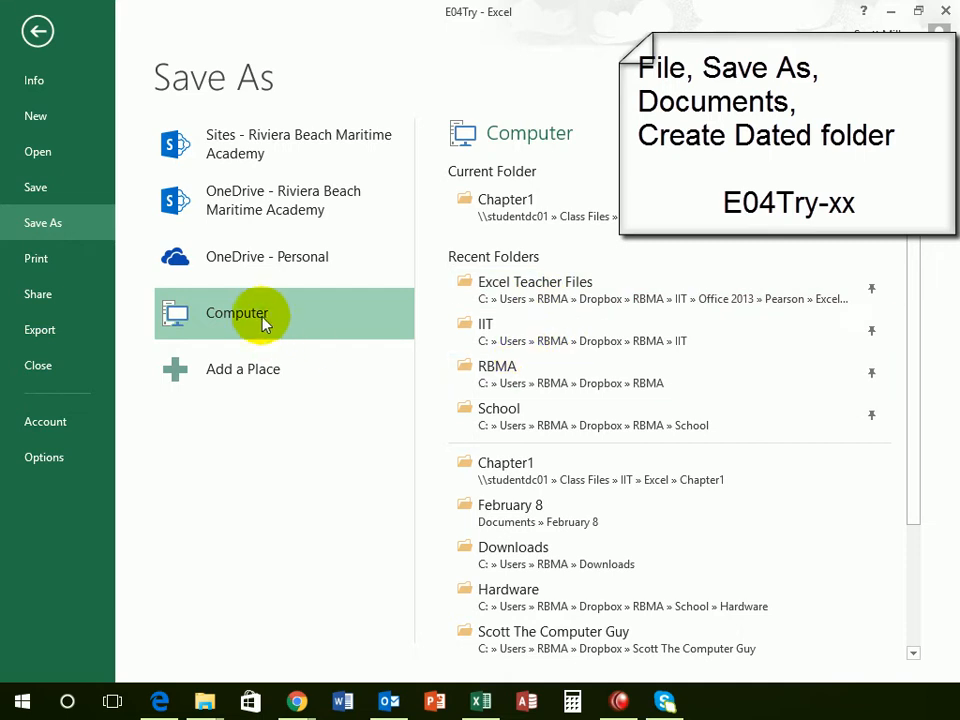
scroll(700, 403, "down", 3)
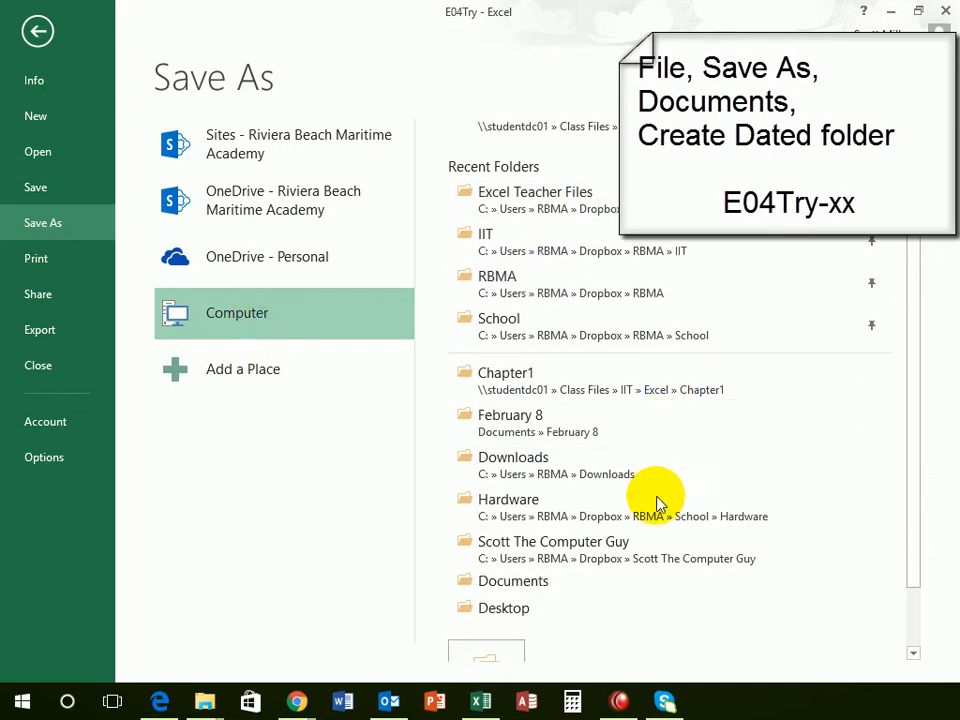
left_click(510, 507)
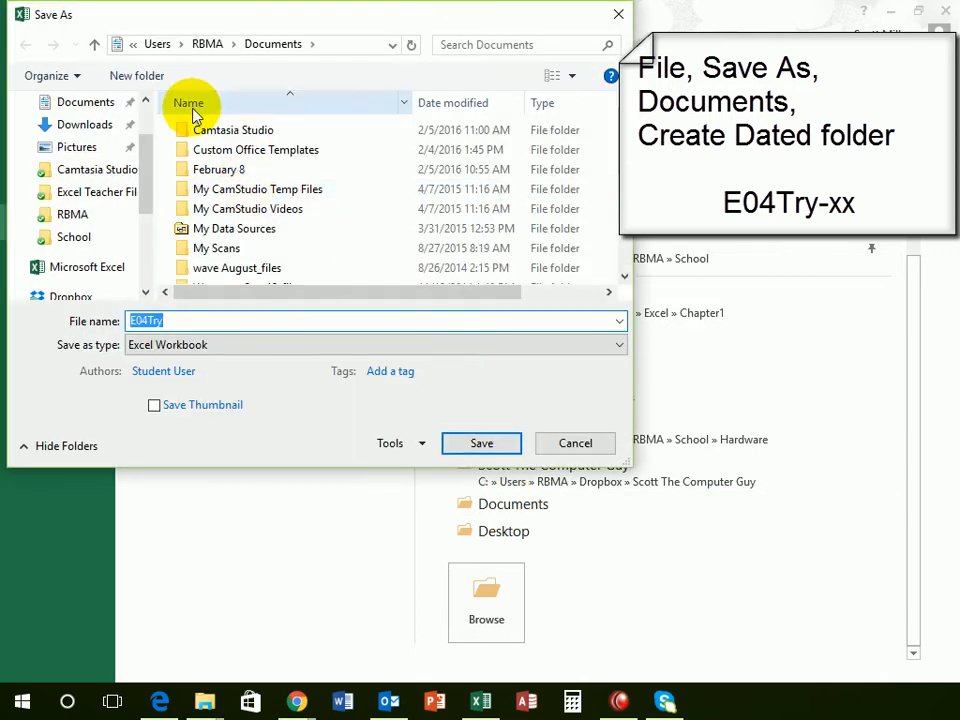
left_click(143, 86)
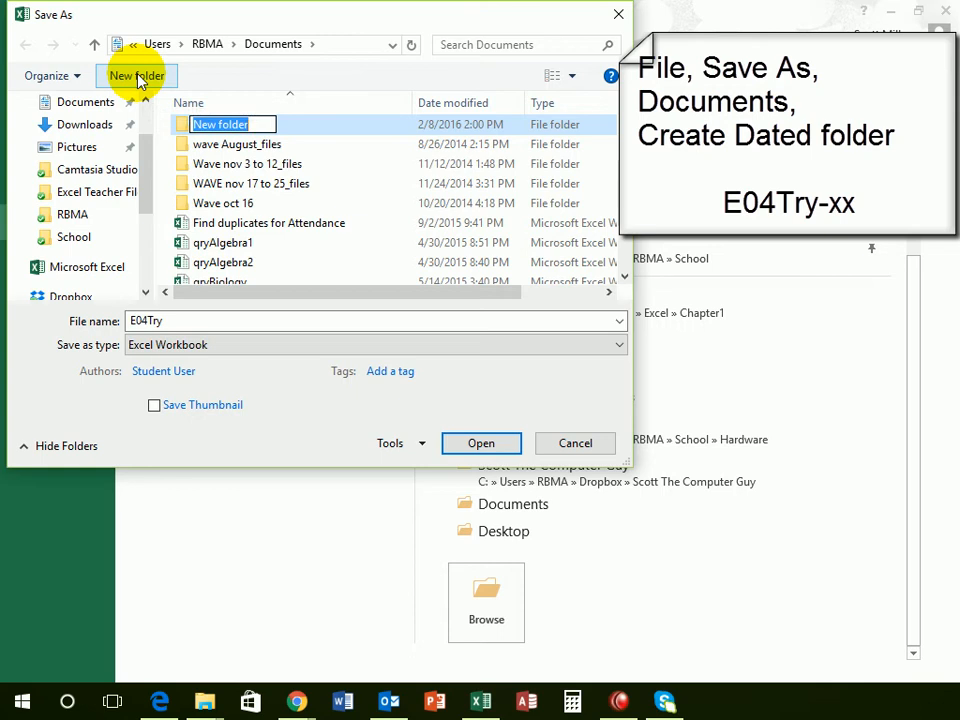
type("Feb 10")
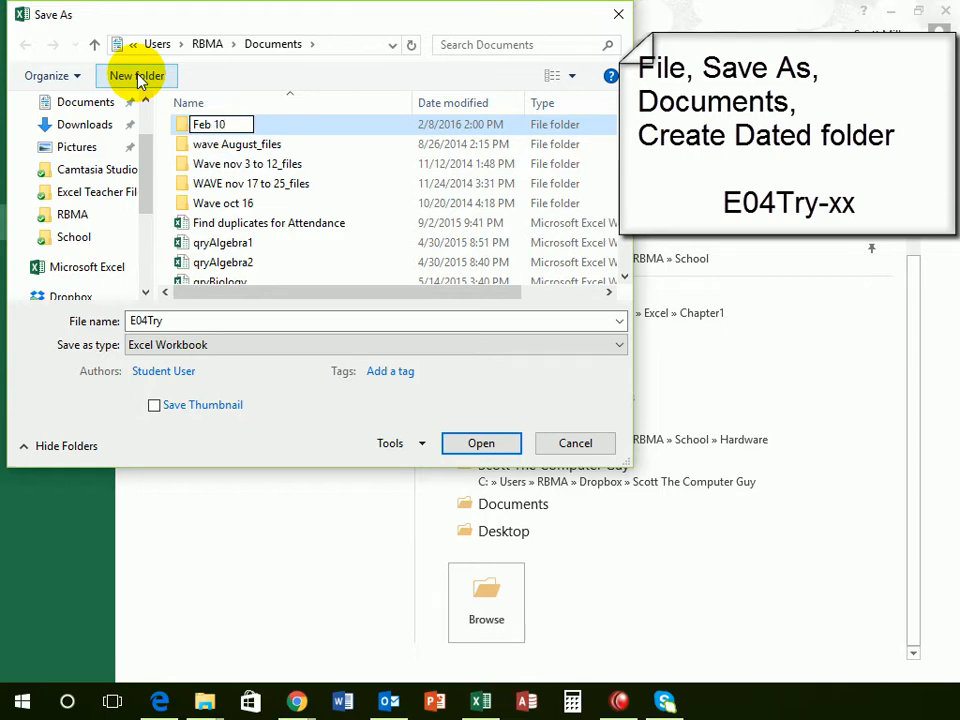
key("Return")
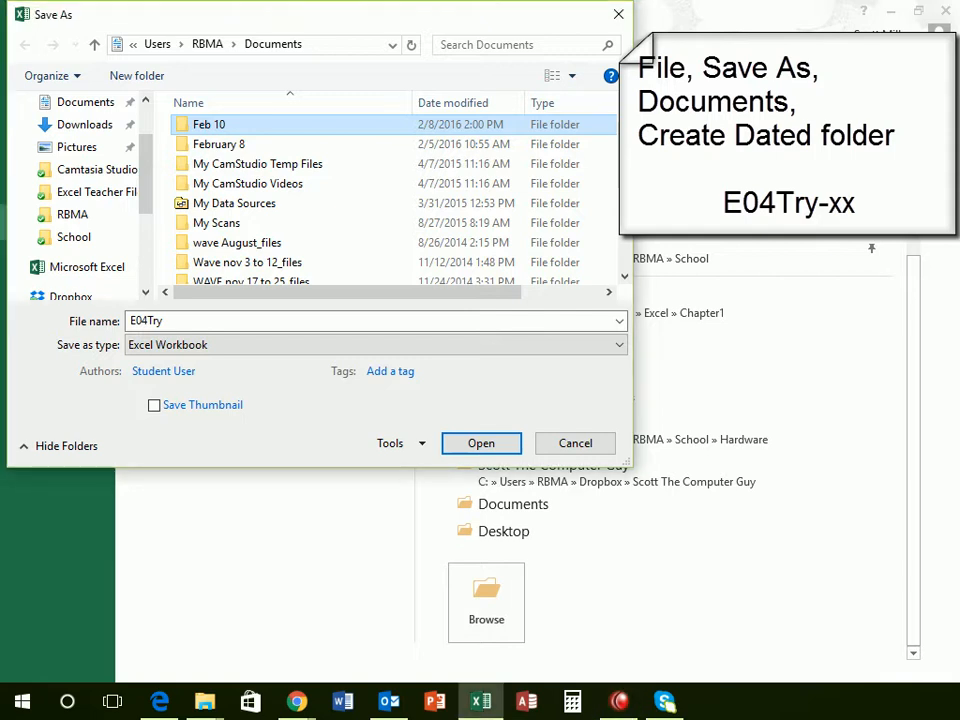
Save the workbook inside the Feb 10 folder under the file name E04Try-sm.
double_click(204, 130)
double_click(198, 321)
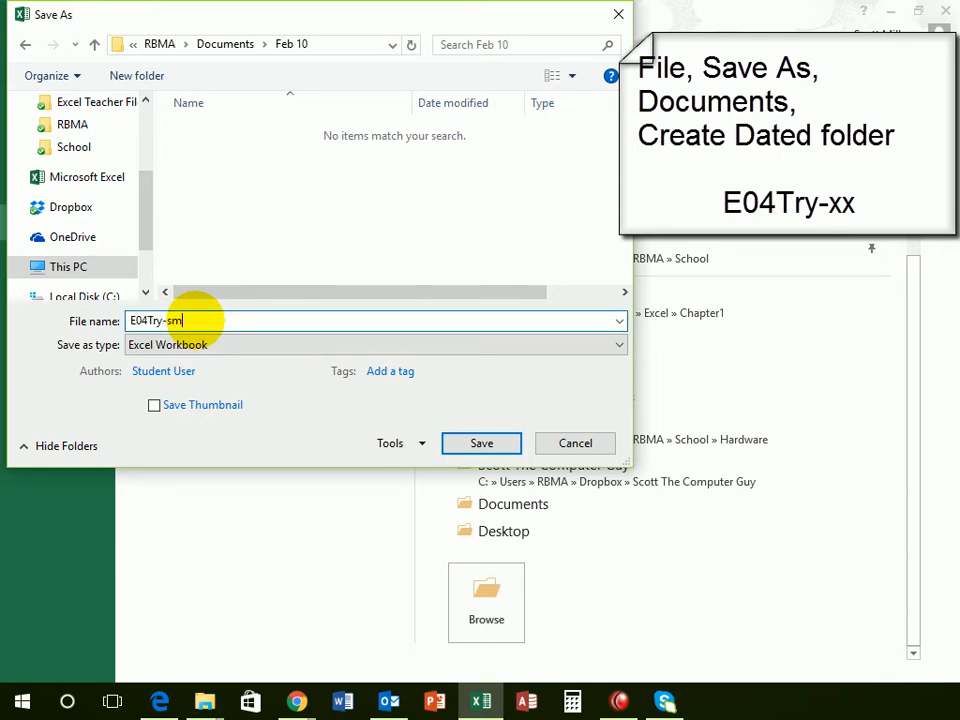
type("-sm")
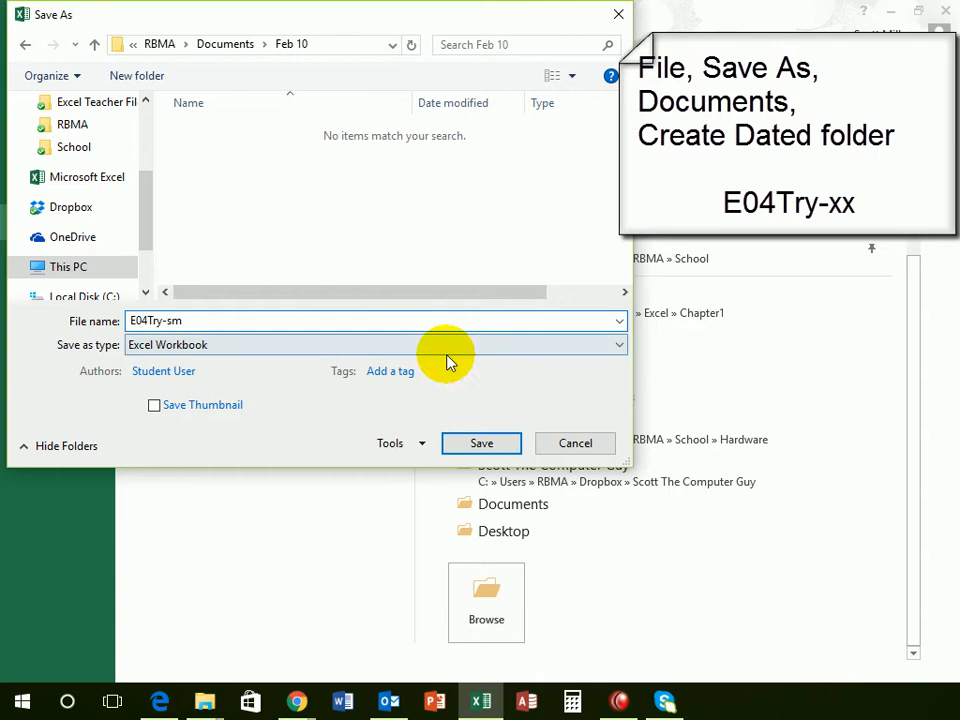
left_click(493, 446)
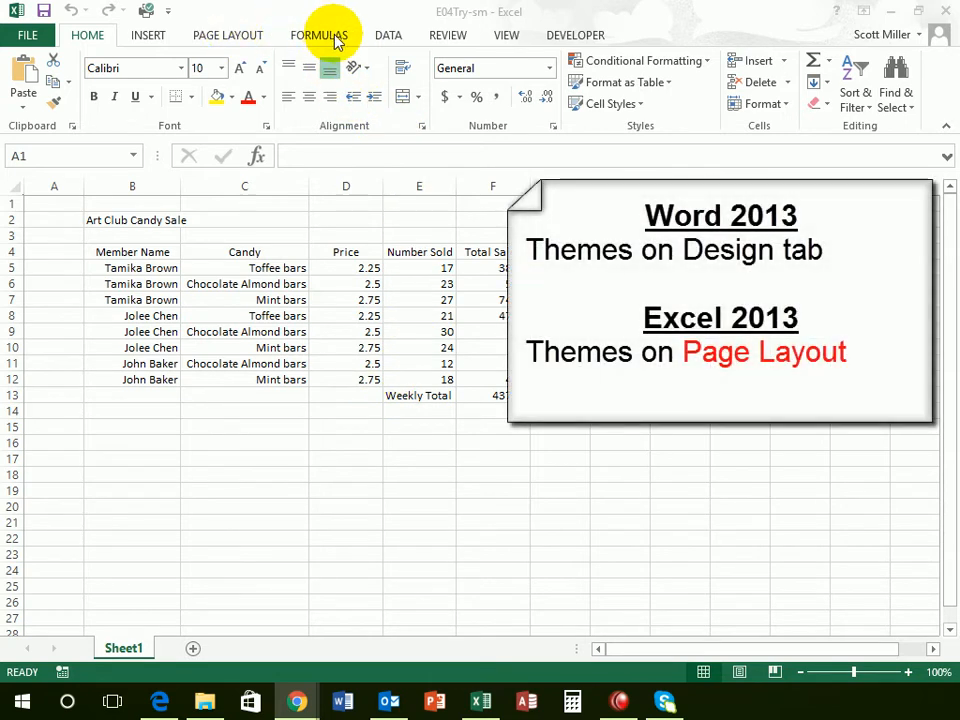
Apply the Slice theme to the workbook.
left_click(229, 35)
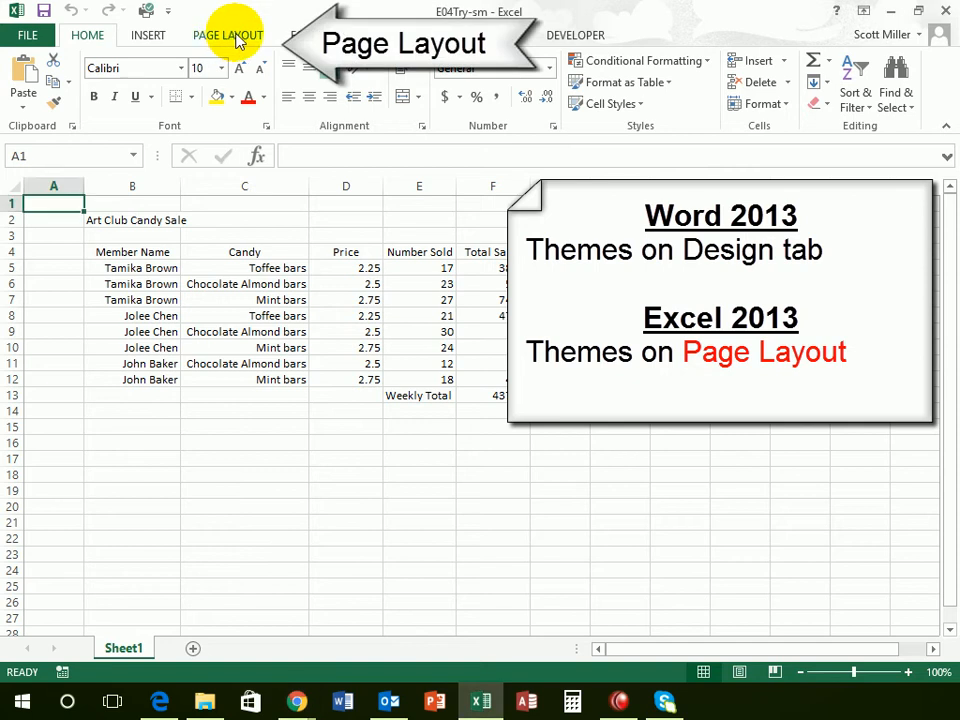
left_click(229, 35)
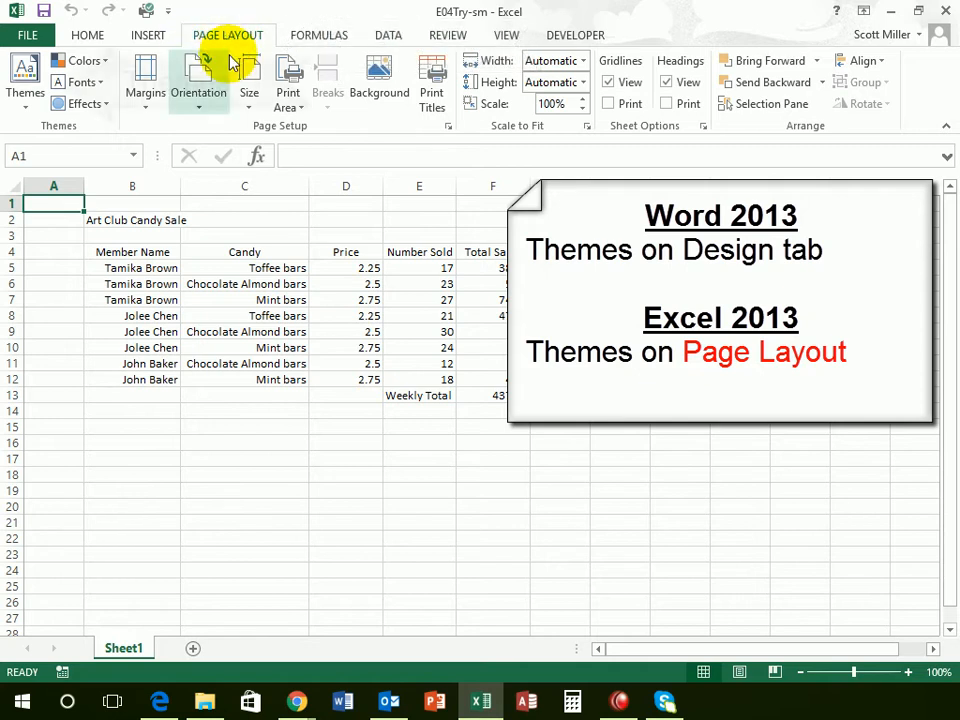
left_click(26, 100)
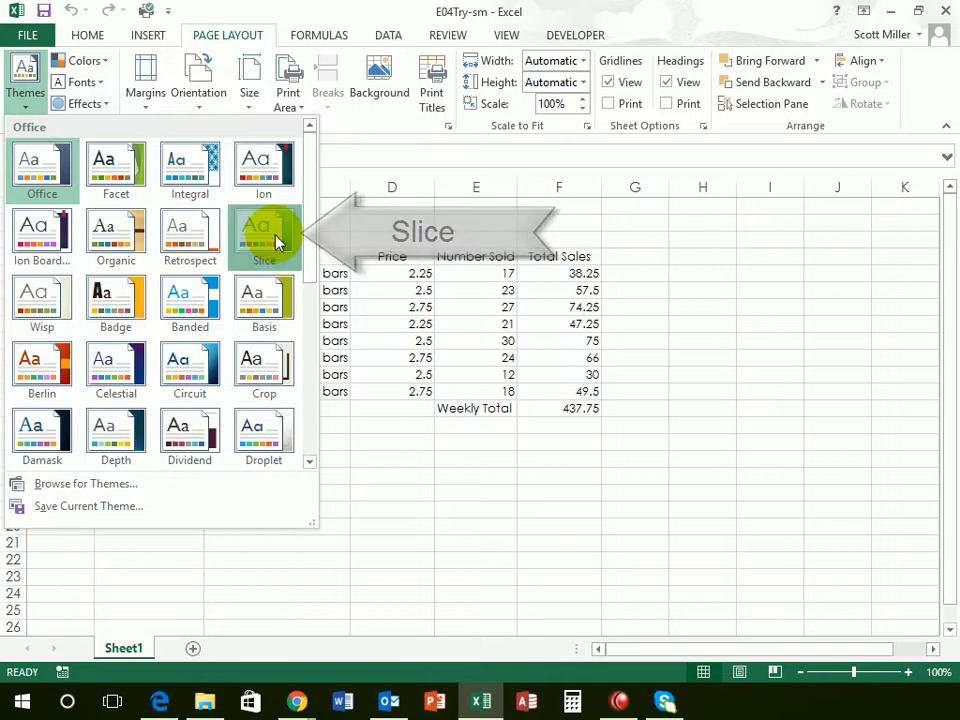
left_click(277, 240)
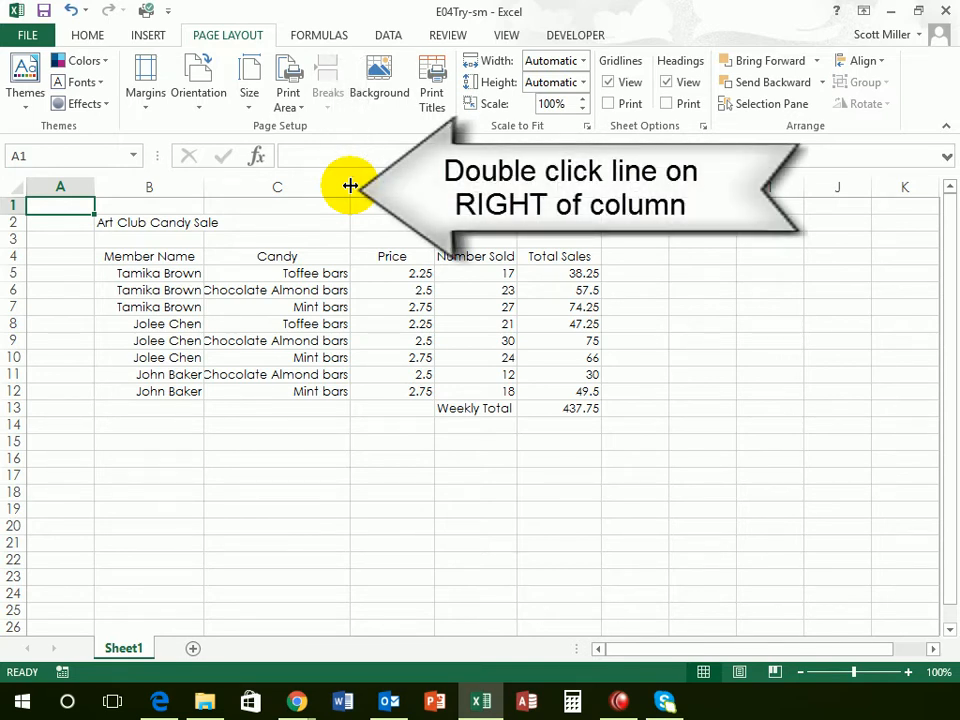
AutoFit the width of column C to its candy names.
double_click(351, 187)
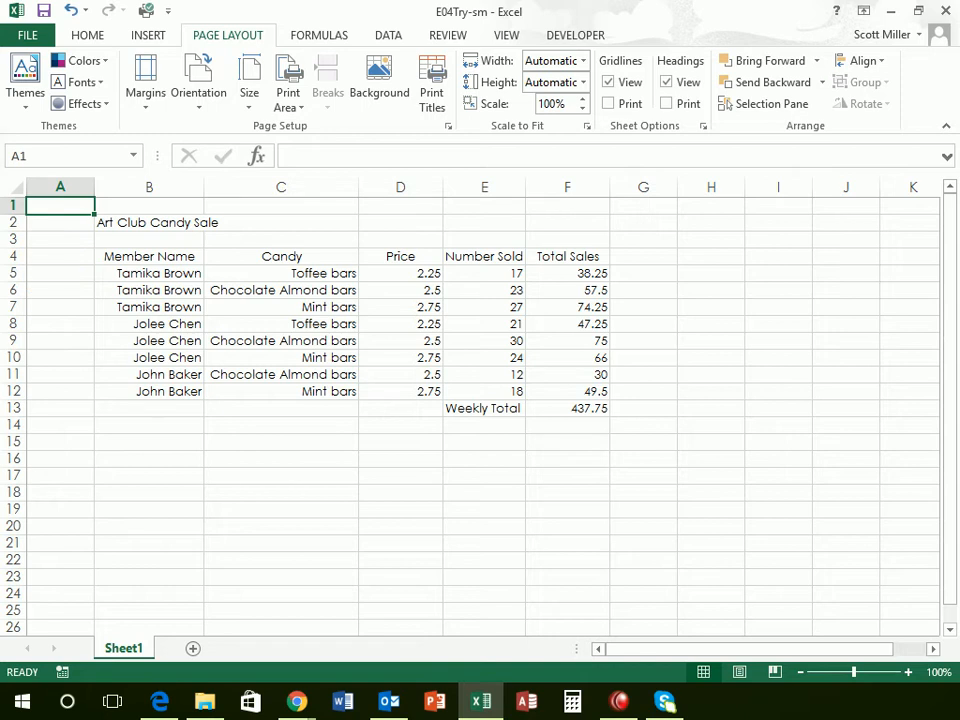
left_click(400, 324)
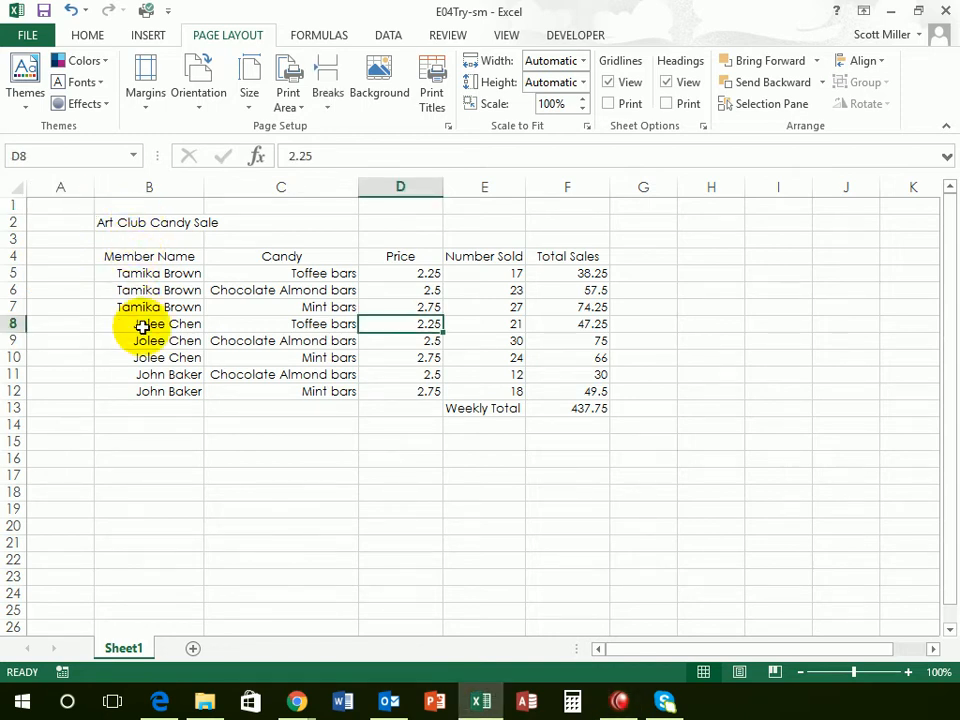
left_click(278, 355)
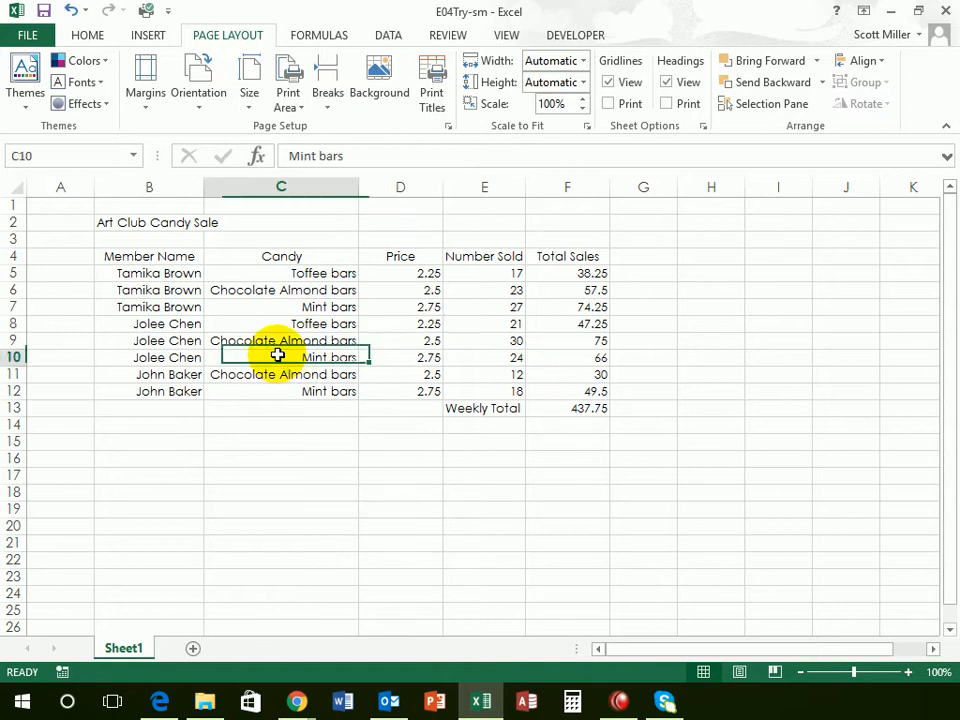
Fill the title row range B2:F2 with the theme color Red, Accent 6, Lighter 40%.
left_click(130, 222)
left_click_drag(130, 222, 550, 219)
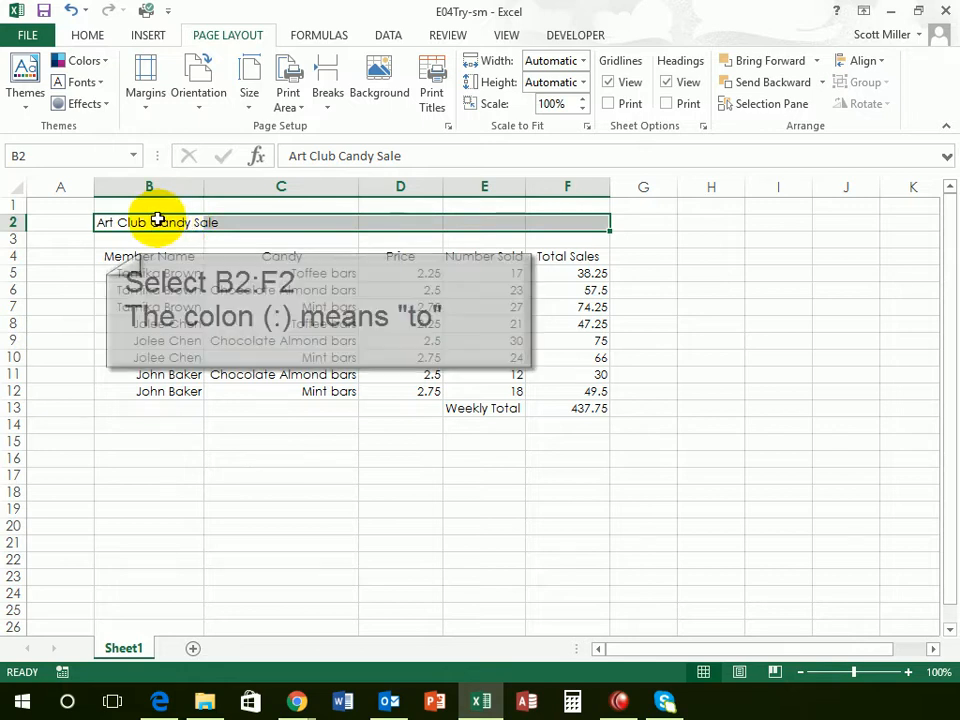
left_click(90, 36)
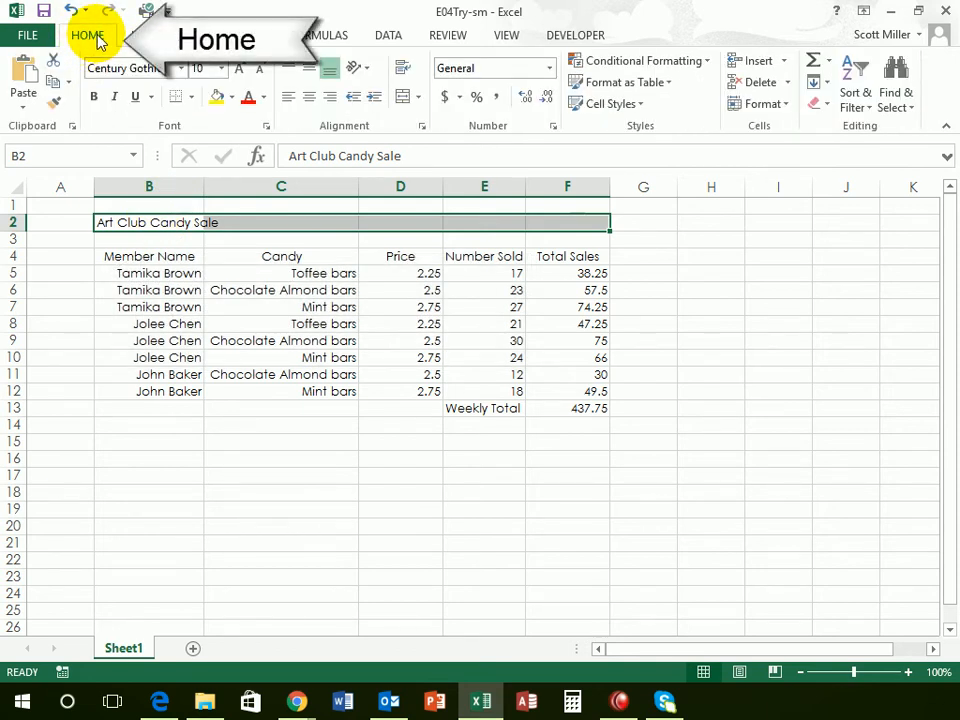
left_click(231, 100)
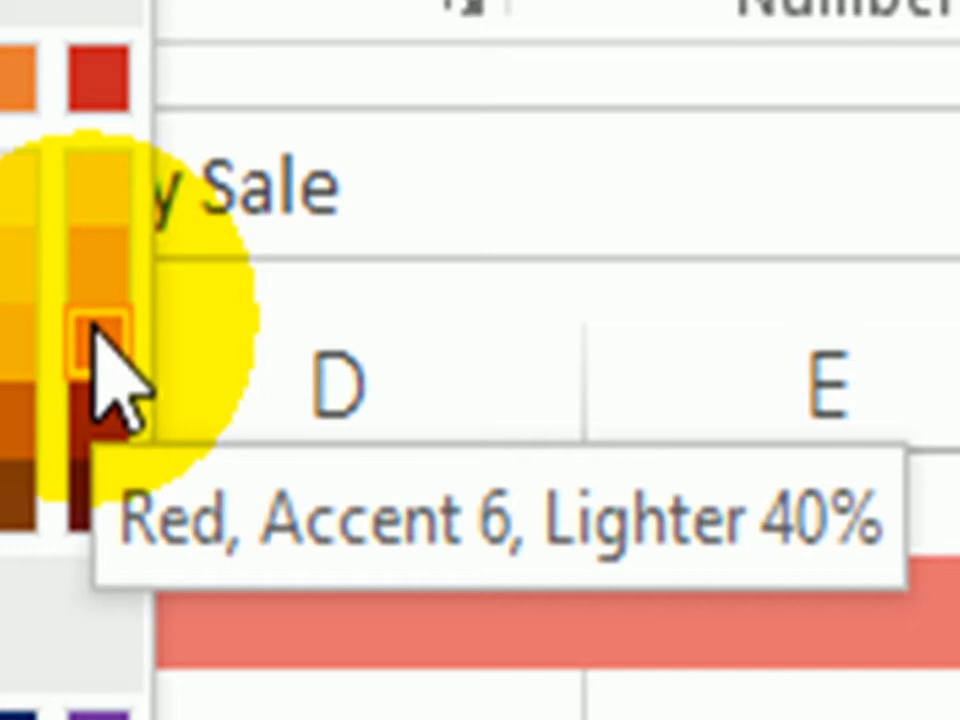
left_click(94, 325)
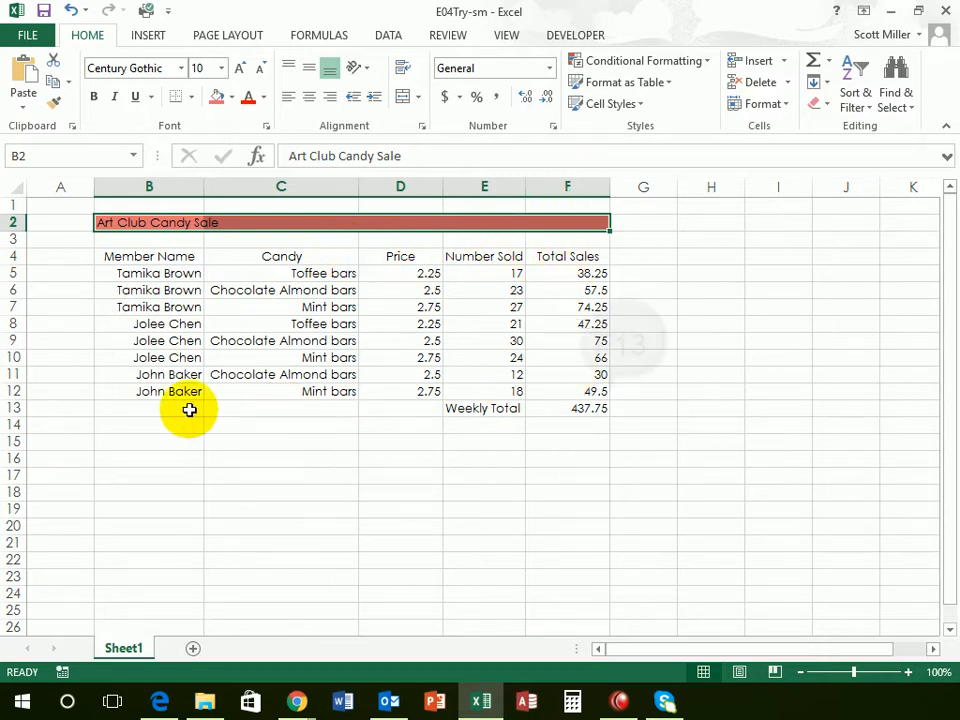
Fill the weekly total amount in cell F13 with the standard green color.
left_click(574, 410)
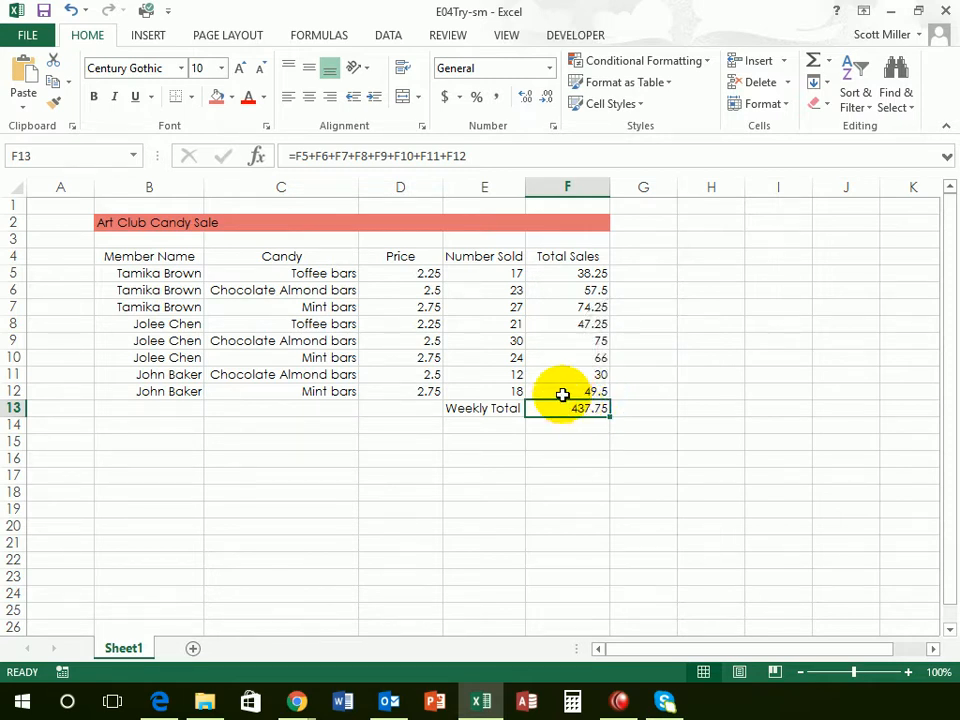
left_click(232, 97)
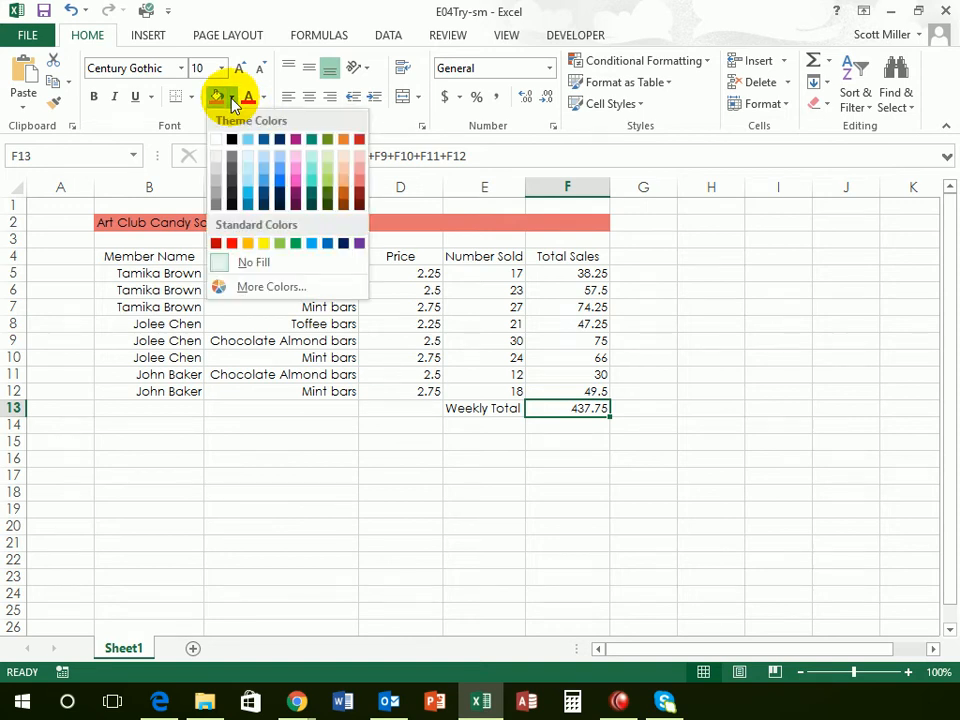
left_click(296, 245)
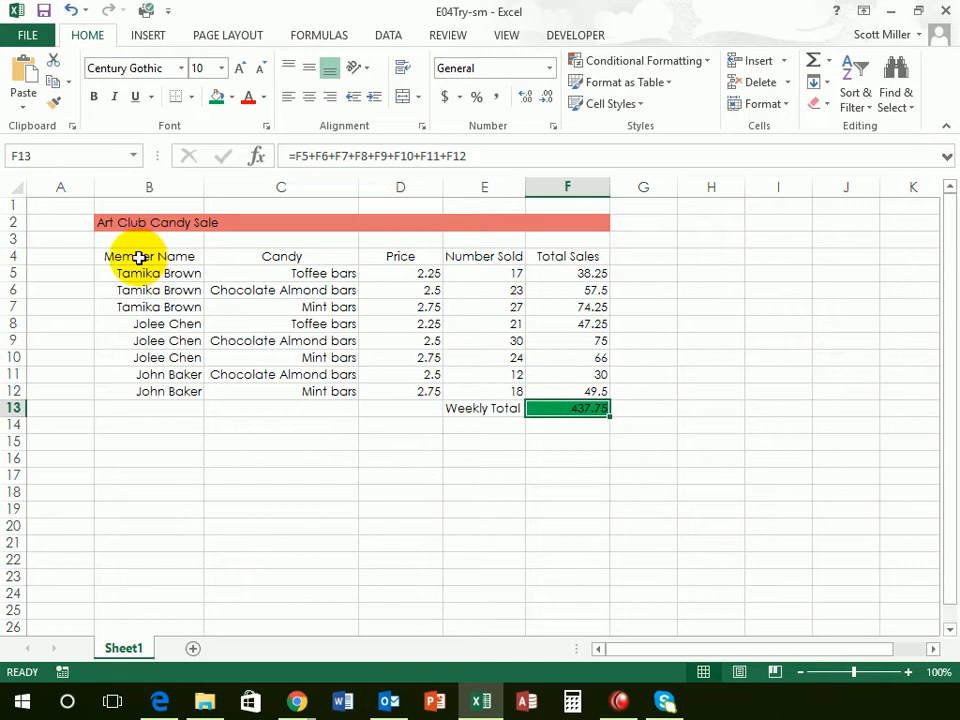
Apply the 60% - Accent2 cell style to the column headings in B4:F4 and AutoFit the width of column E.
left_click_drag(139, 257, 561, 253)
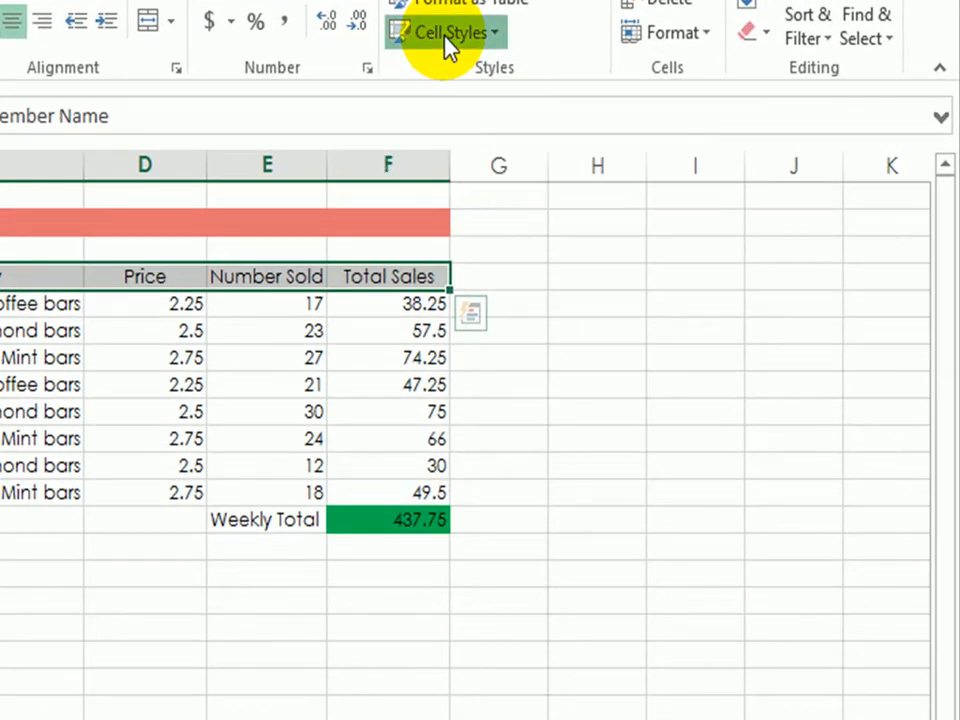
left_click(447, 35)
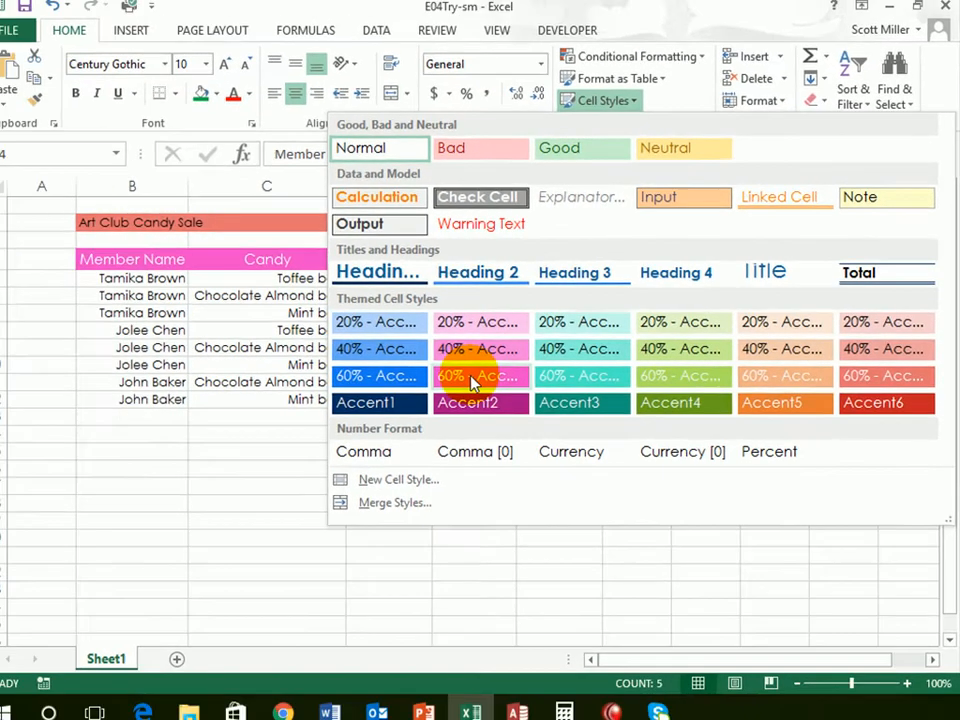
left_click(265, 462)
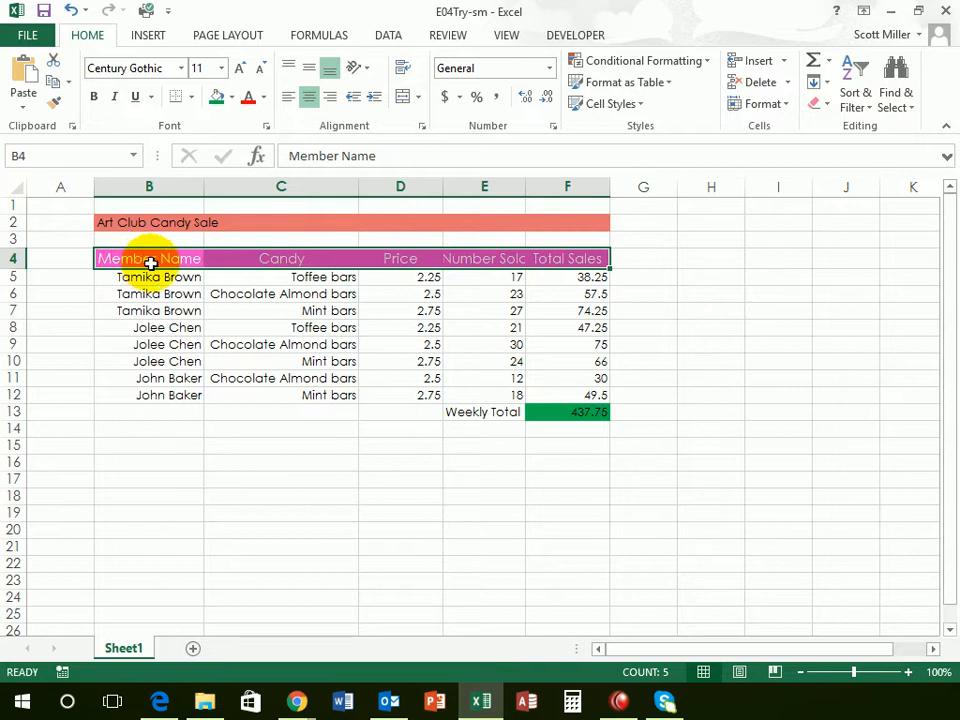
left_click(313, 261)
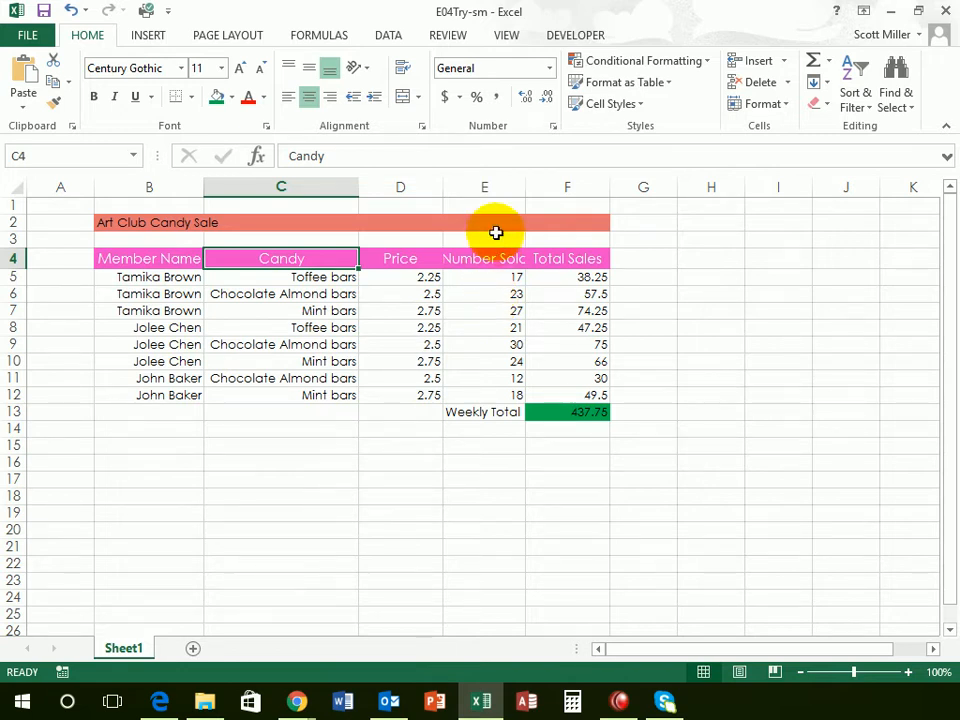
double_click(524, 187)
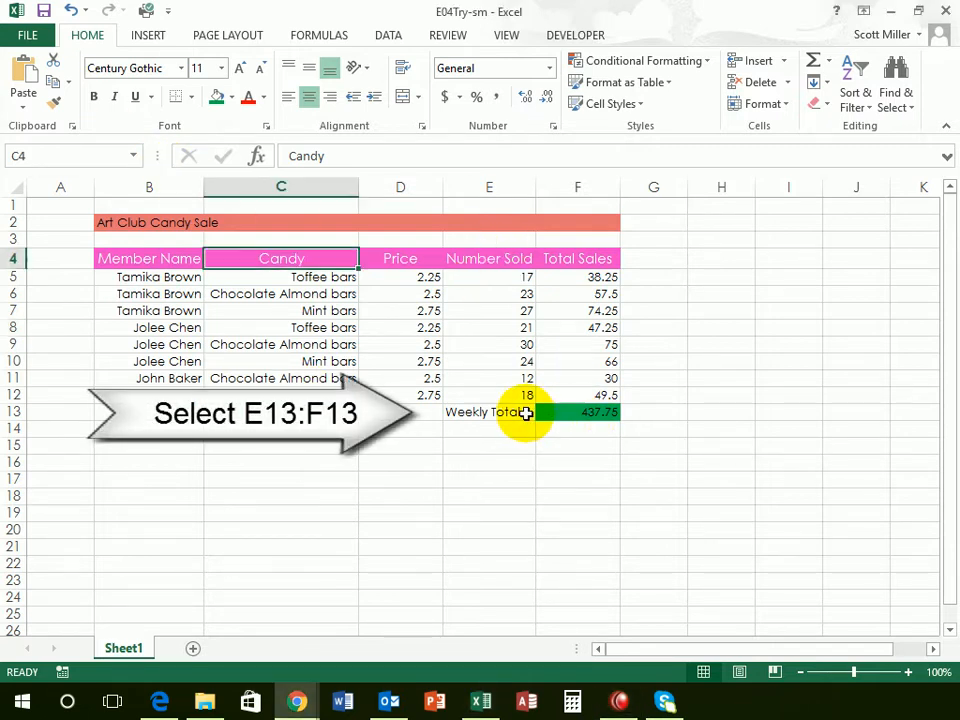
Apply the Total cell style to the Weekly Total label and amount in E13:F13.
left_click_drag(480, 413, 566, 412)
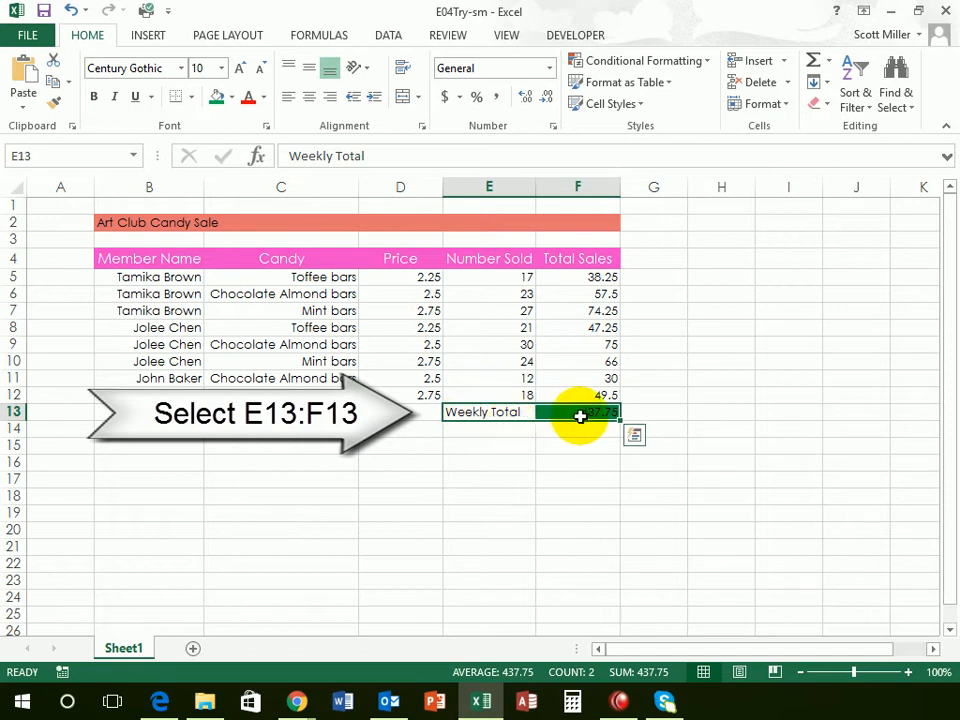
left_click(612, 104)
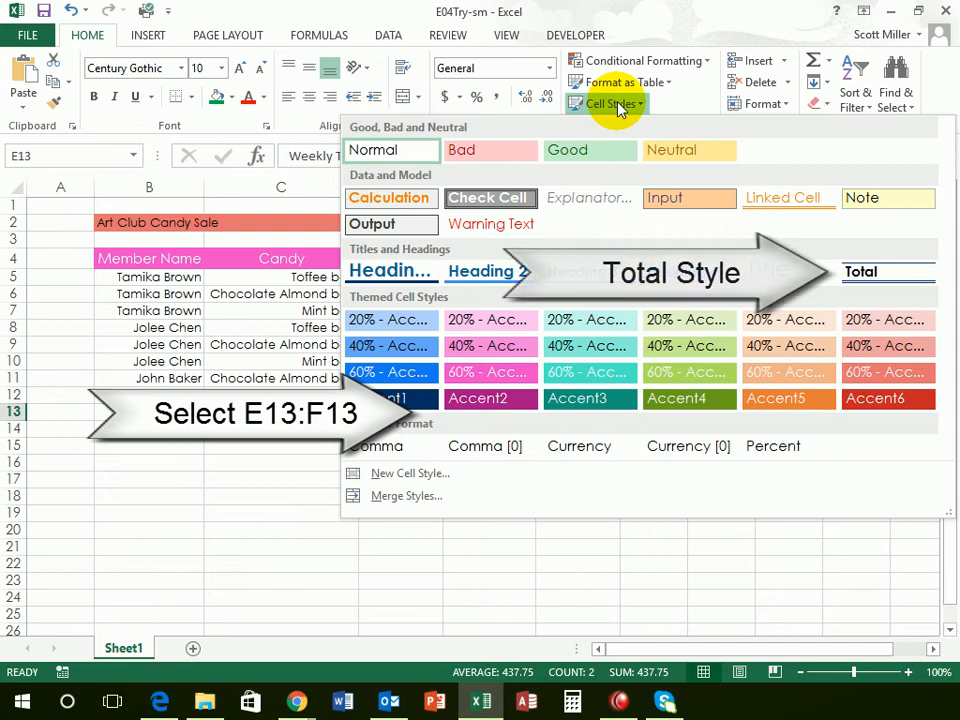
left_click(884, 276)
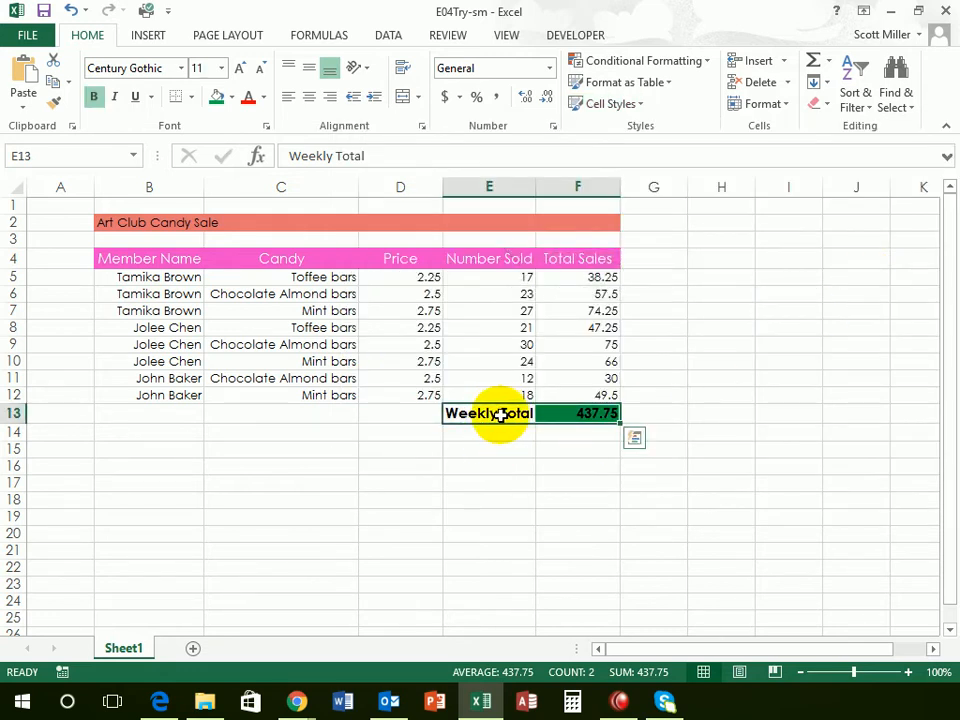
left_click(705, 398)
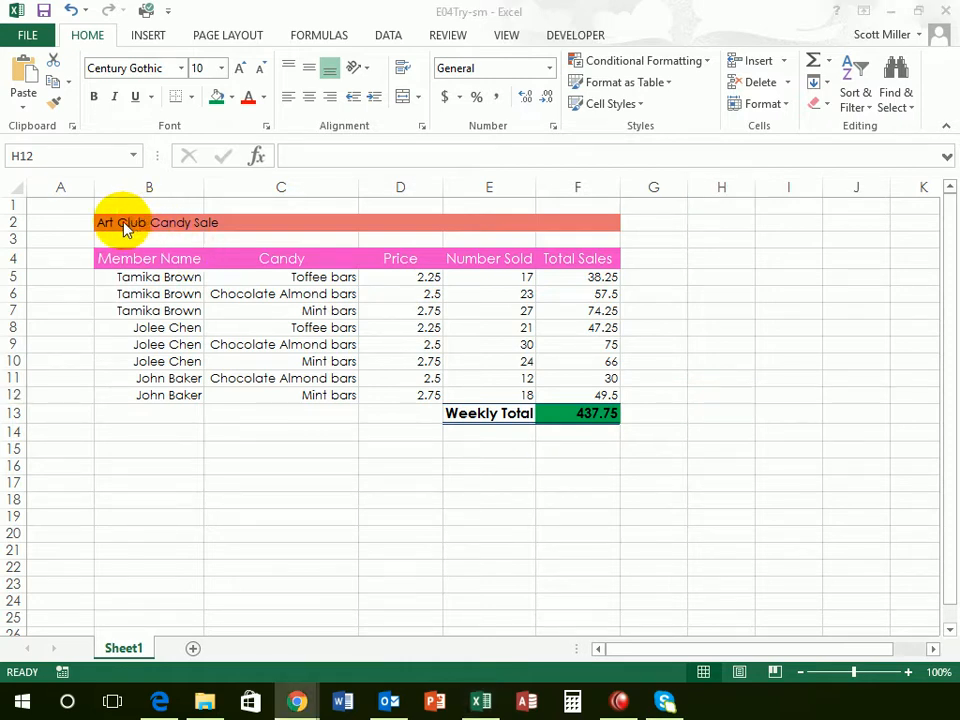
Set the Art Club Candy Sale title in B2 to font size 24 and merge and center it across B2:F2.
left_click(121, 222)
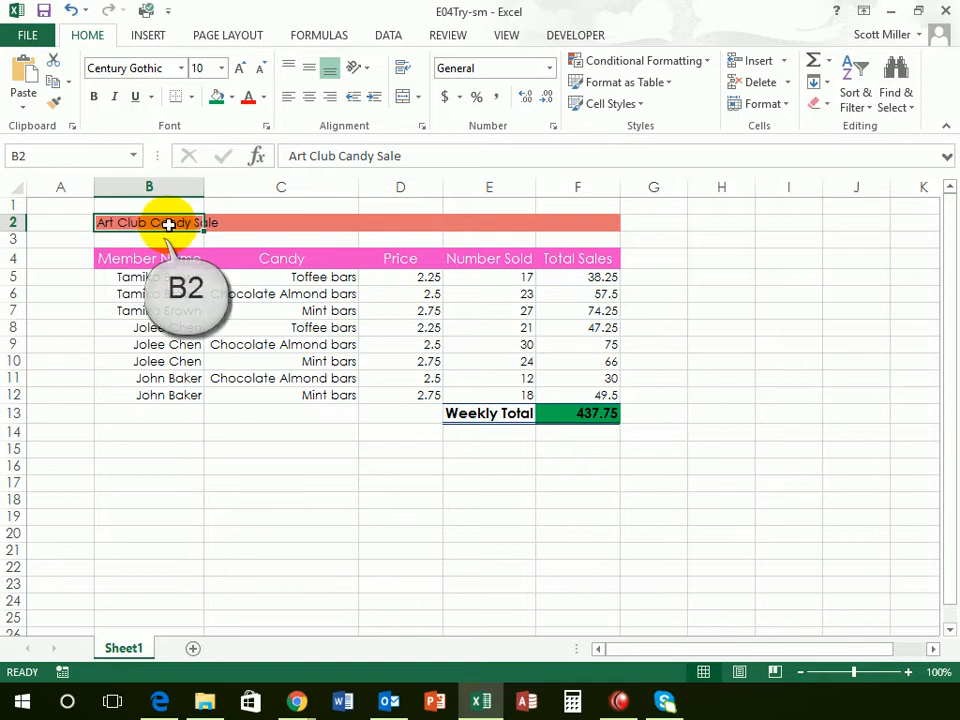
left_click(222, 68)
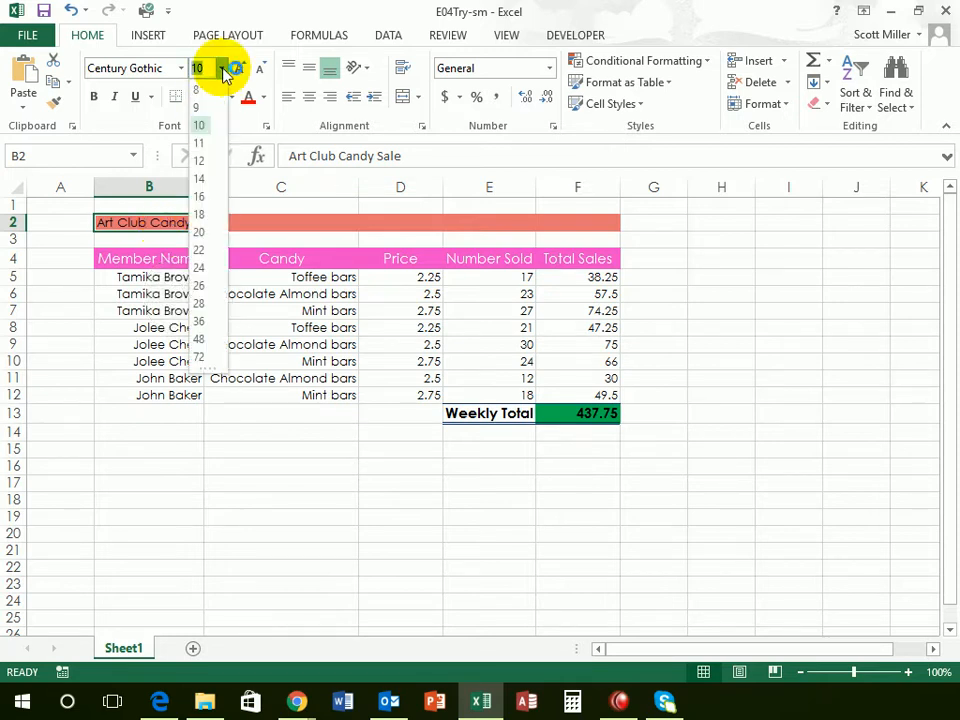
left_click(203, 268)
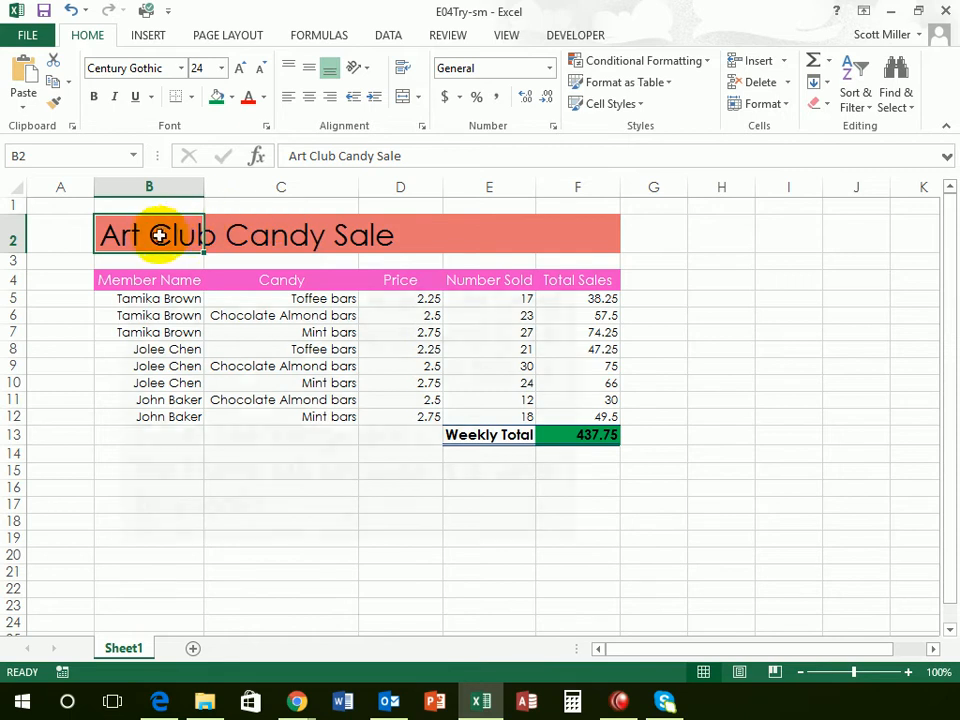
left_click_drag(156, 238, 576, 227)
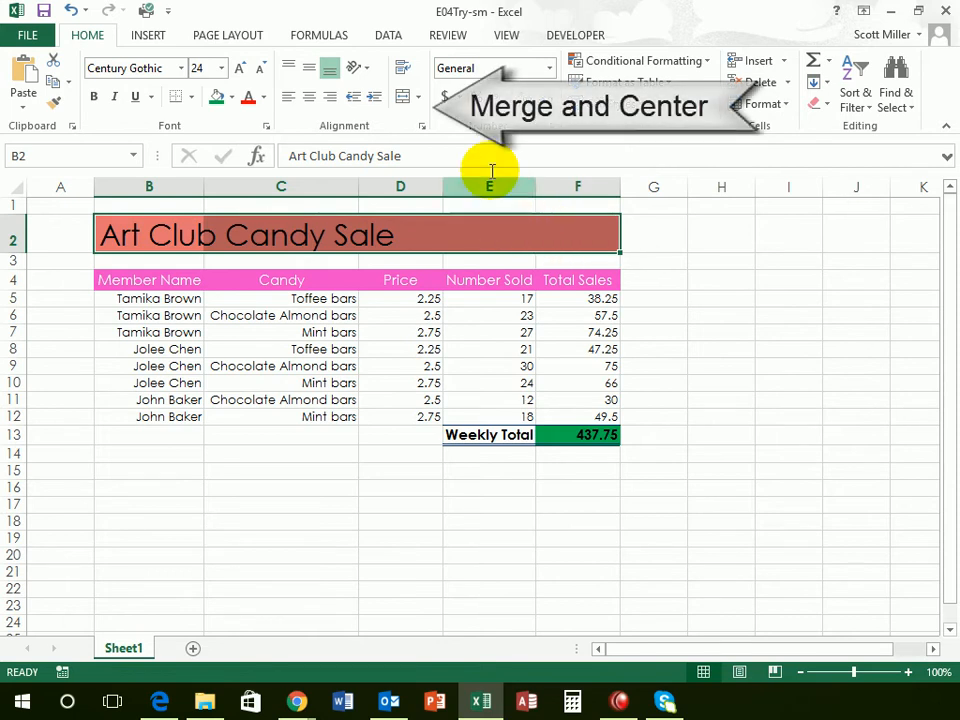
left_click(404, 99)
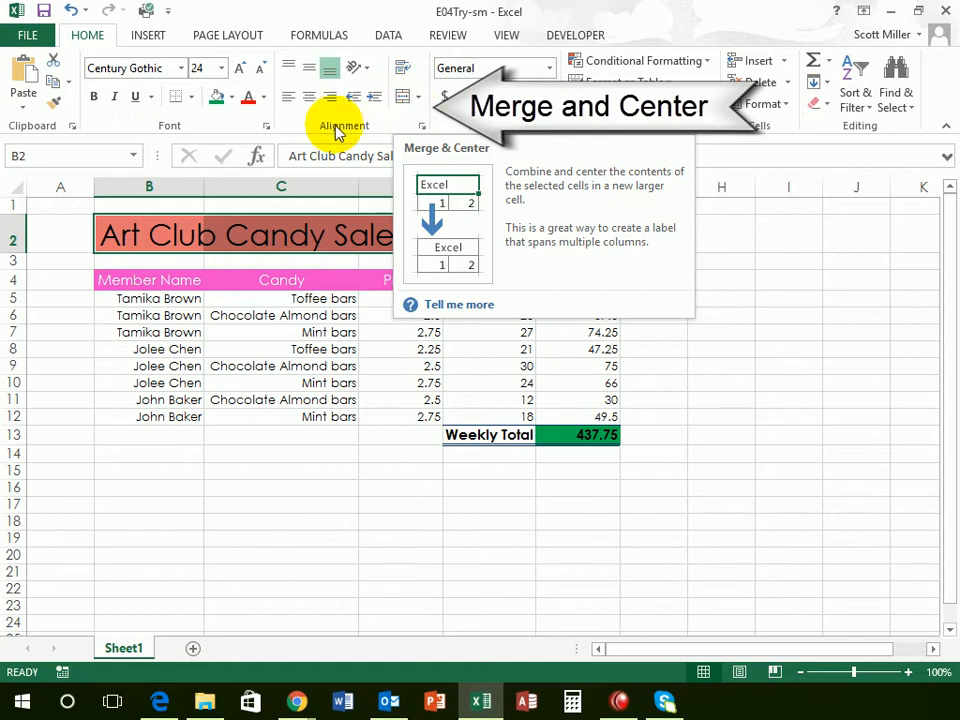
left_click(402, 100)
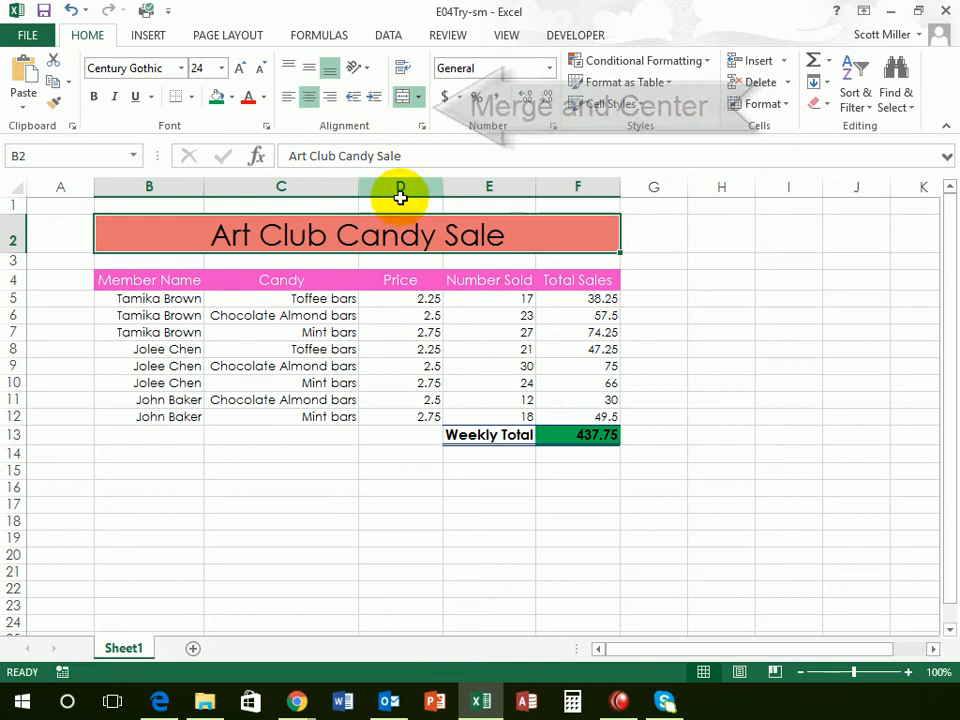
left_click(150, 263)
left_click(150, 239)
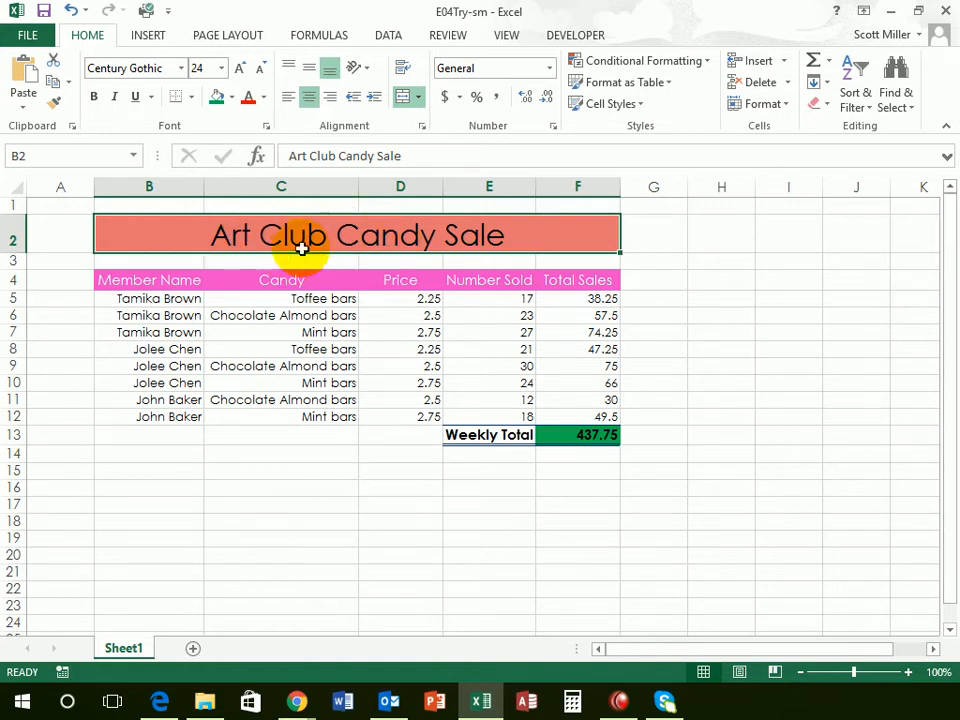
Merge and center the Weekly Total label across B13:E13.
left_click(143, 436)
left_click_drag(143, 436, 438, 440)
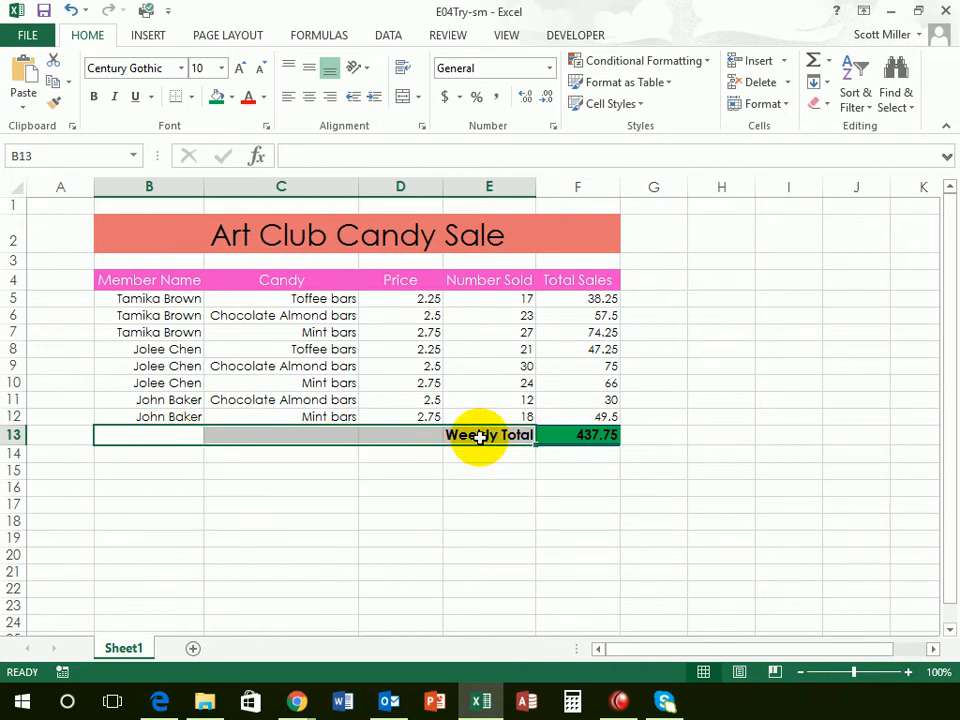
left_click(403, 97)
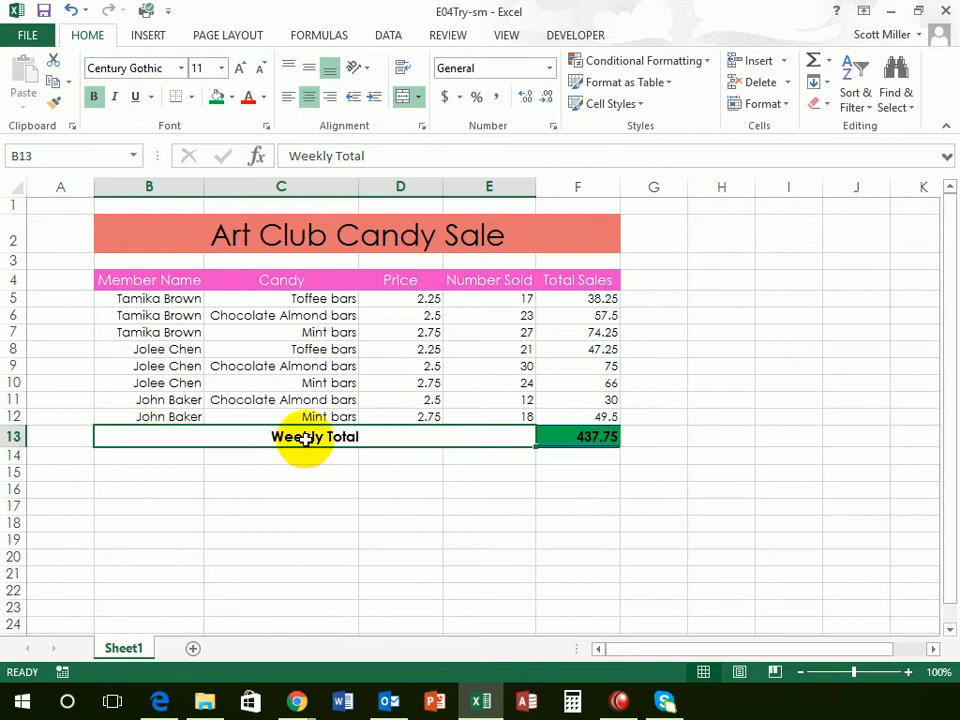
left_click(340, 383)
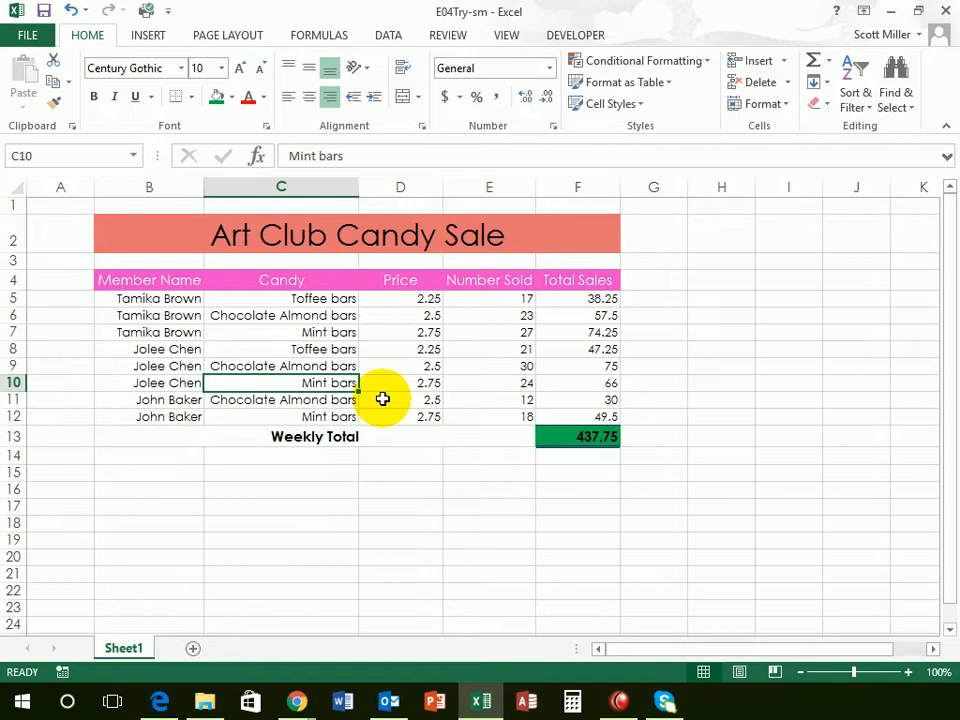
left_click(285, 440)
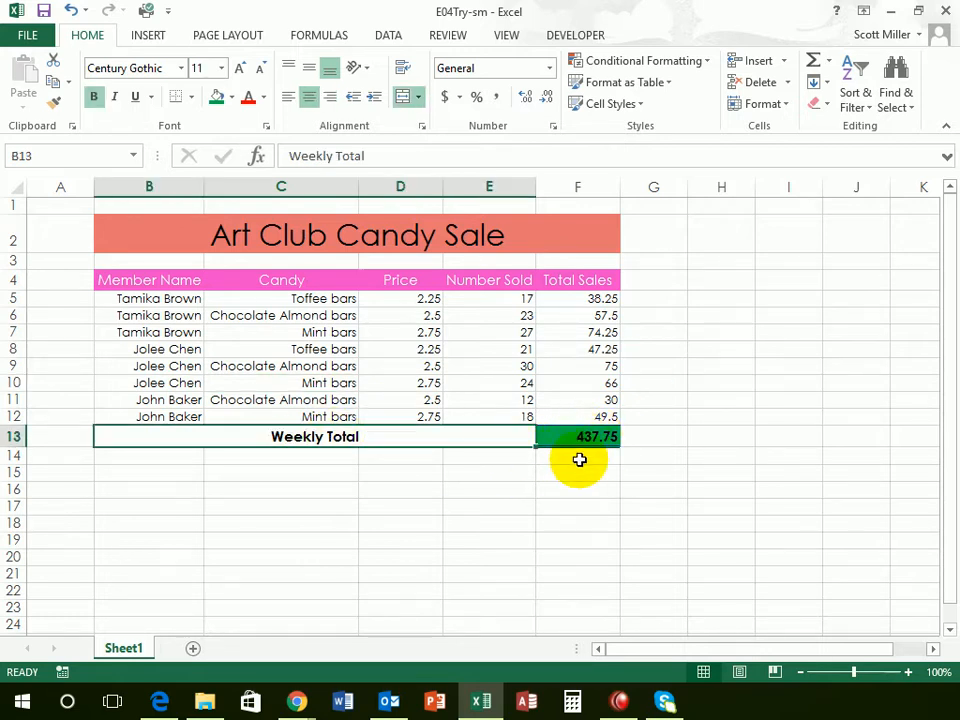
left_click(469, 371)
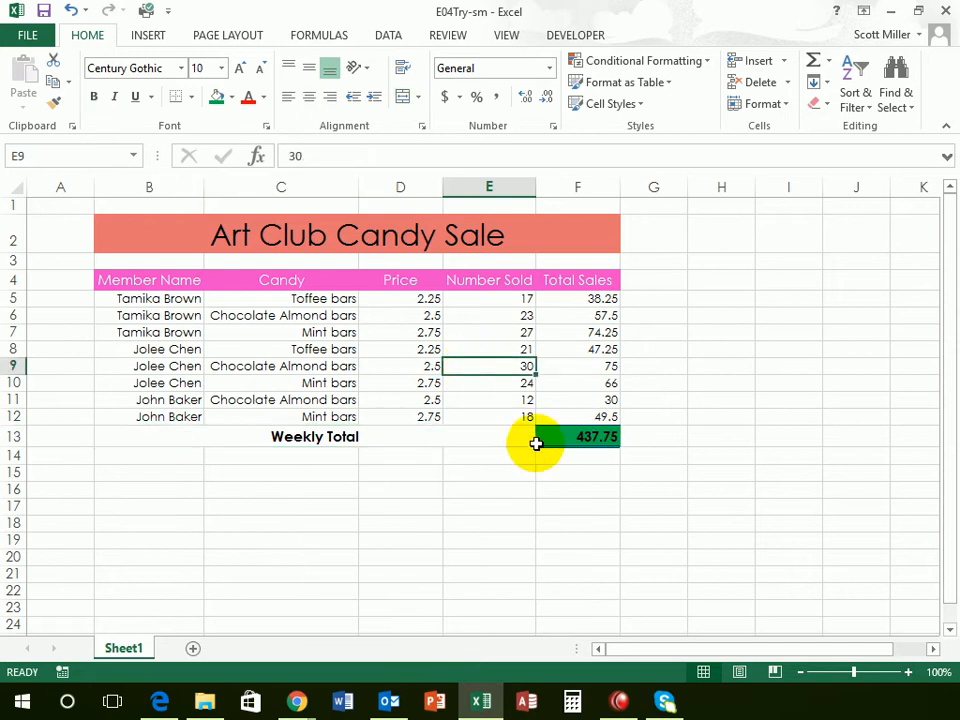
Reapply the Total cell style to the merged Weekly Total label in row 13.
left_click(415, 438)
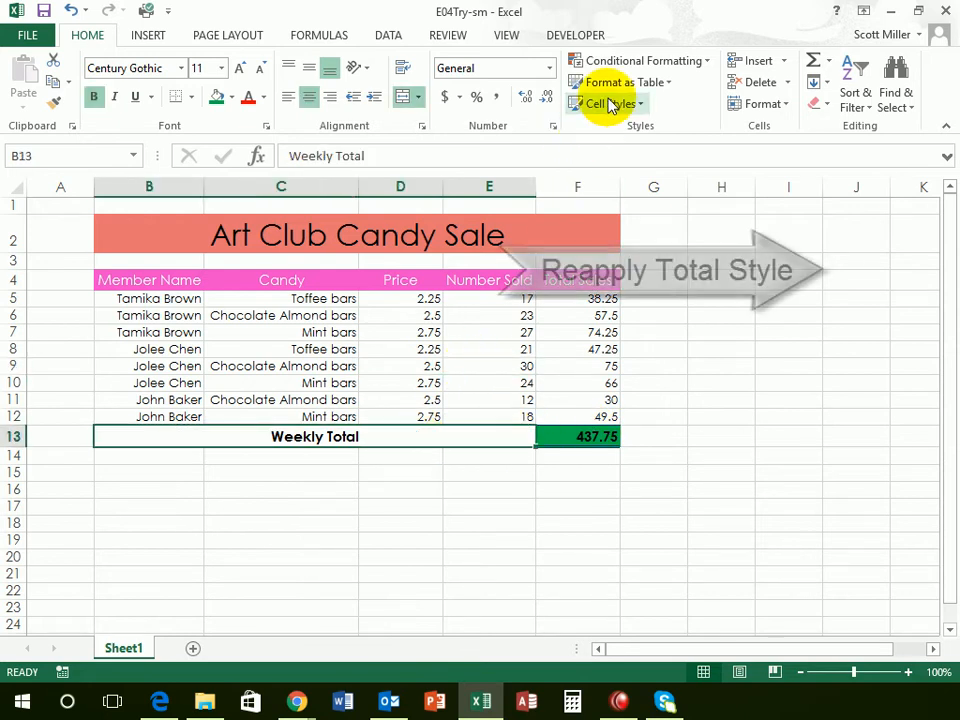
left_click(606, 103)
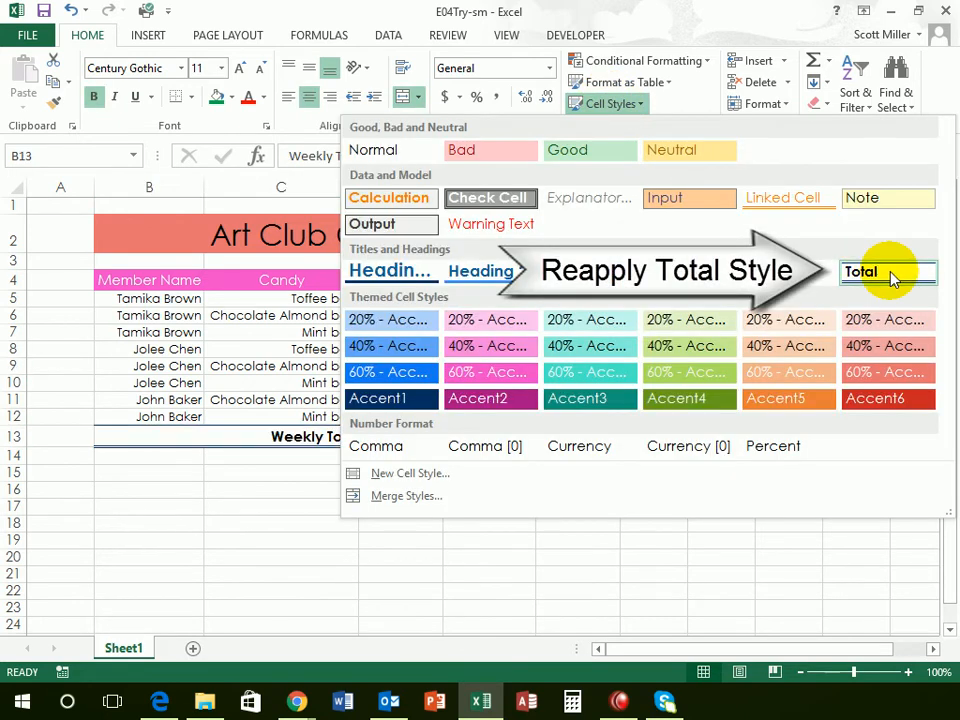
left_click(890, 275)
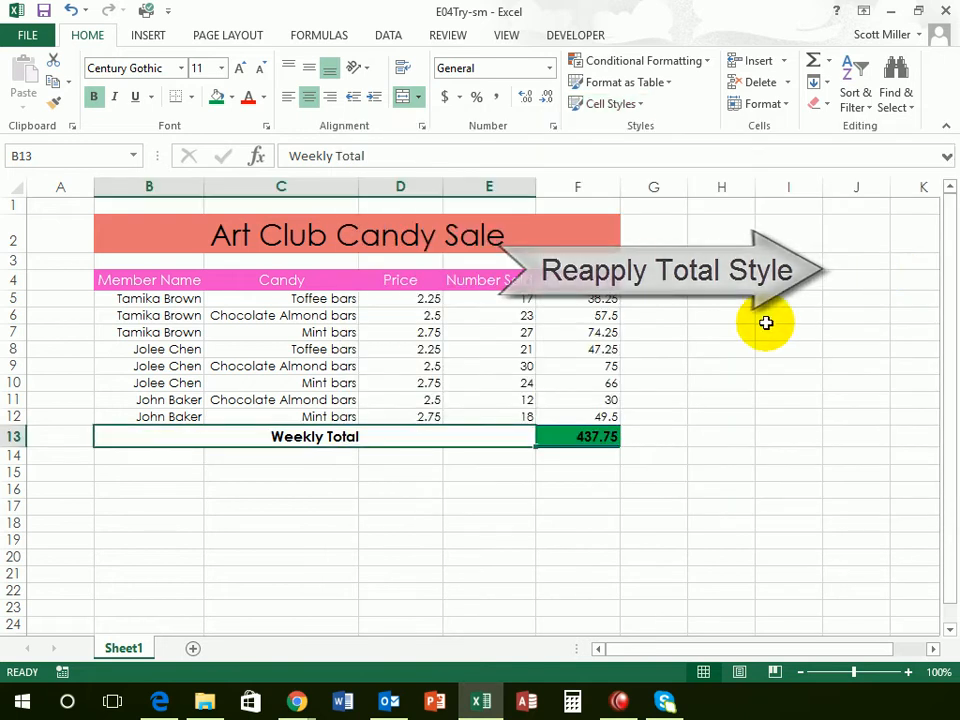
left_click(385, 385)
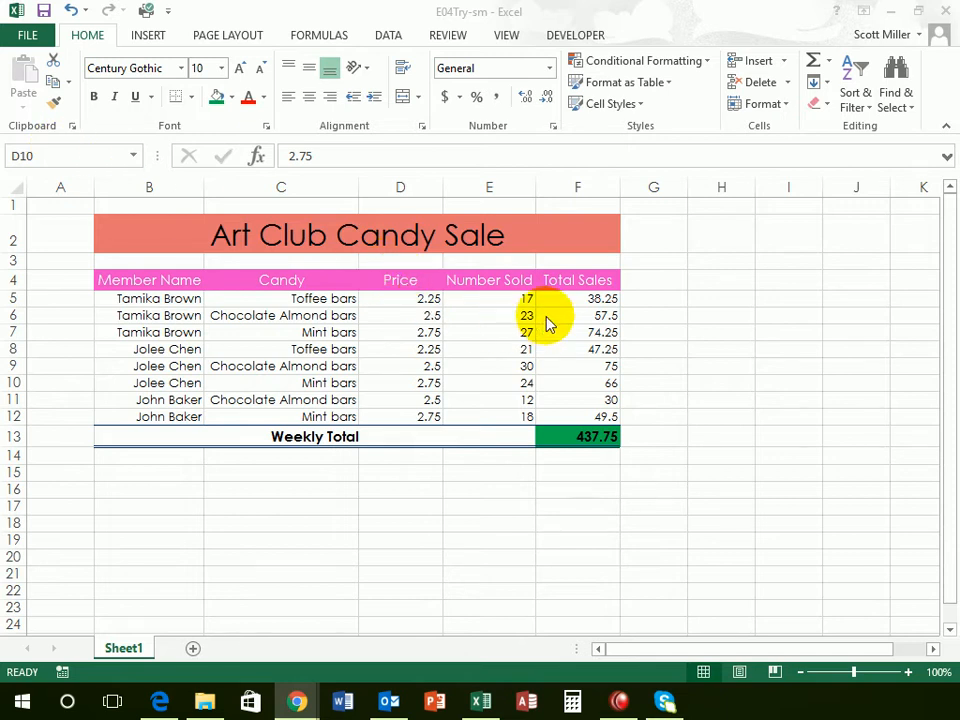
Try the Accounting number format on the first Total Sales amount in F5, and set that cell to Currency.
left_click(594, 299)
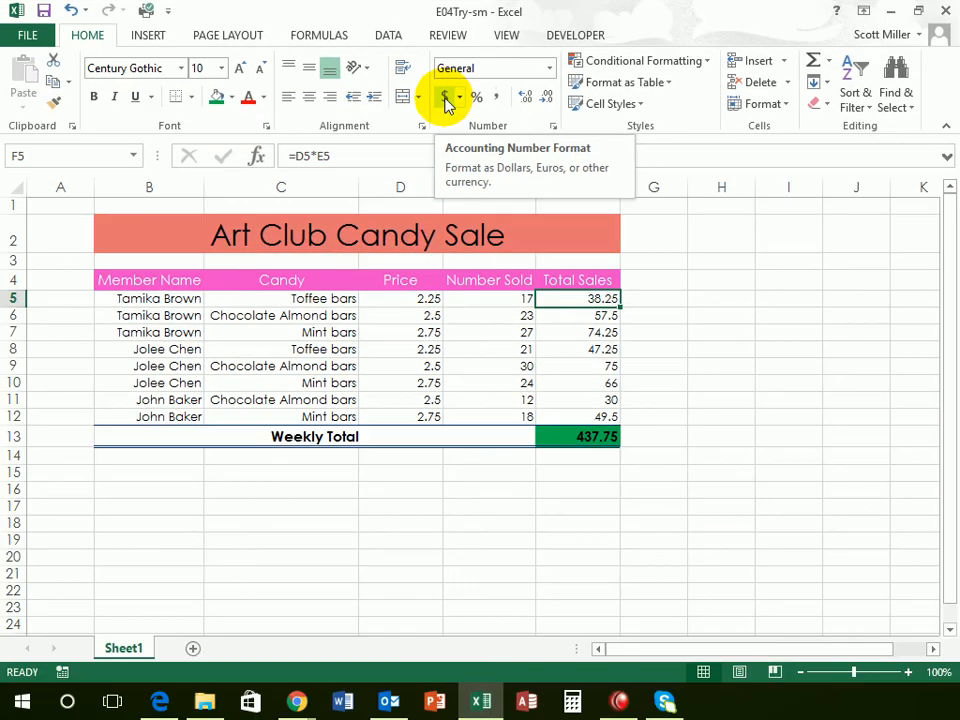
left_click(445, 99)
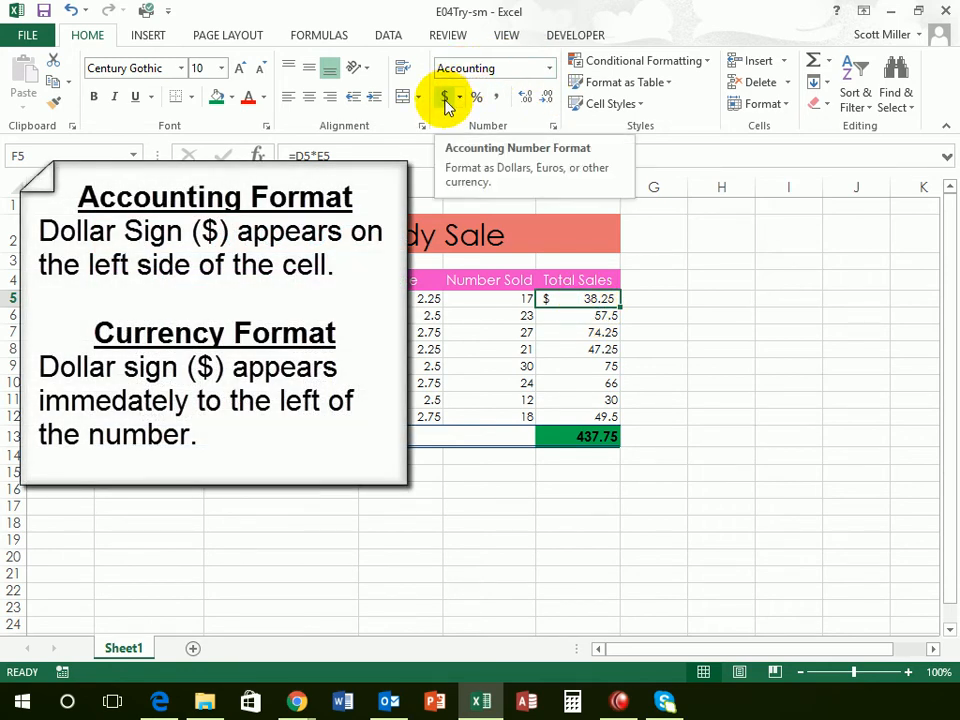
left_click(550, 70)
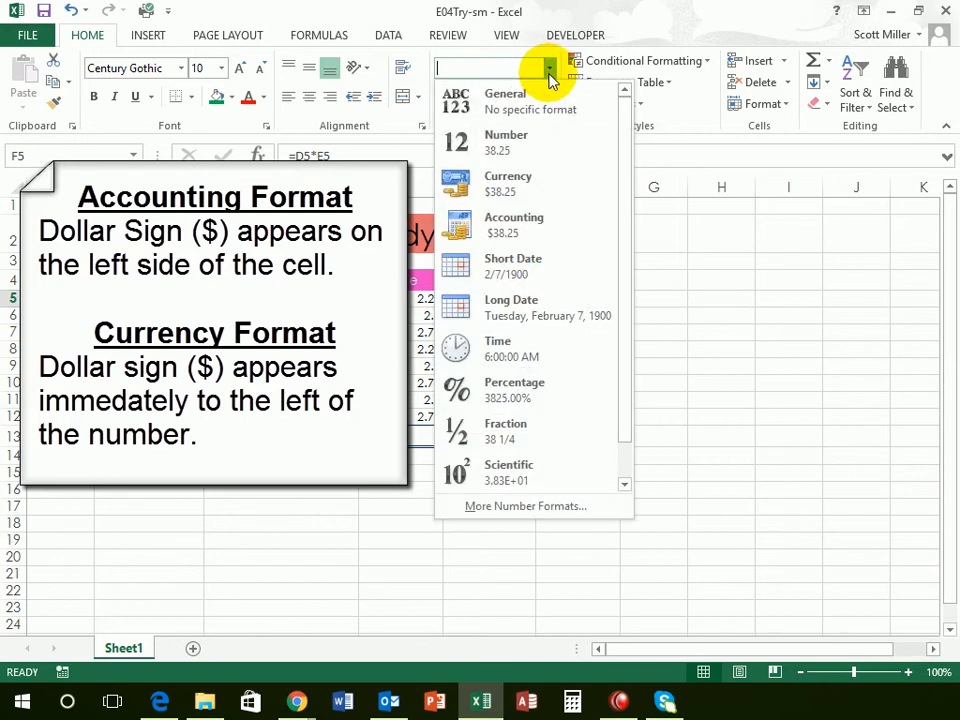
left_click(500, 193)
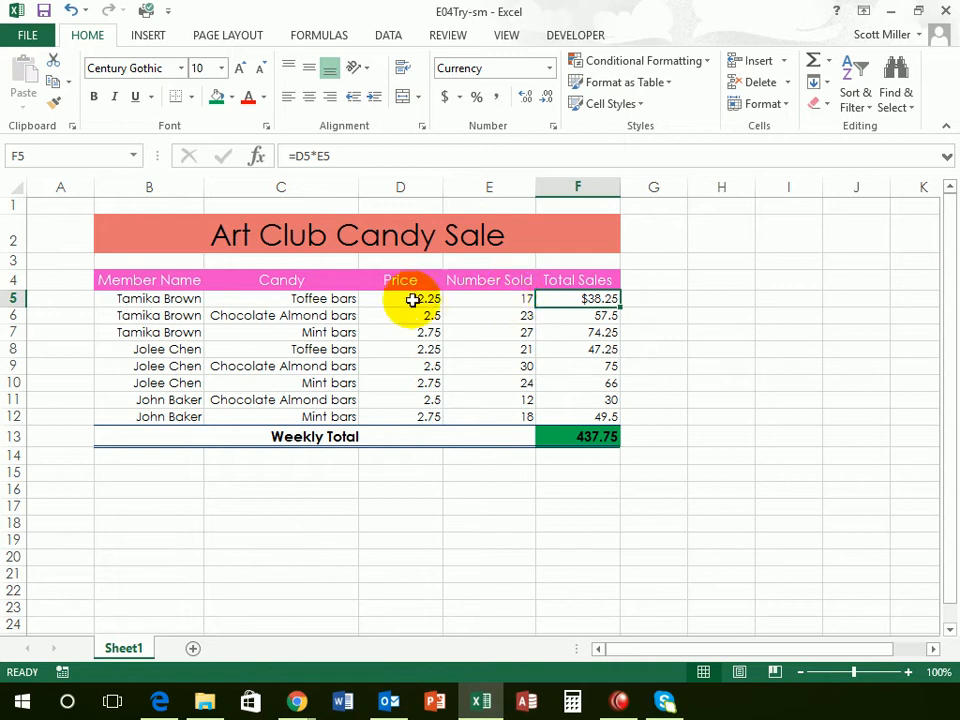
Apply the Currency number format to the prices in D5:D12.
left_click_drag(407, 300, 411, 418)
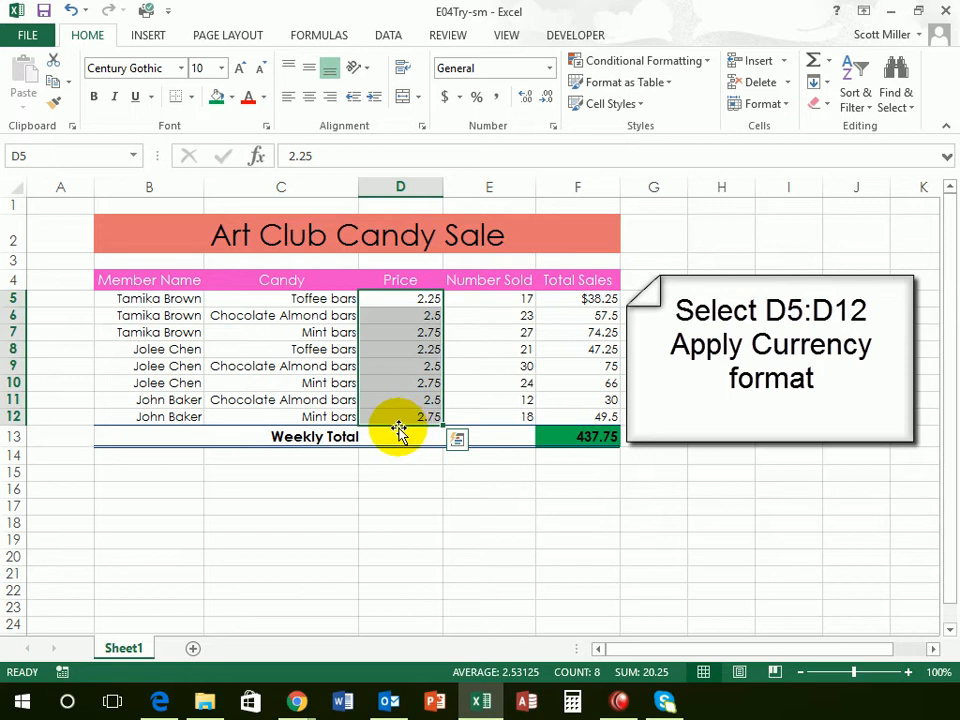
left_click(550, 68)
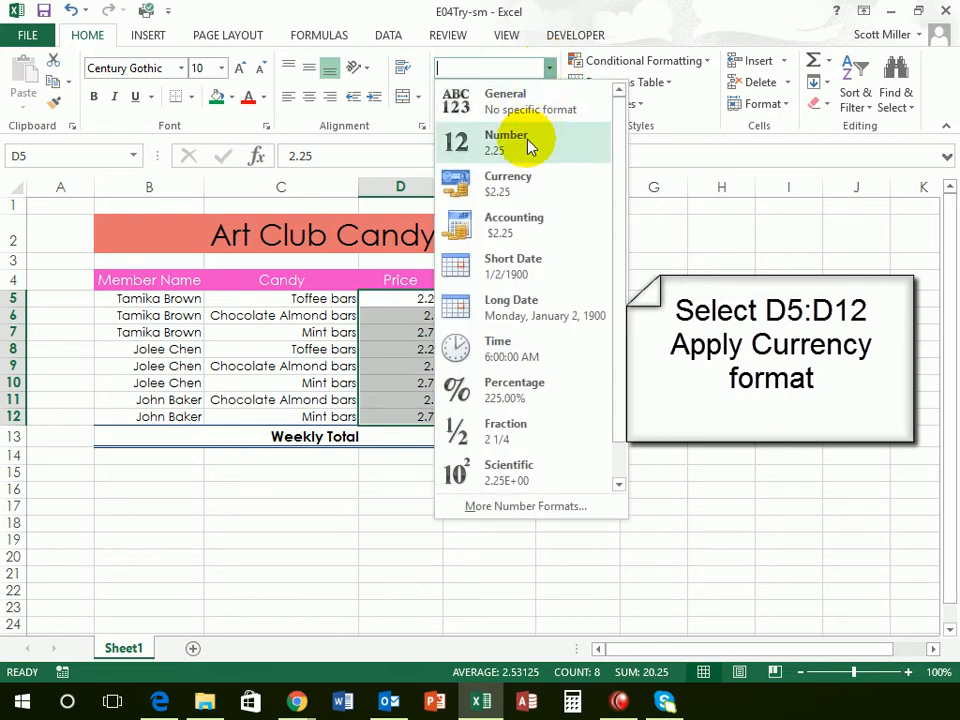
left_click(500, 190)
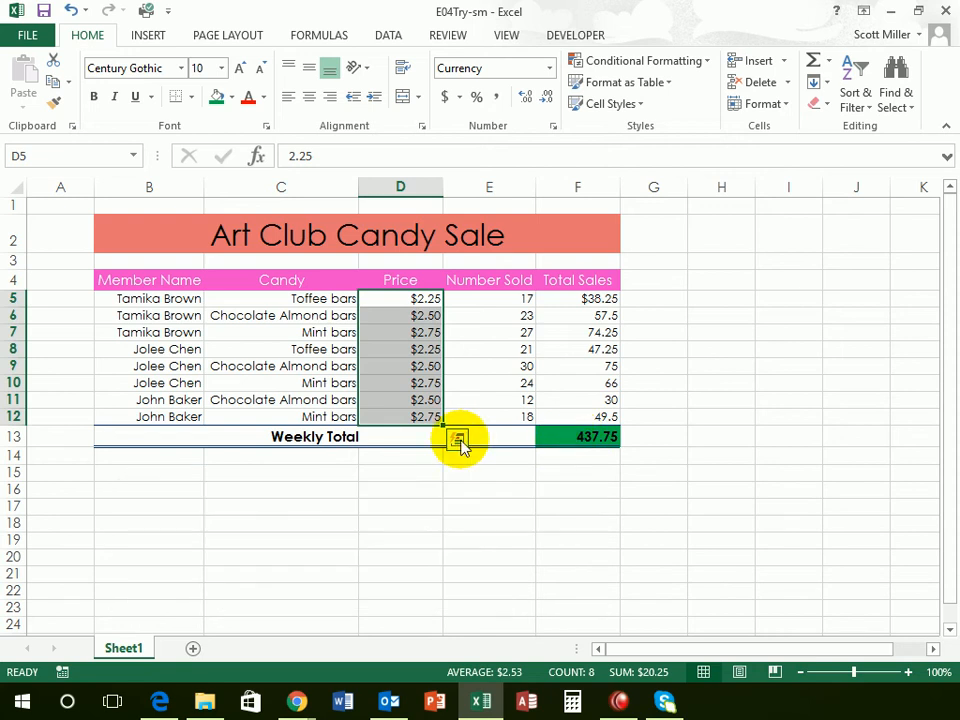
Apply the Currency number format to the weekly total amount in F13.
left_click(600, 436)
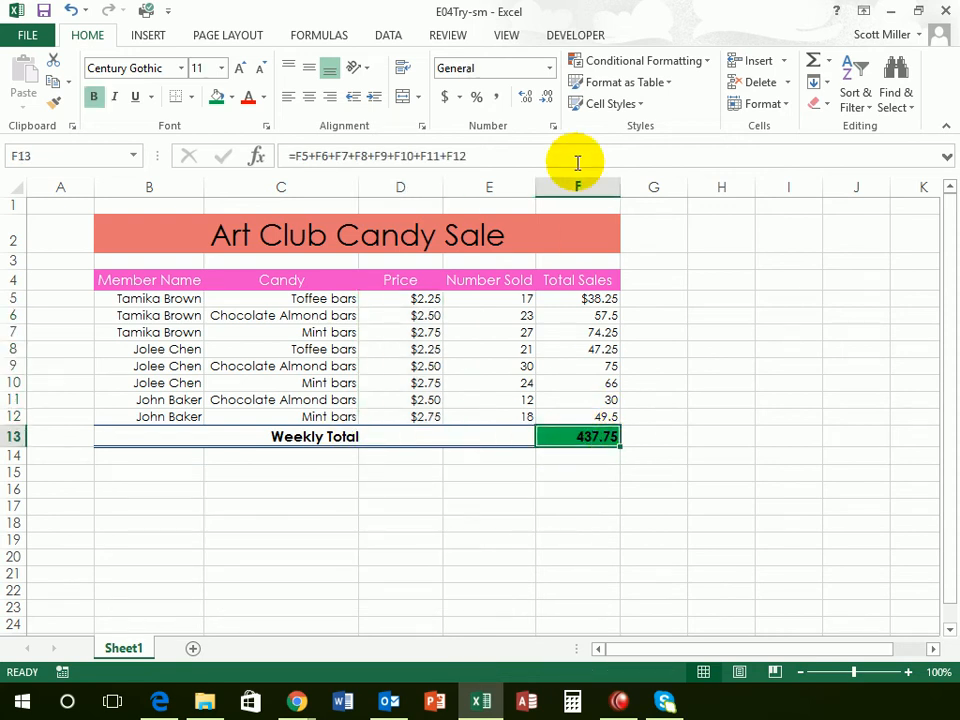
left_click(548, 70)
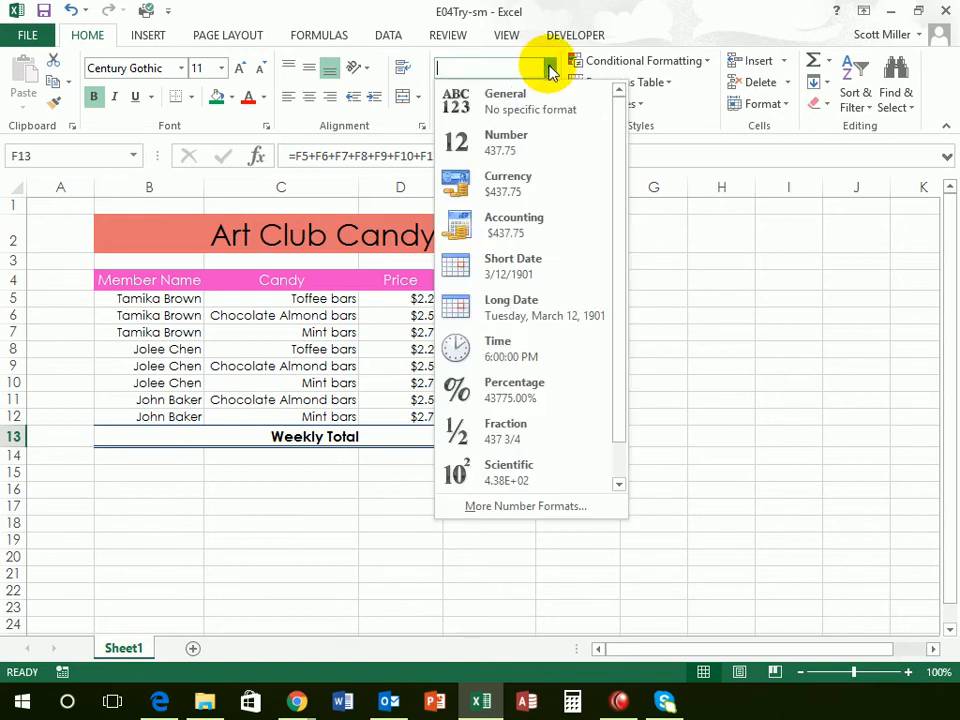
left_click(518, 190)
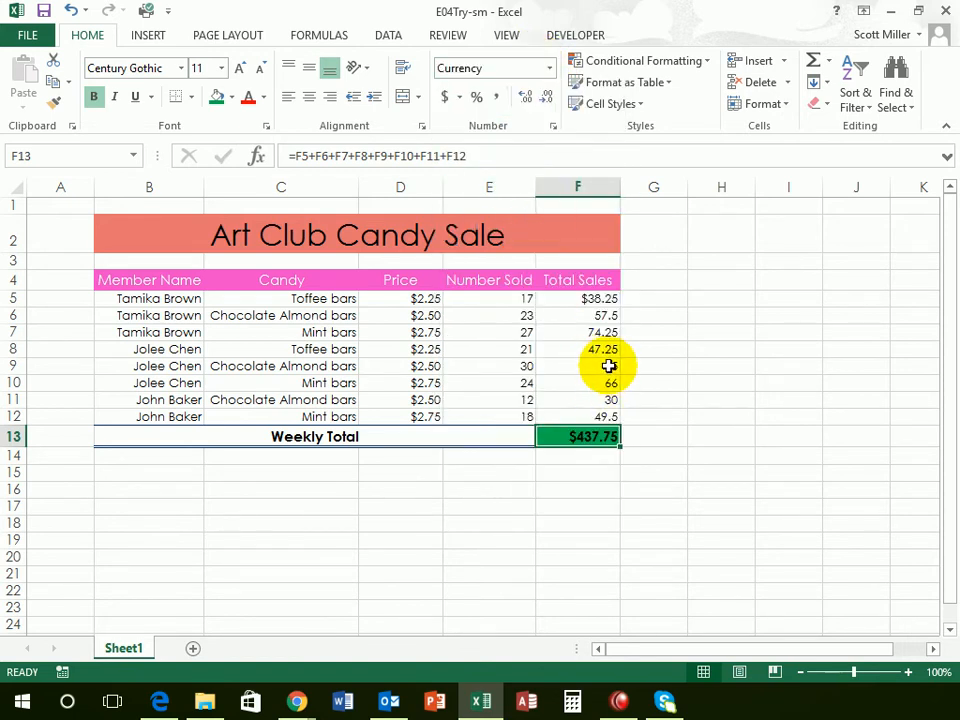
Apply the Comma Style to the remaining Total Sales amounts in F6:F12.
left_click_drag(594, 316, 585, 414)
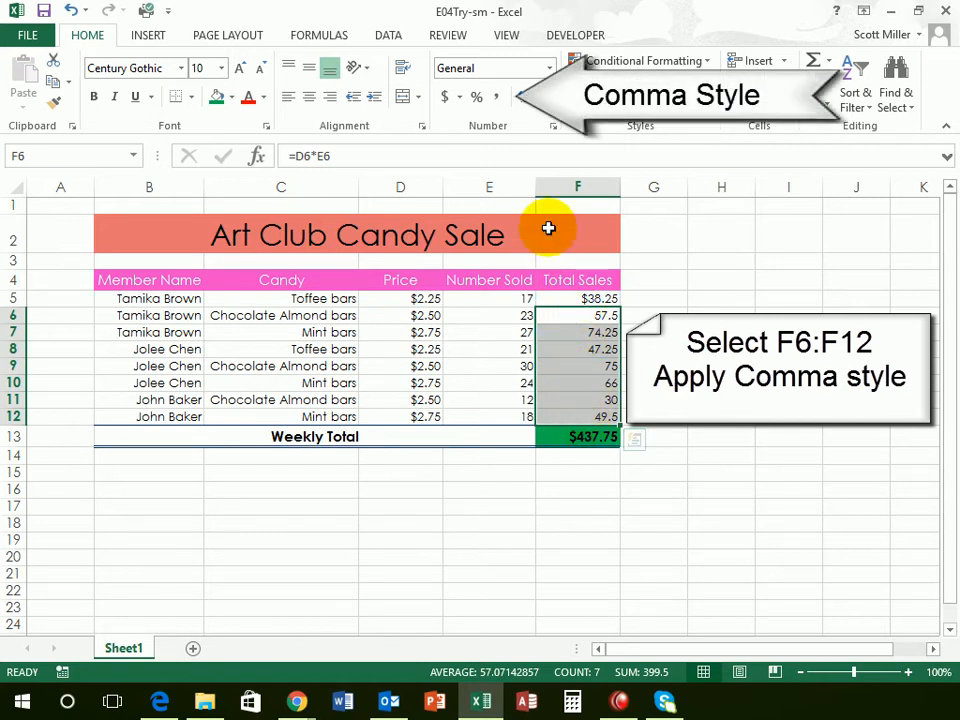
left_click(498, 100)
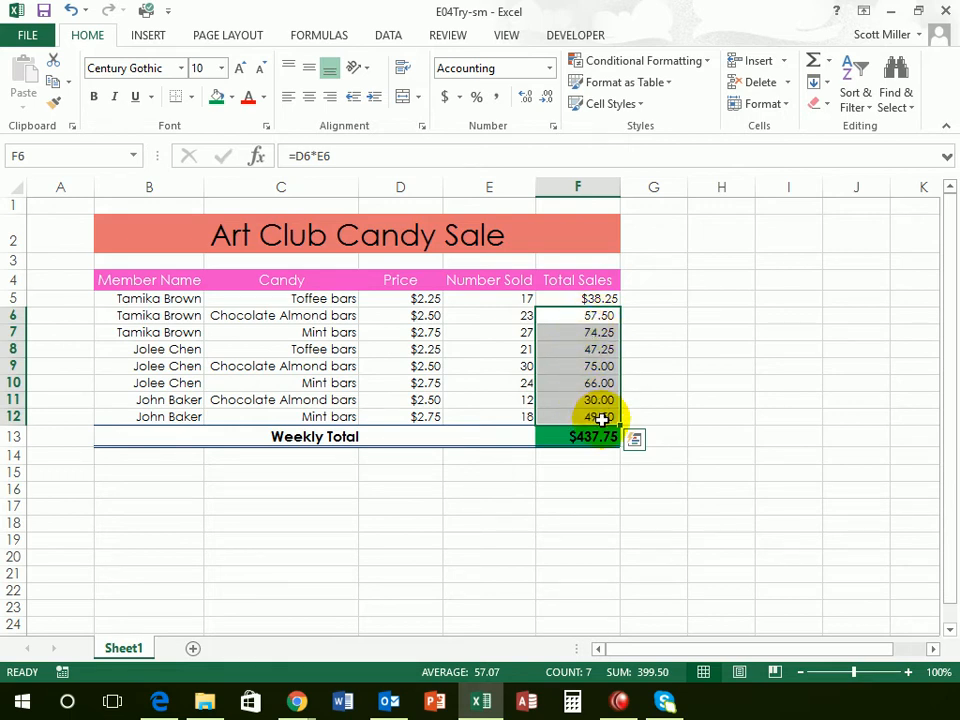
left_click(597, 364)
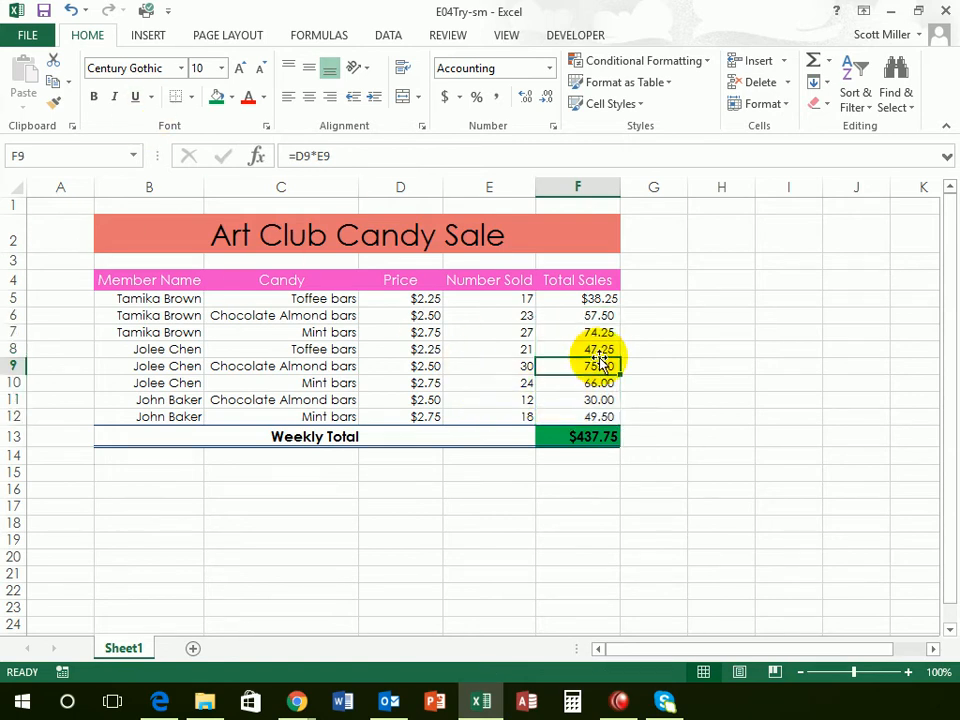
Save the E04Try-sm workbook and close it.
left_click(257, 489)
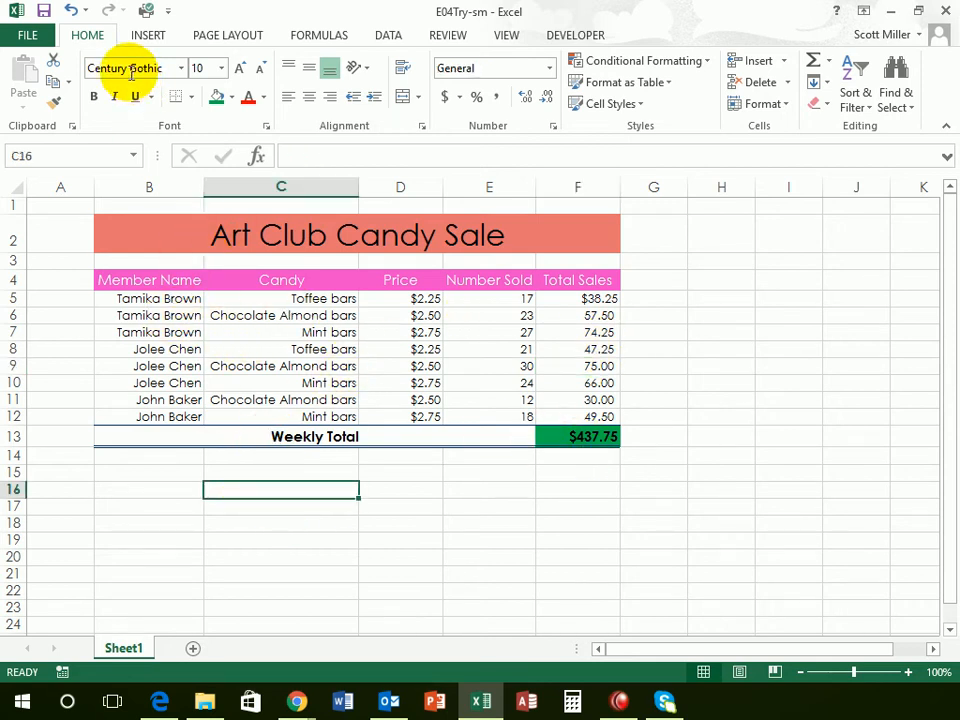
left_click(44, 17)
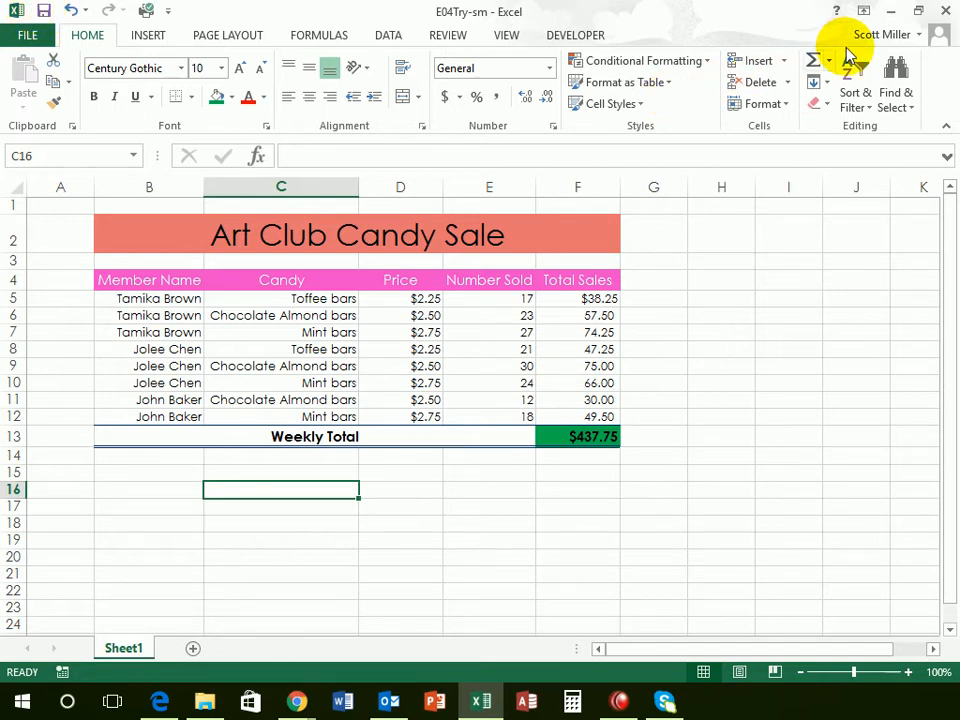
left_click(946, 11)
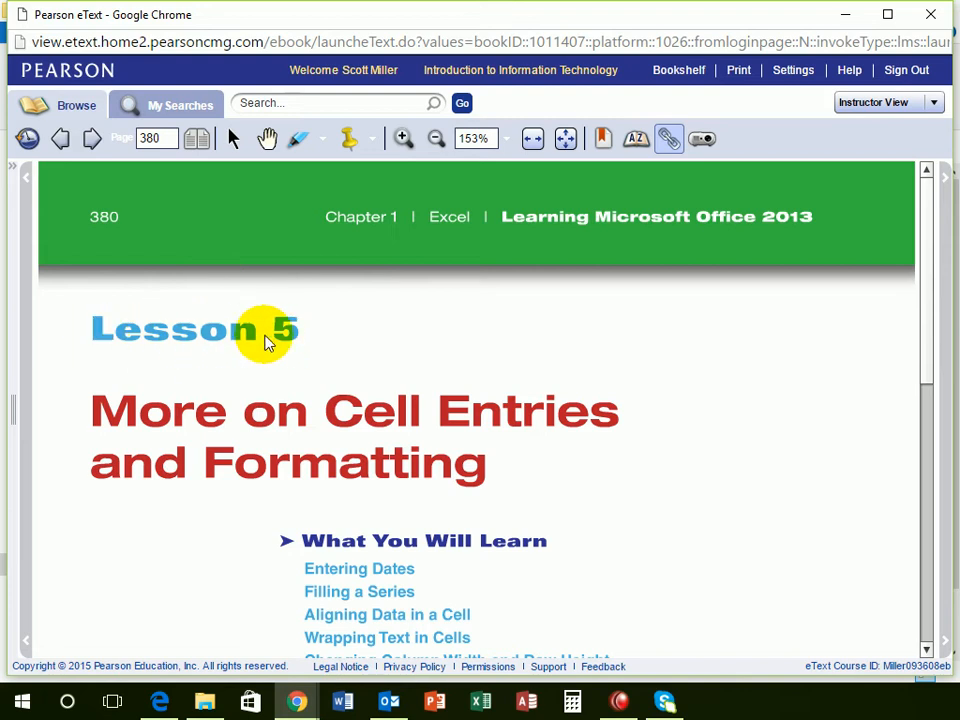
Go to page 381 of the Pearson eText for the Entering Dates exercise and minimize the book's window.
left_click(170, 140)
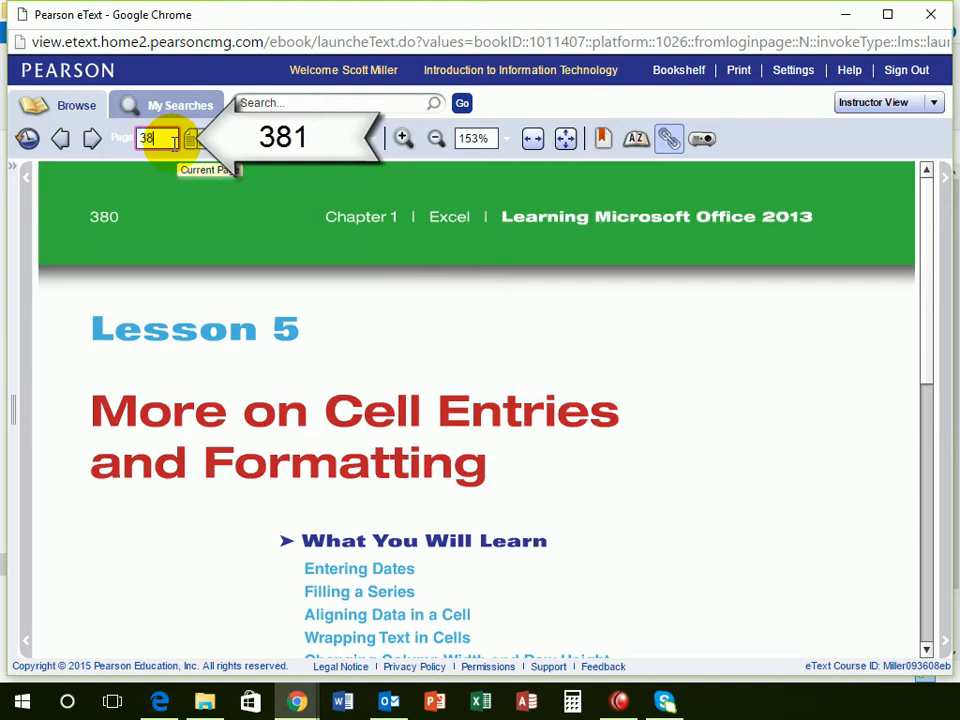
key("Return")
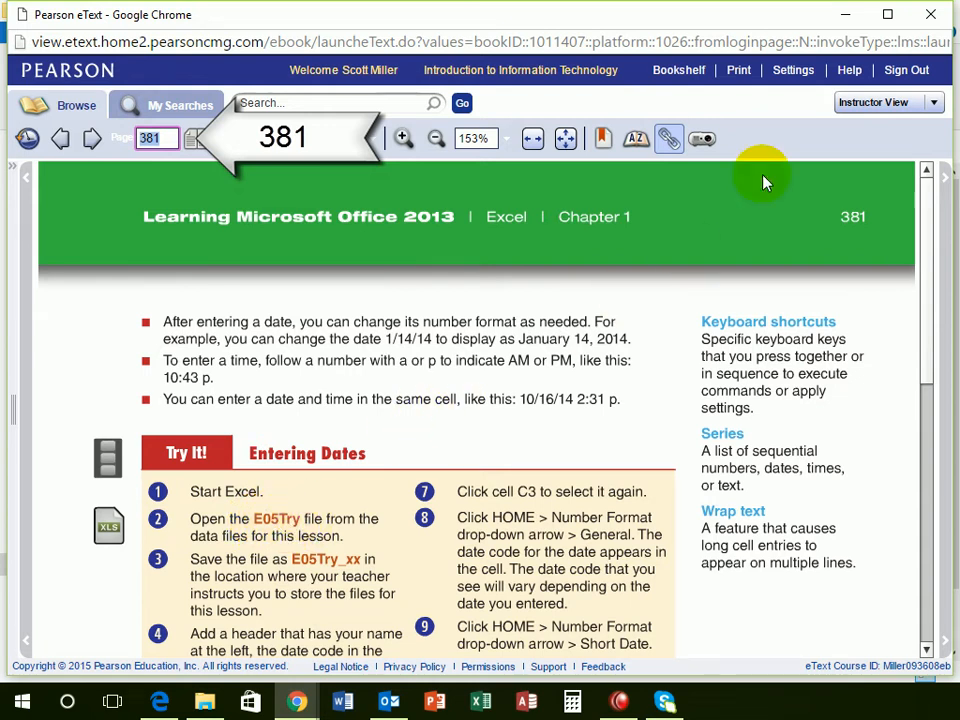
left_click(848, 18)
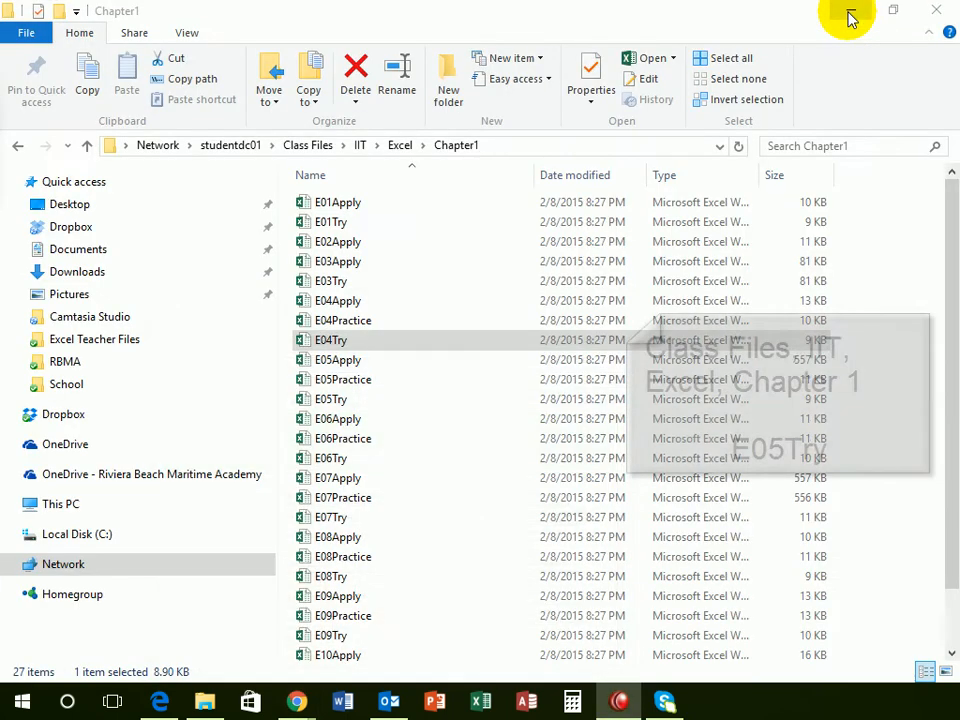
Open the E05Try workbook from the Chapter1 folder and save it as E05Try-sm in the Feb 10 folder.
left_click(316, 404)
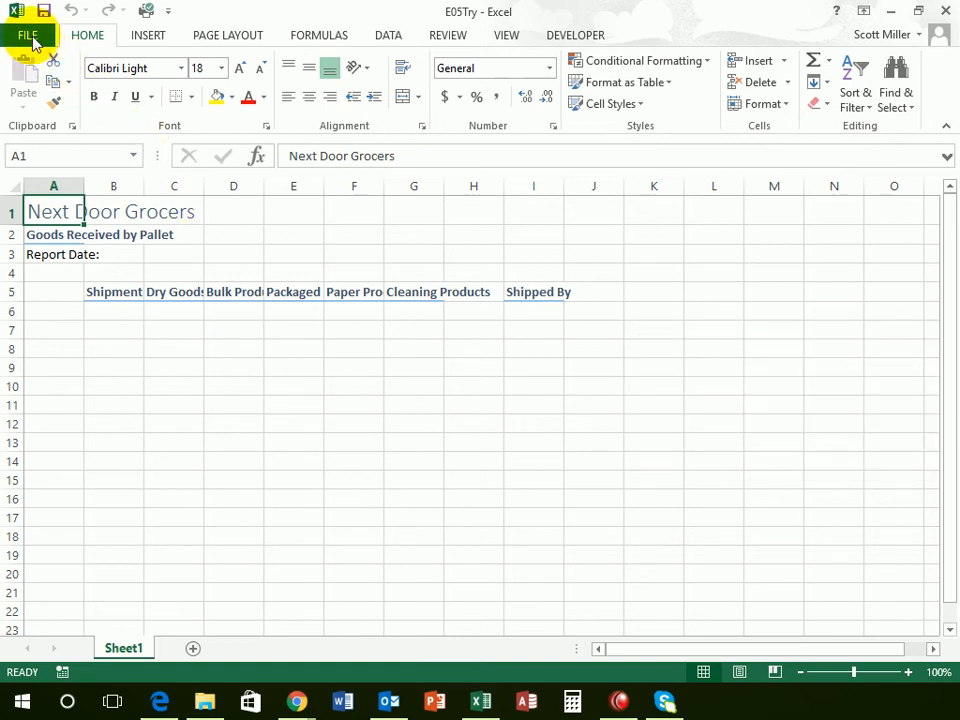
left_click(32, 38)
left_click(37, 228)
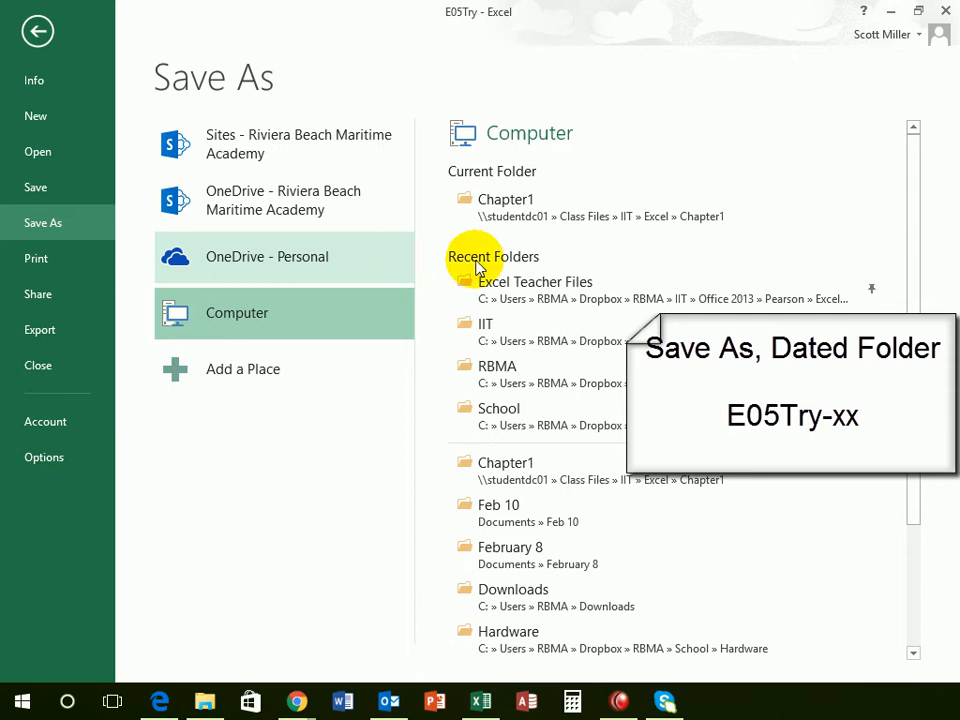
left_click(500, 522)
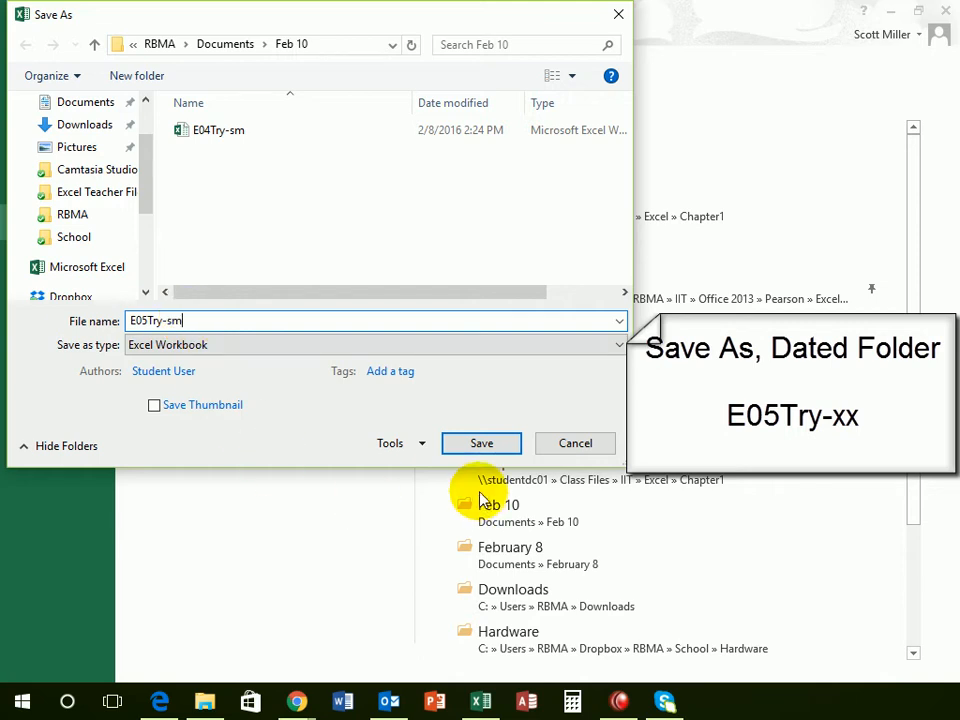
left_click(482, 446)
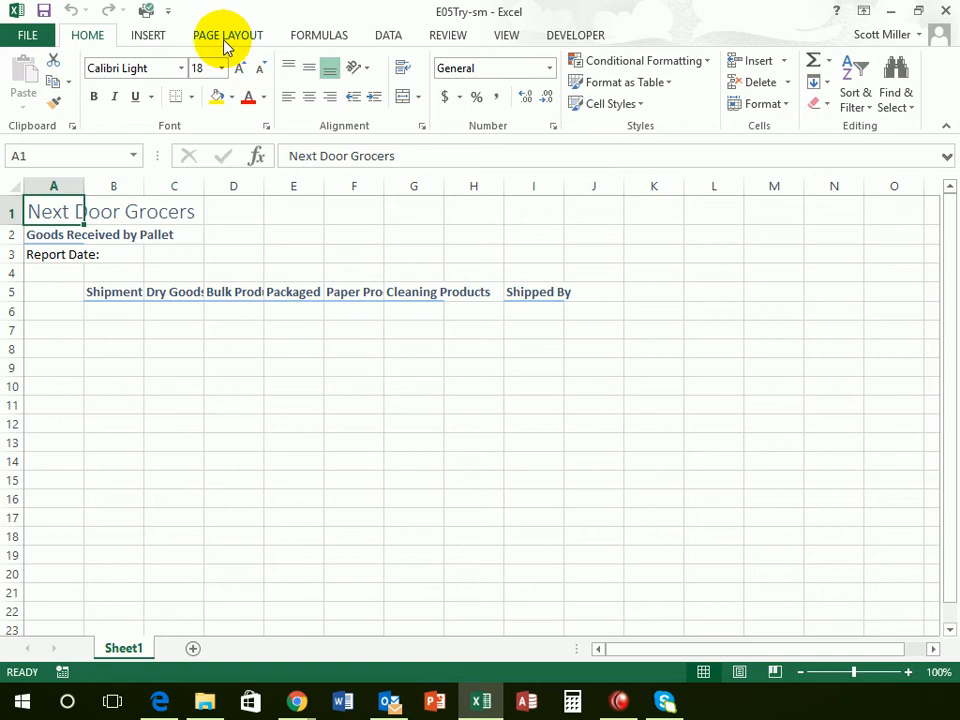
Add a page header with the student's full name in the left section and the current date in the right section.
left_click(150, 37)
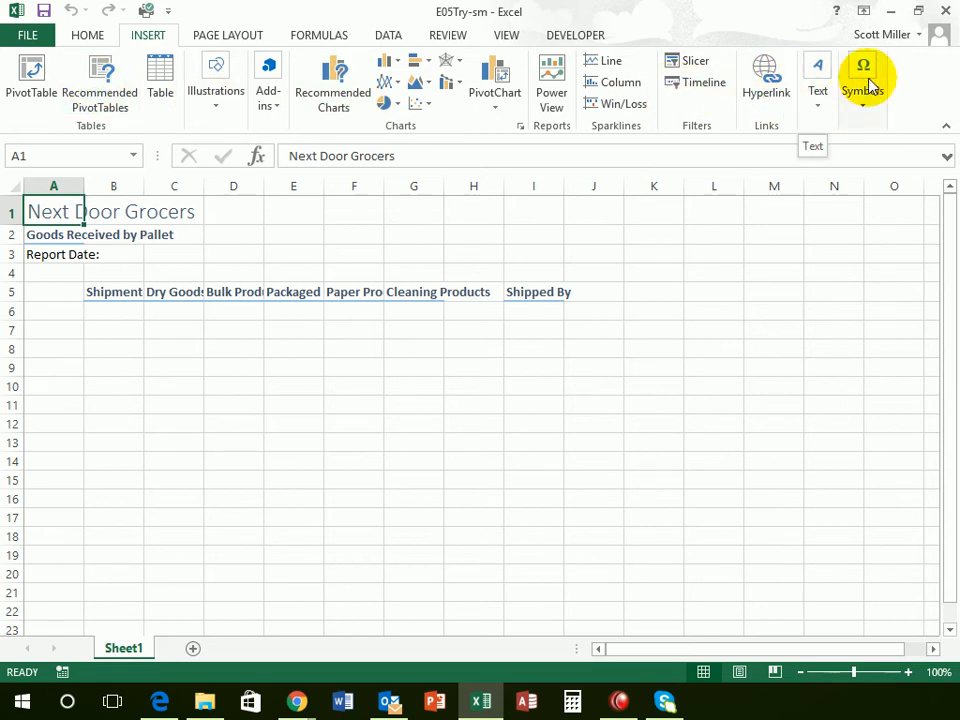
left_click(818, 98)
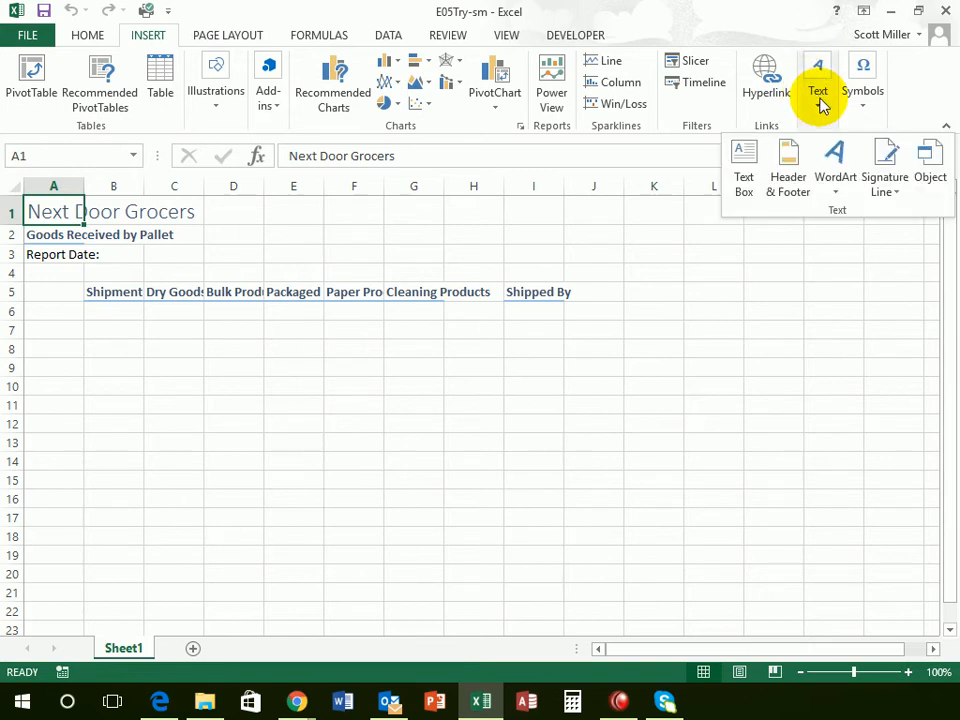
left_click(792, 177)
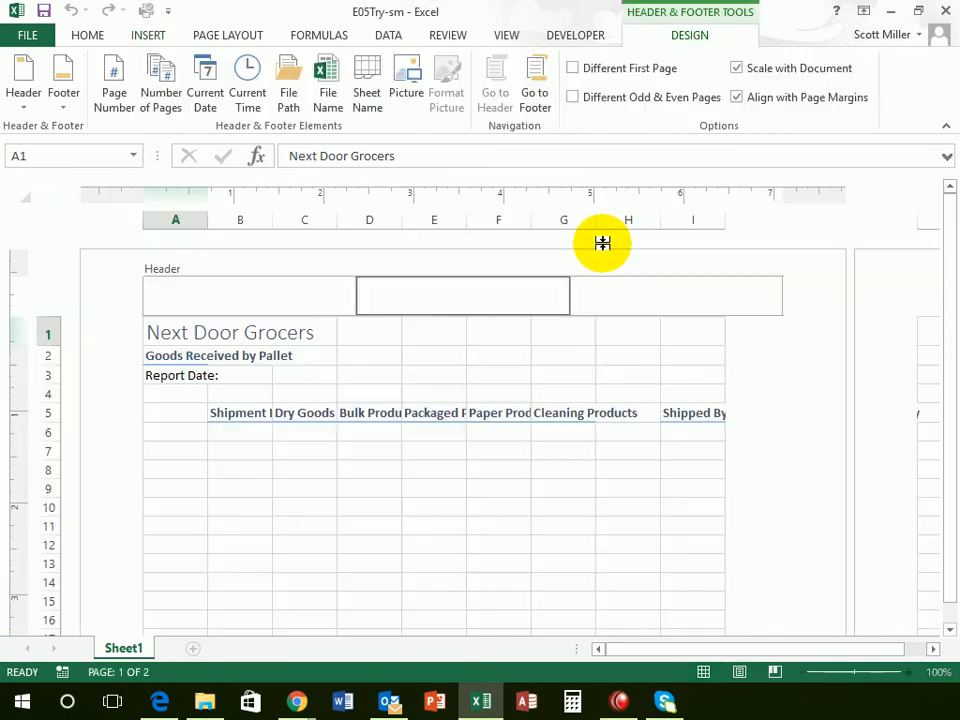
left_click(248, 293)
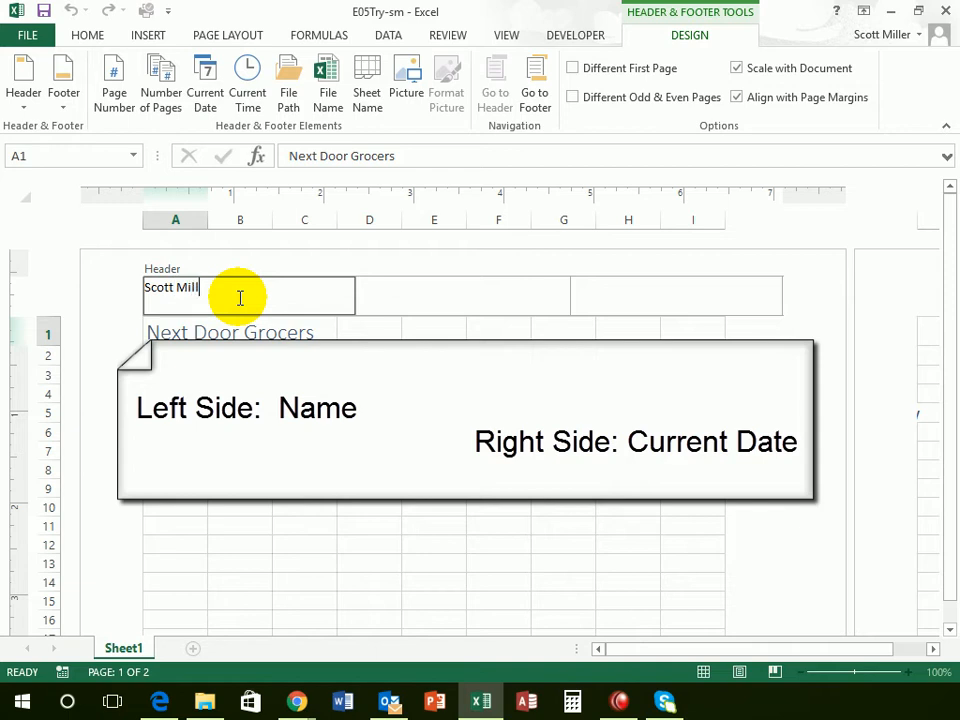
left_click(634, 291)
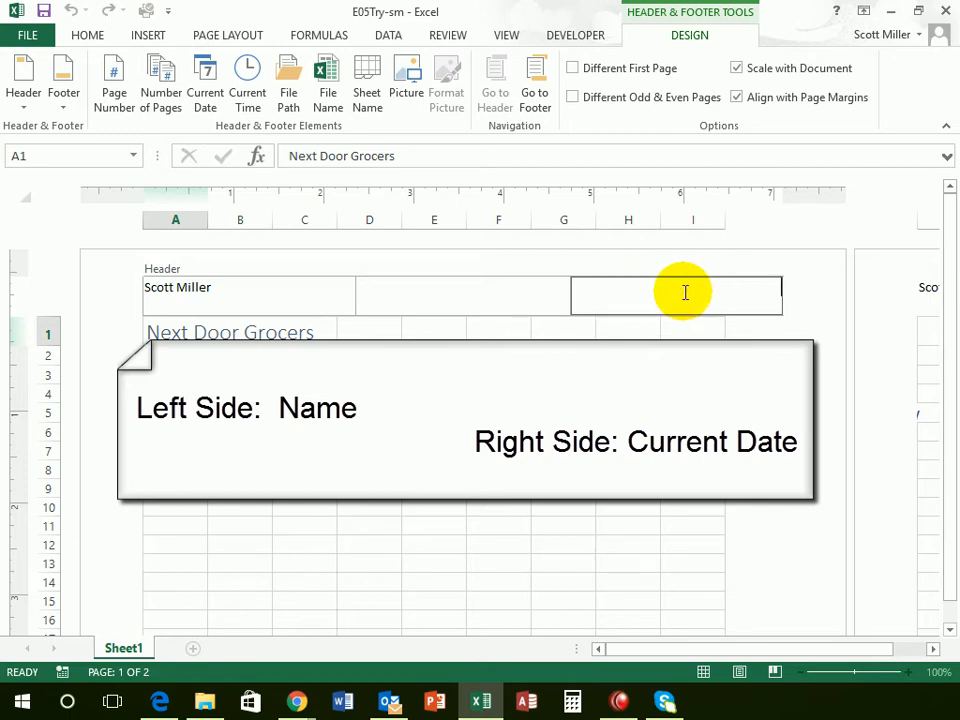
left_click(211, 93)
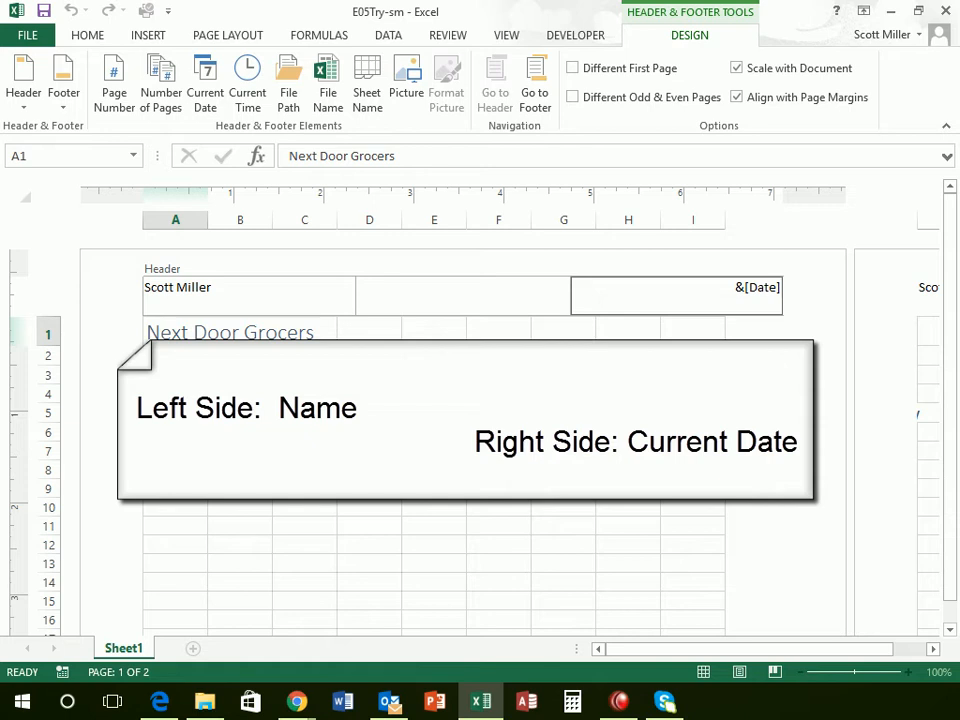
left_click(369, 375)
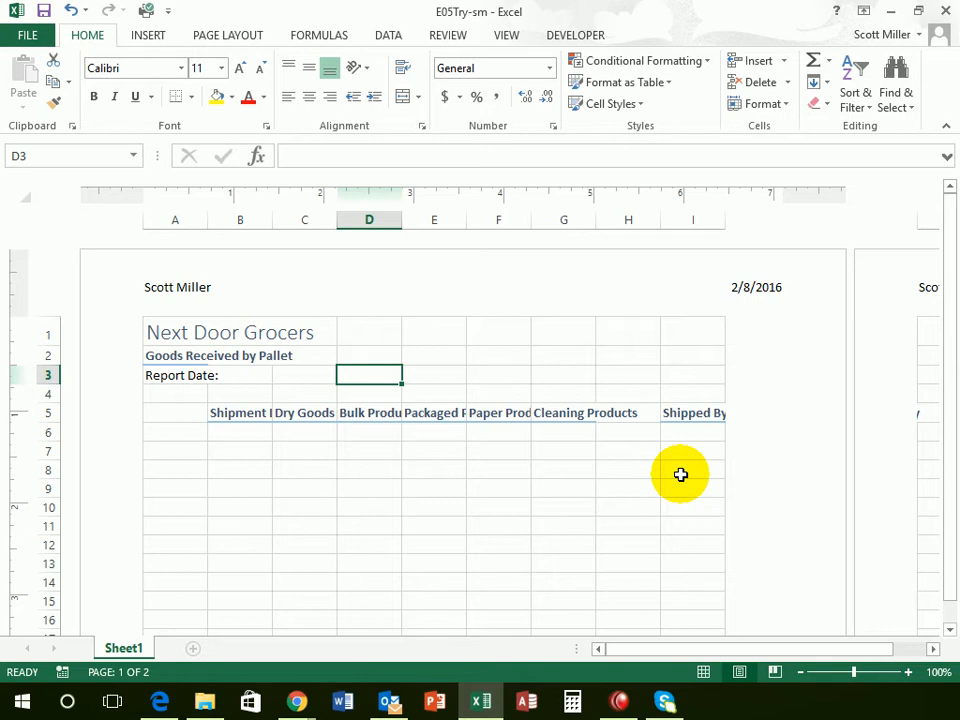
Enter the report date 2/8 in C3 and apply the Short Date format to it.
left_click(300, 374)
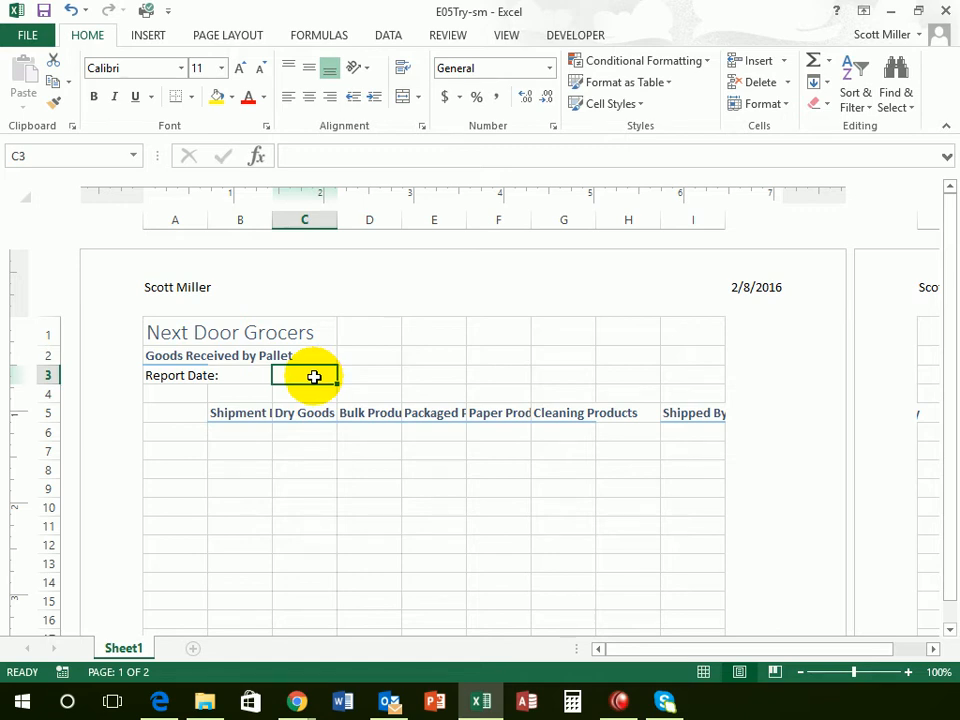
type("2/8")
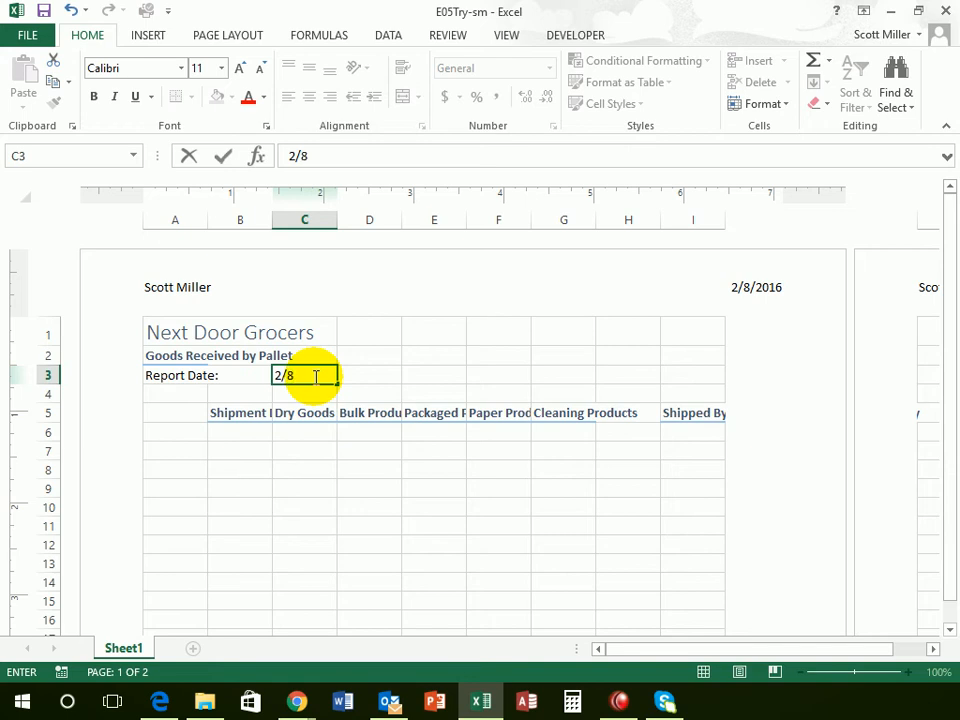
key("Return")
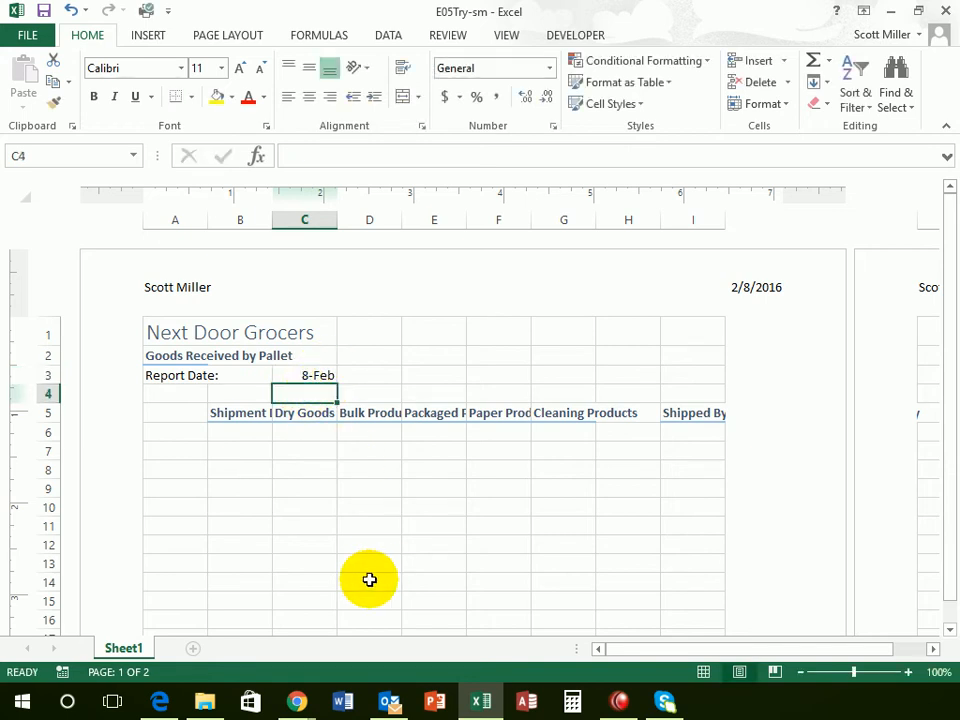
left_click(298, 376)
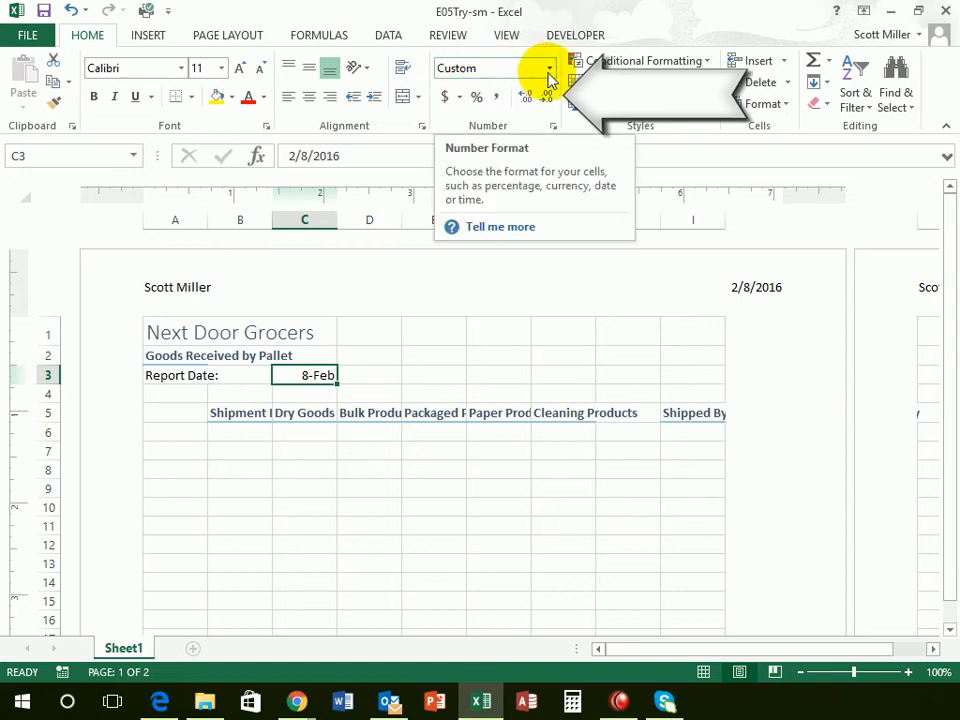
left_click(552, 72)
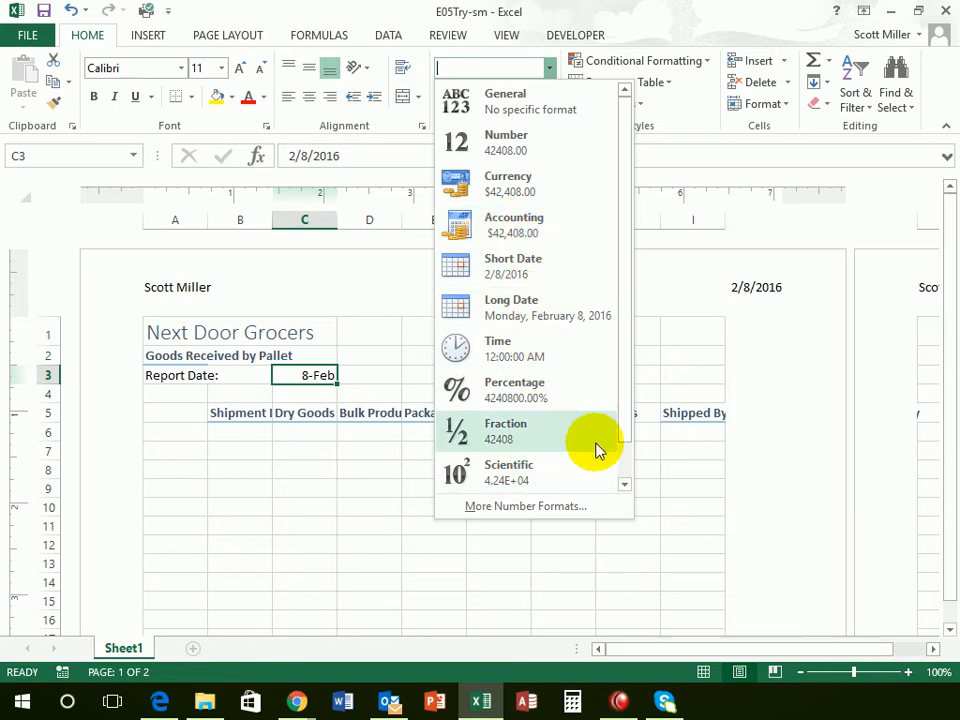
left_click_drag(627, 428, 624, 379)
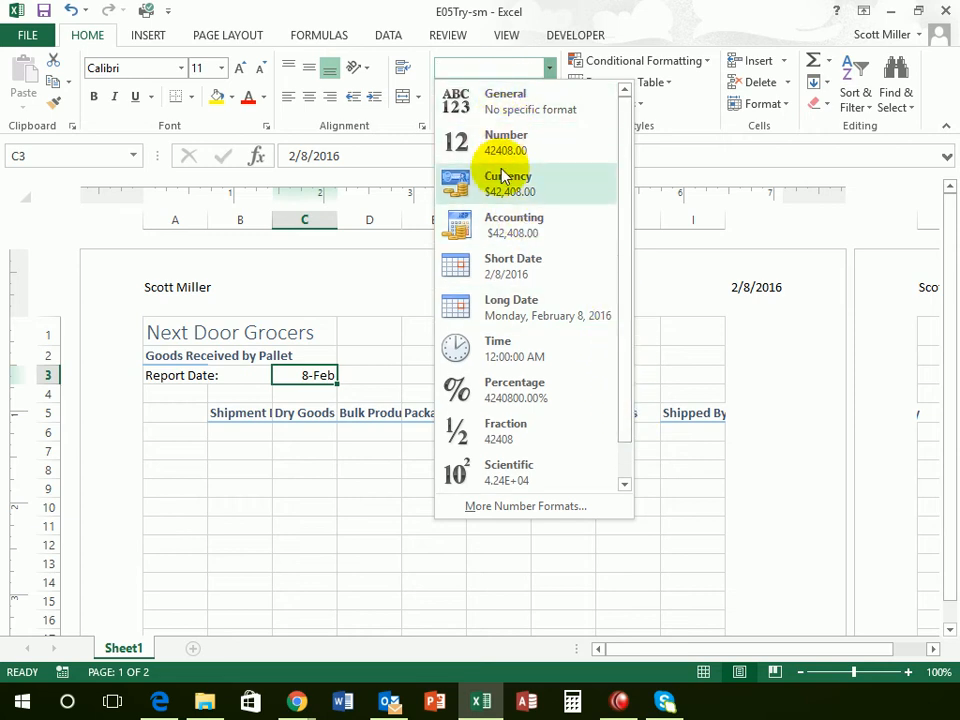
left_click(524, 275)
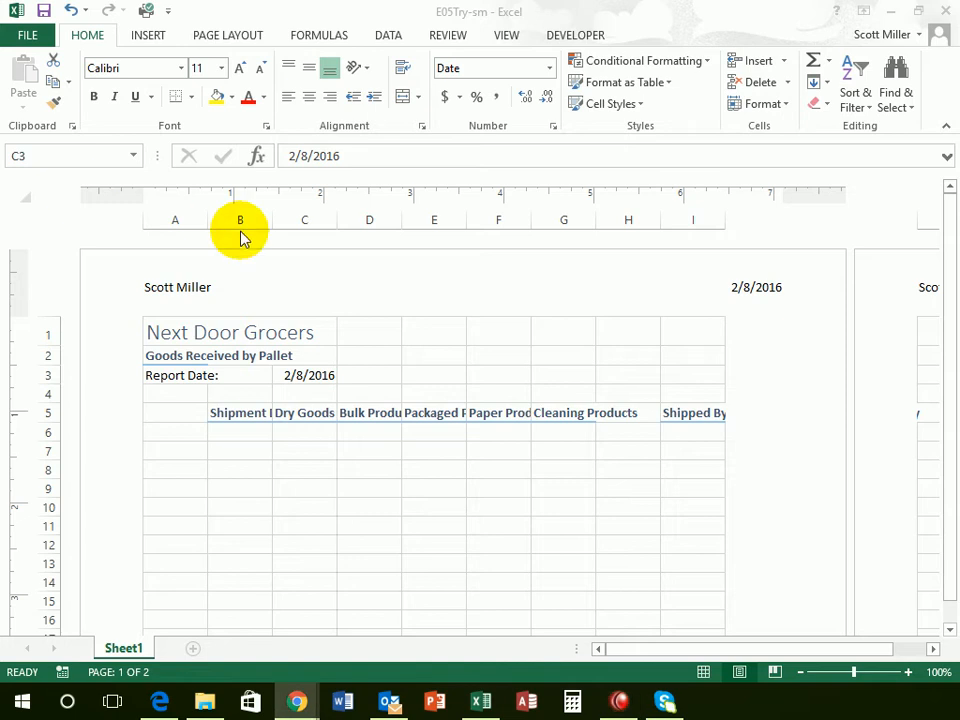
Switch the worksheet from Page Layout back to Normal view with B6 as the active cell.
left_click(245, 432)
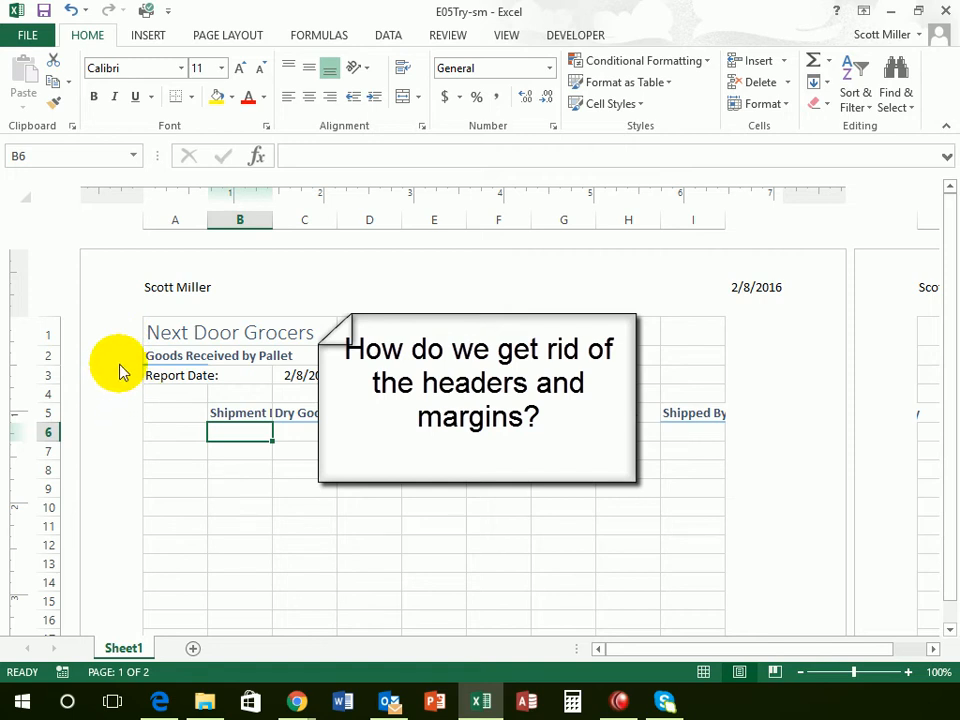
left_click(507, 36)
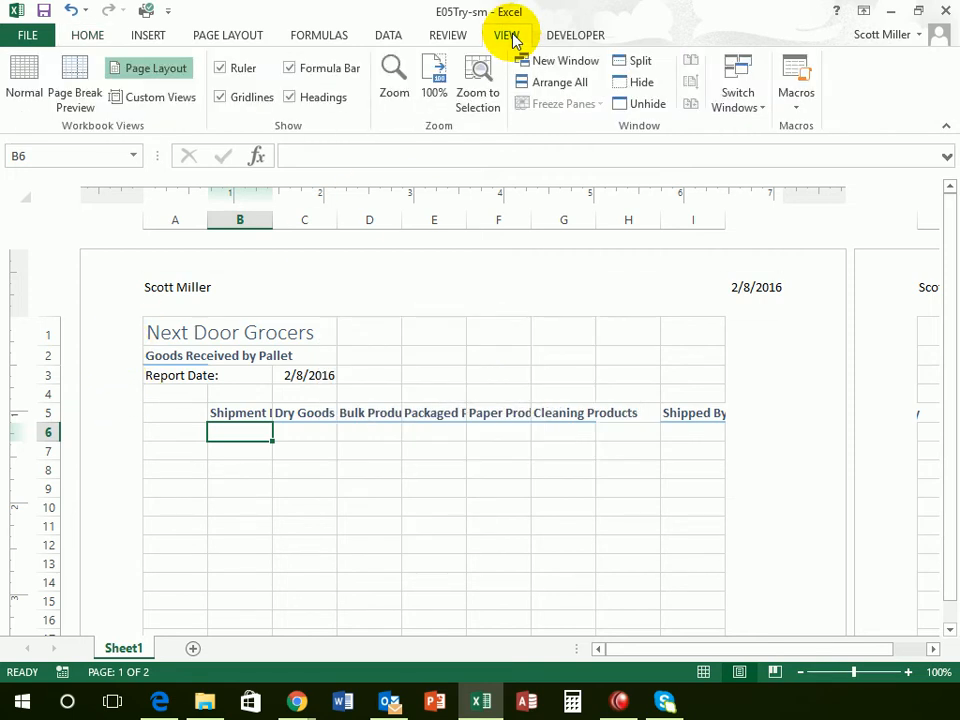
left_click(22, 84)
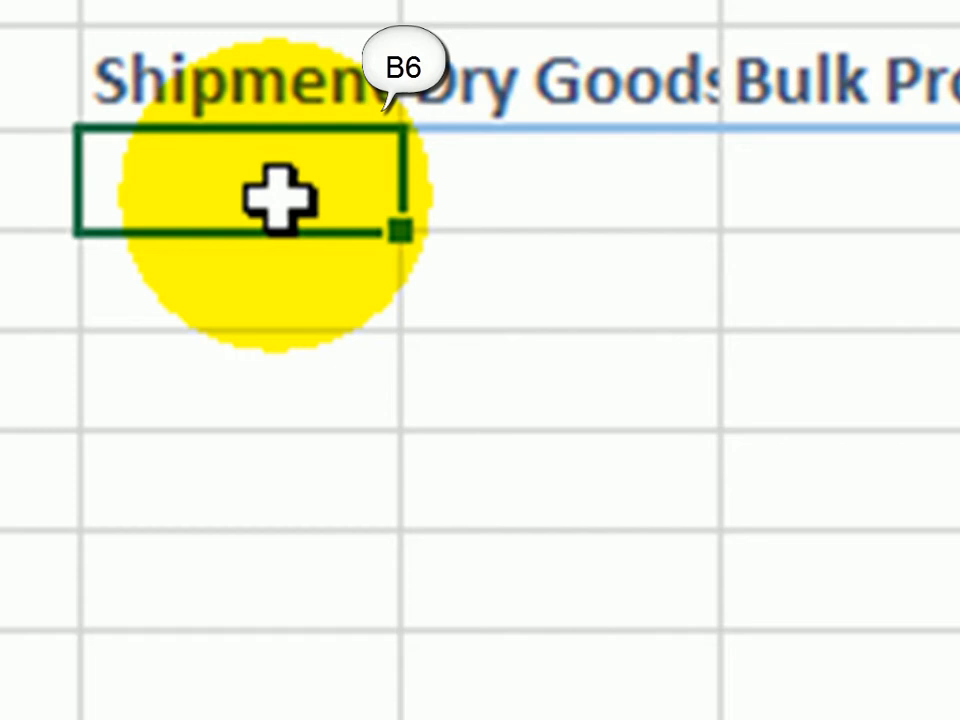
Enter the first two shipment dates, 4/2 in B6 and 4/9 in B7.
type("4/2")
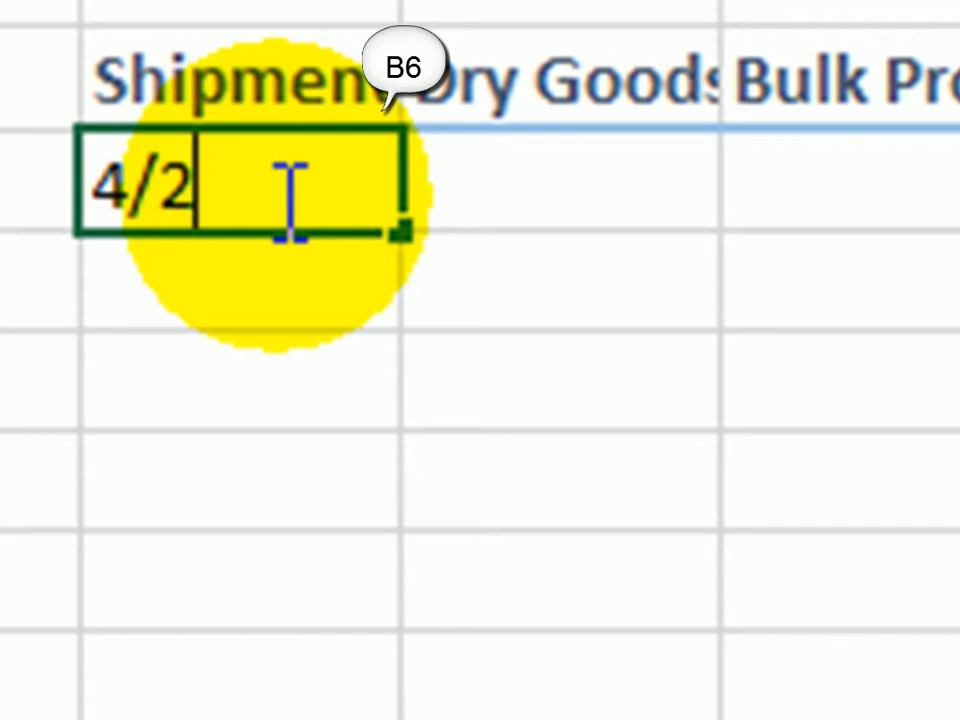
key("Return")
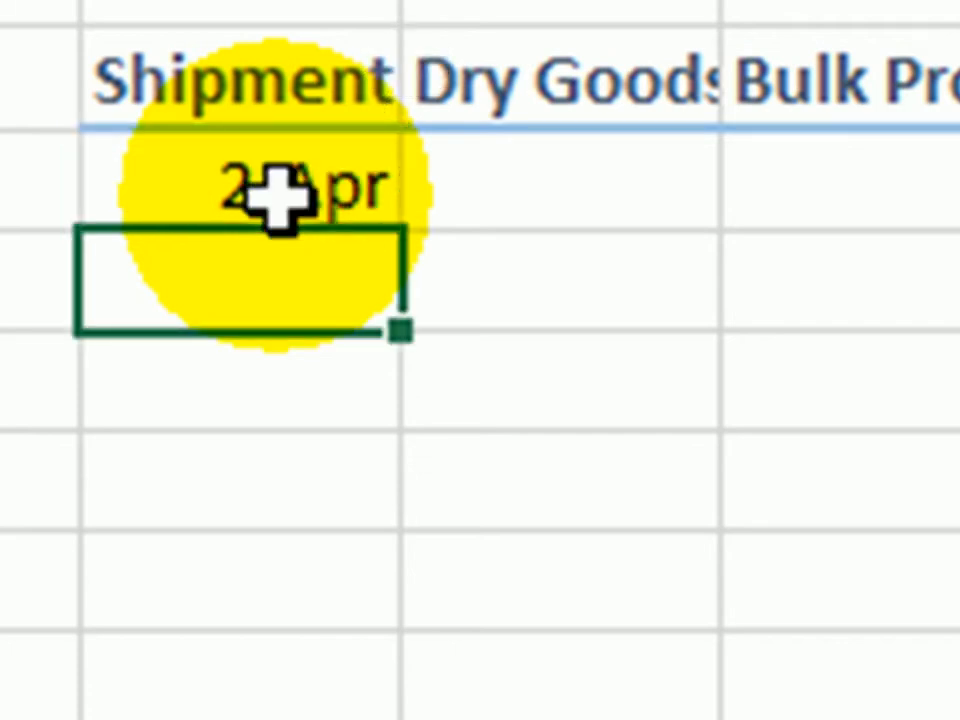
left_click(214, 199)
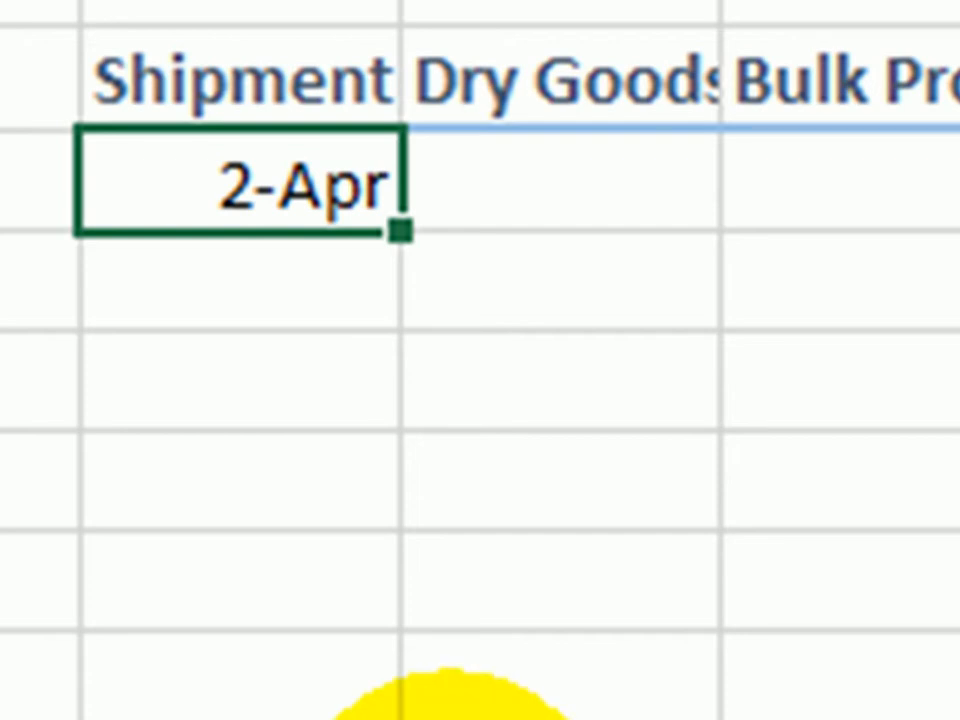
left_click(240, 296)
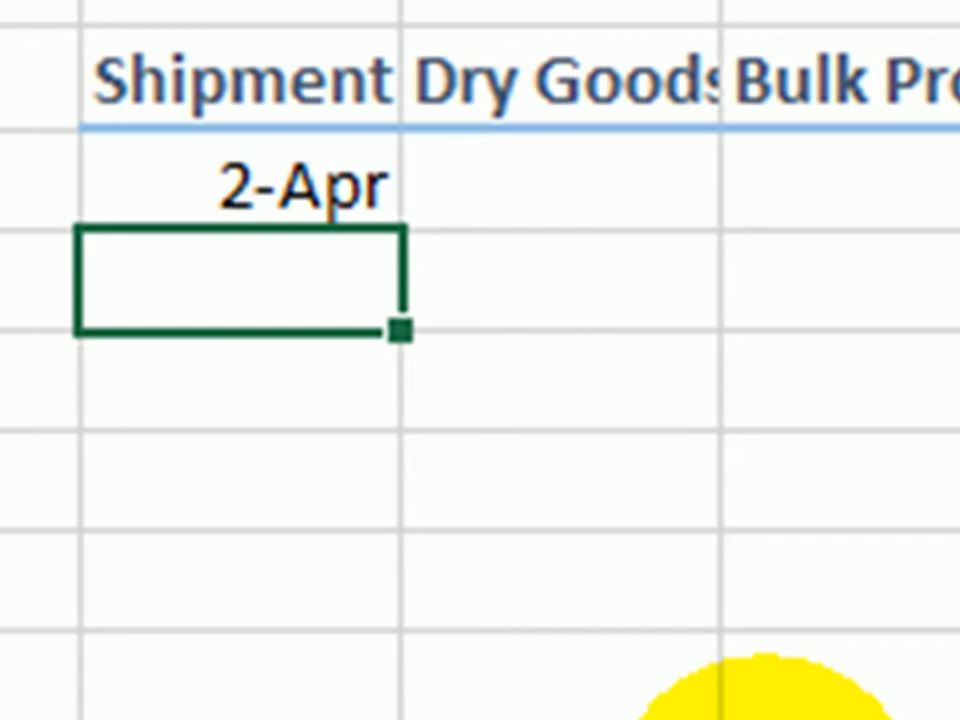
type("4/")
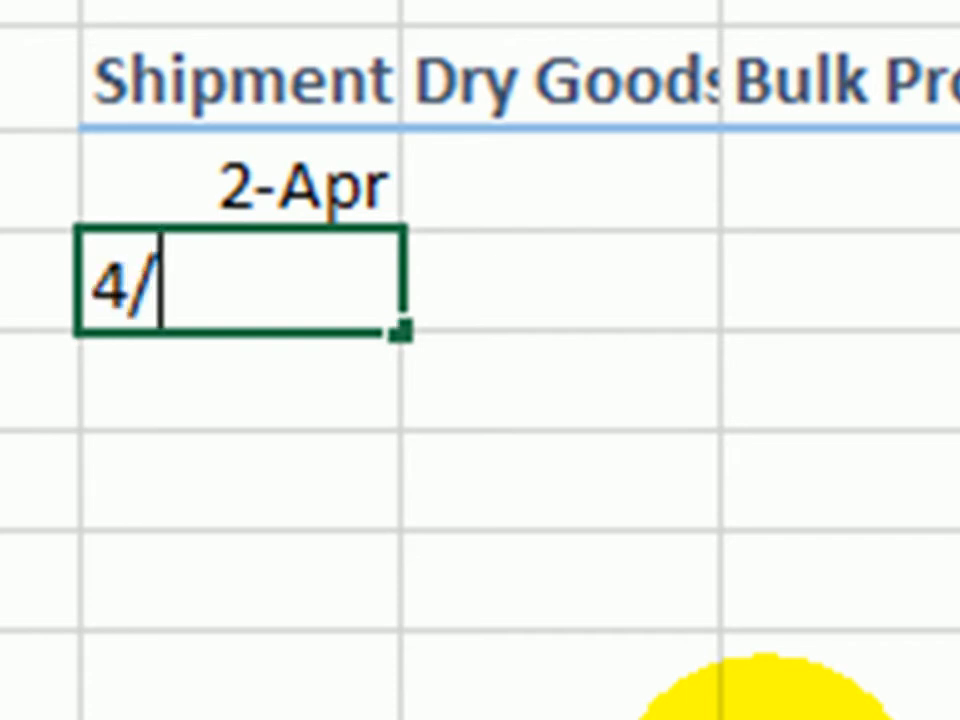
type("9")
key("Return")
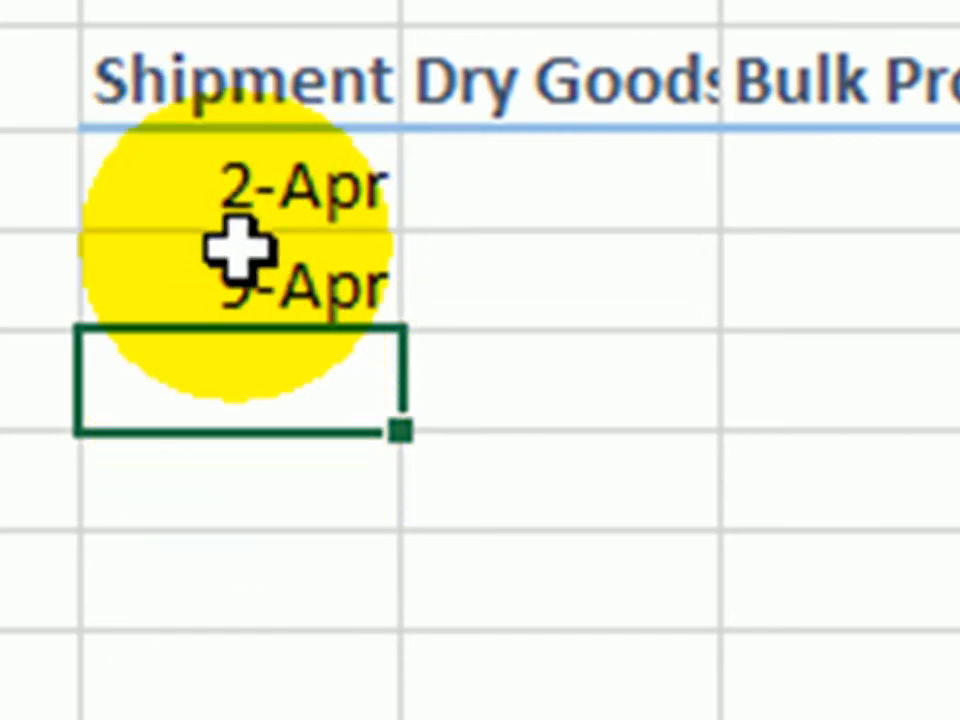
Extend the weekly date series from B6:B7 down to B10 with AutoFill.
left_click(257, 182)
left_click_drag(257, 182, 257, 283)
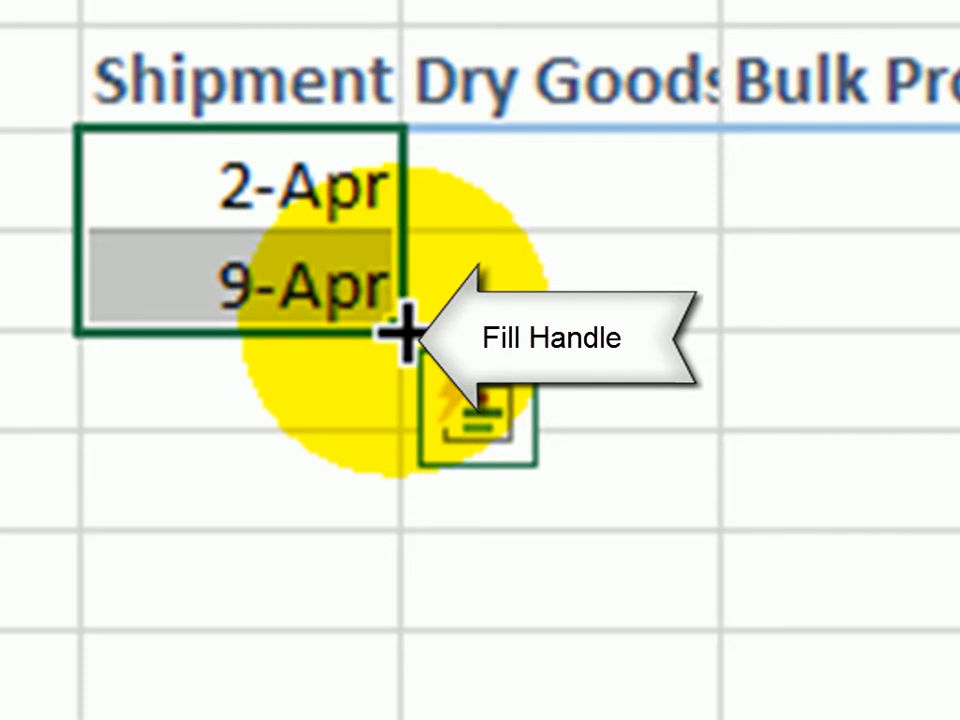
left_click_drag(400, 335, 403, 435)
left_click_drag(412, 500, 412, 612)
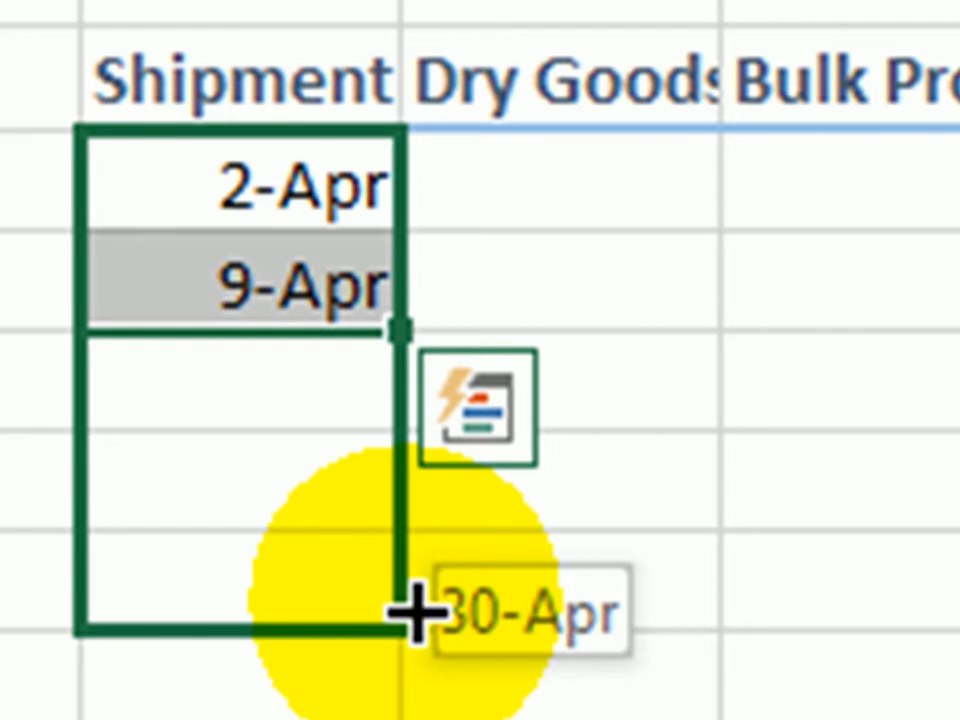
left_click_drag(412, 612, 407, 615)
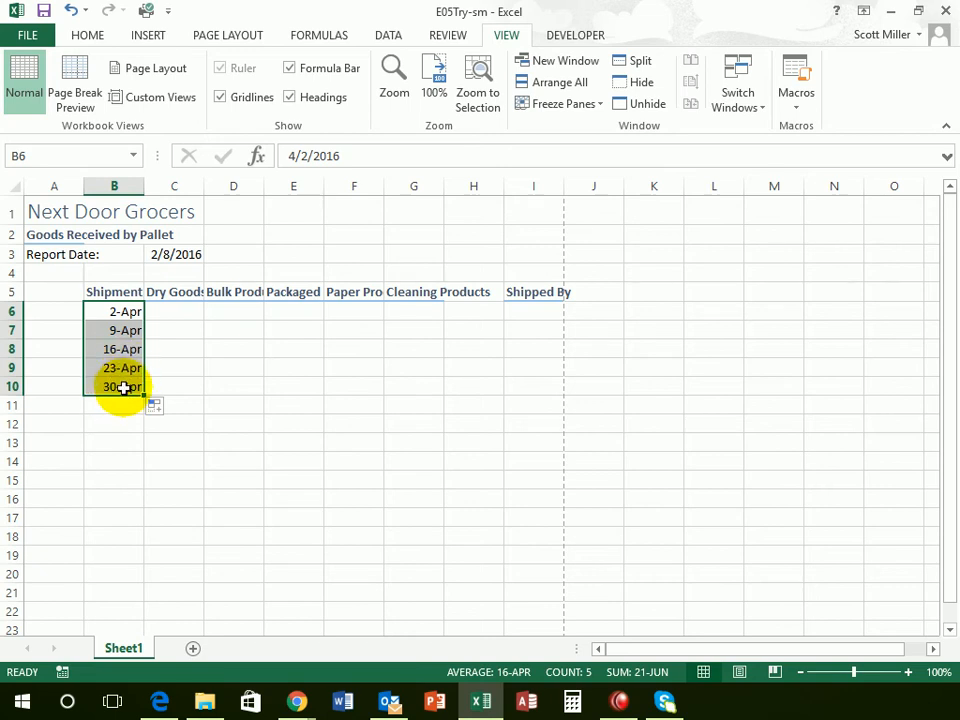
Add a new worksheet, enter January in A1 and AutoFill the months down to December in A12.
left_click(193, 649)
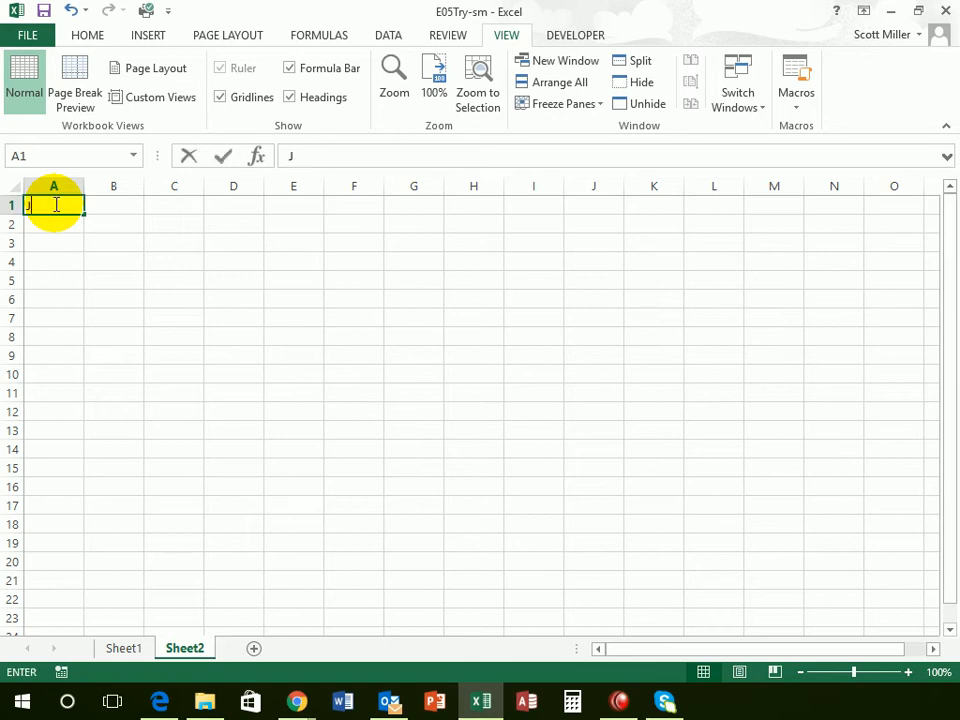
type("January")
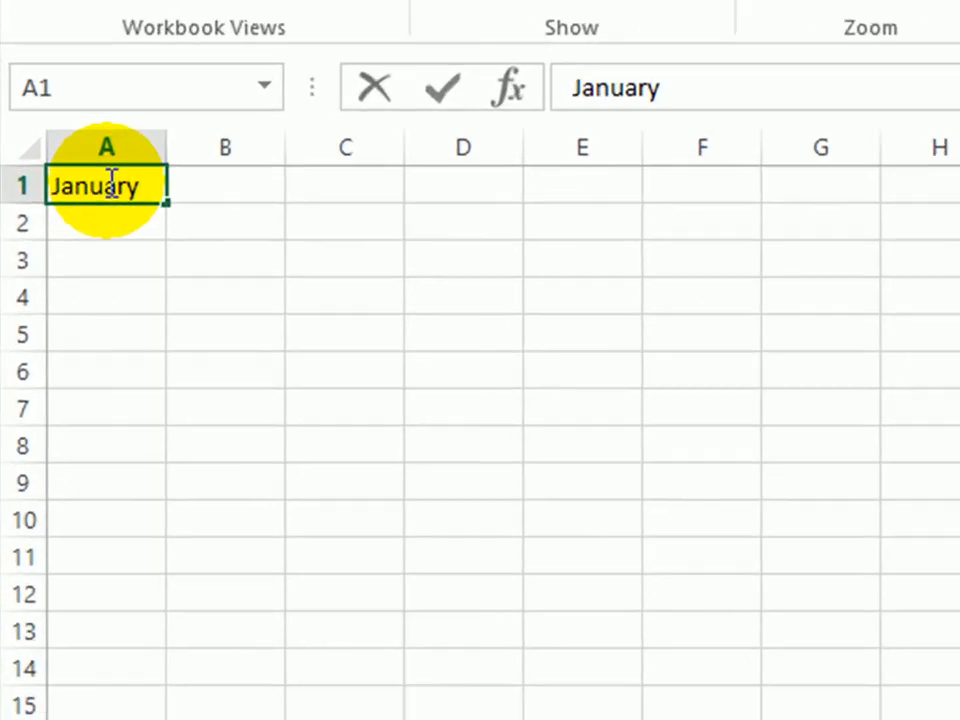
left_click(180, 204)
left_click_drag(182, 201, 158, 645)
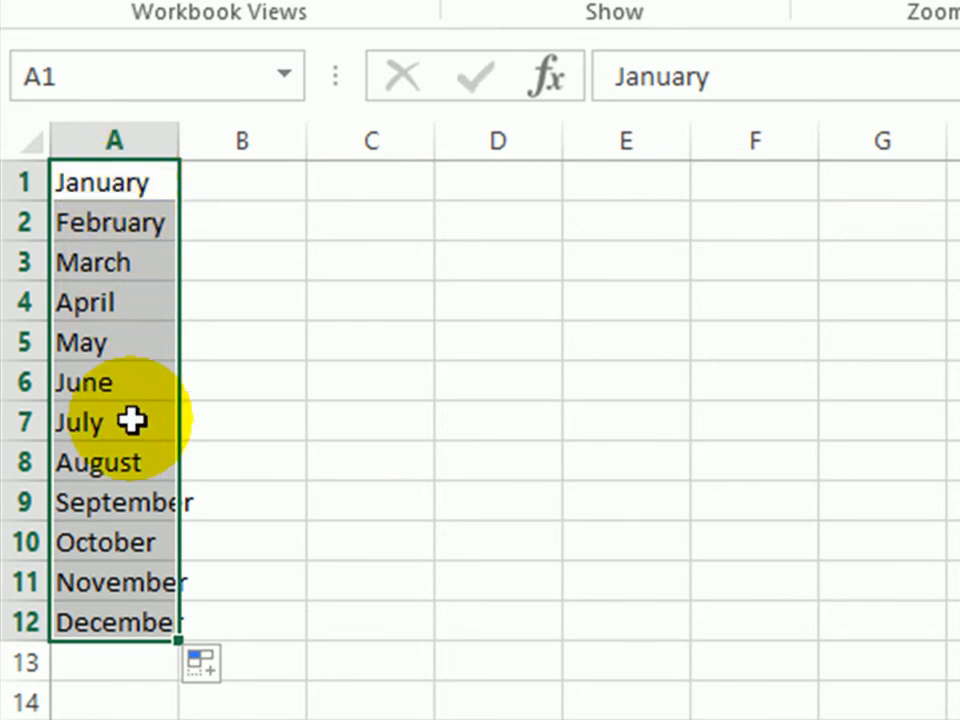
Enter Monday in C1 and AutoFill the weekdays down to Sunday in C7.
left_click(375, 180)
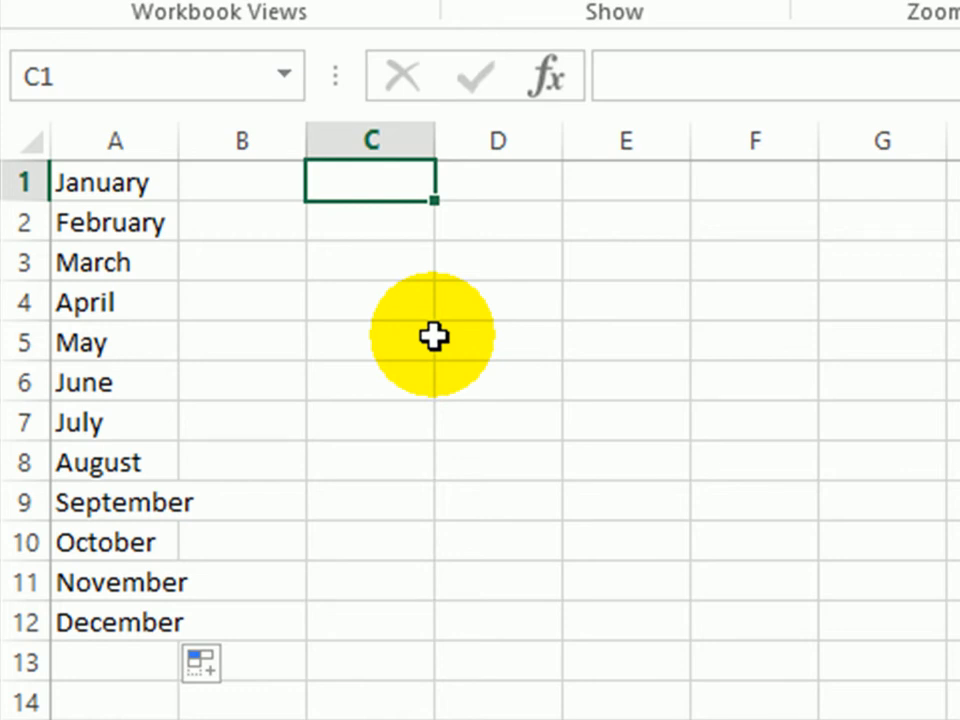
type("Monday")
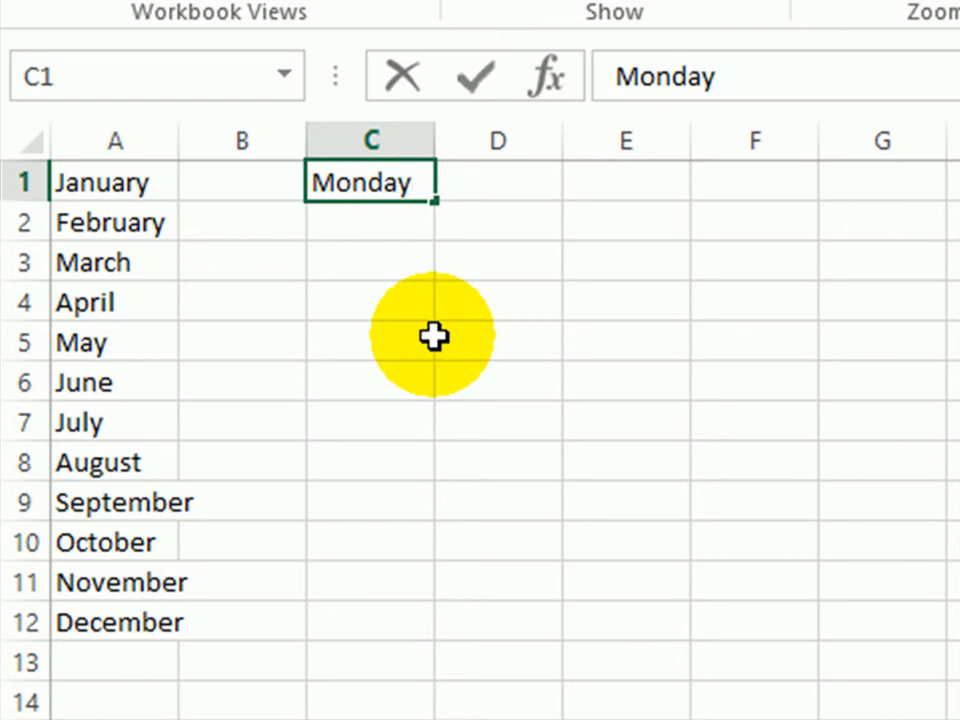
key("Return")
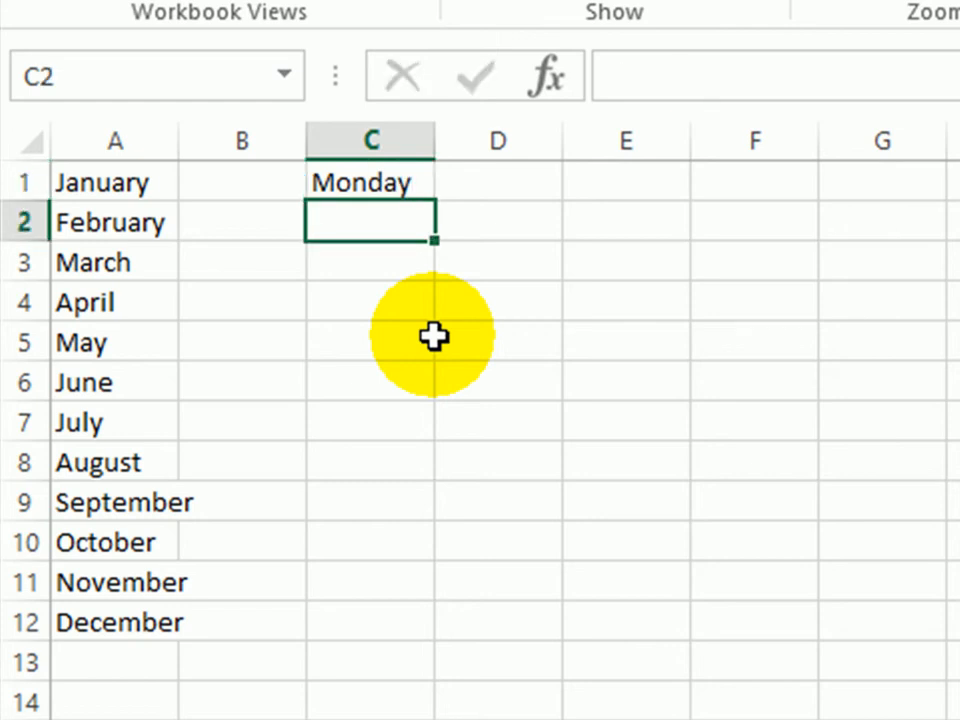
key("Up")
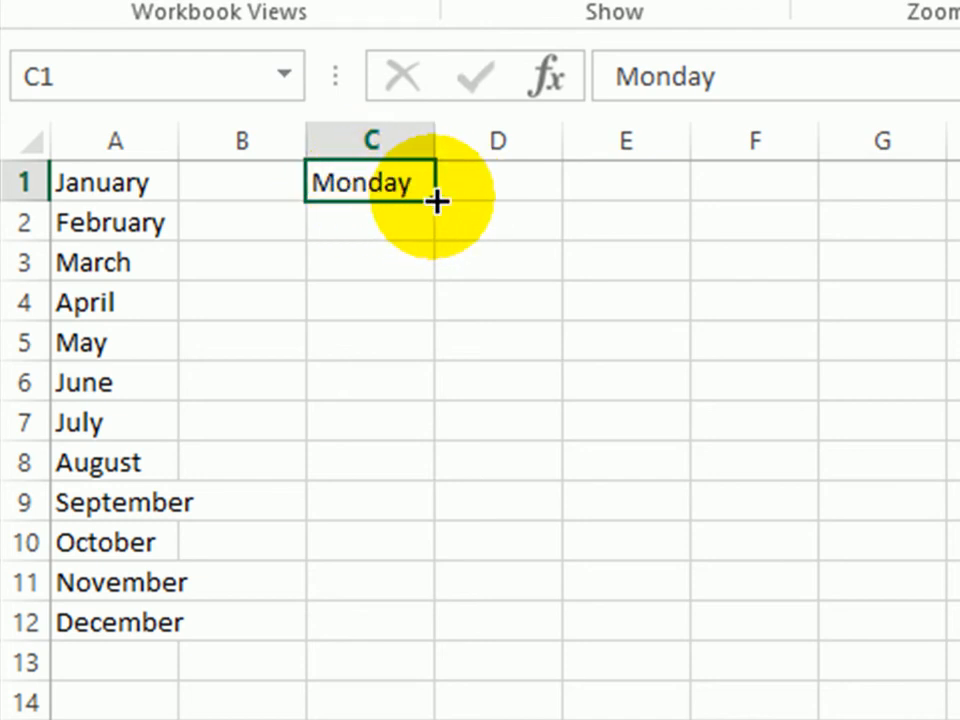
left_click_drag(435, 202, 408, 449)
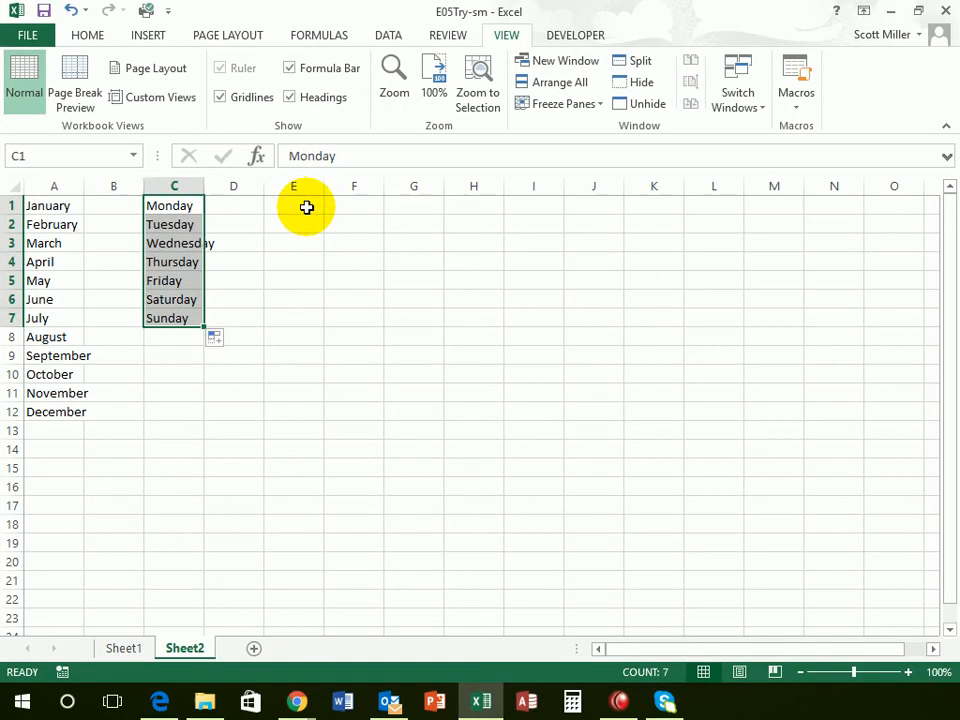
Enter Oct in E1 and AutoFill the abbreviated months down to Sep in E12.
left_click(304, 207)
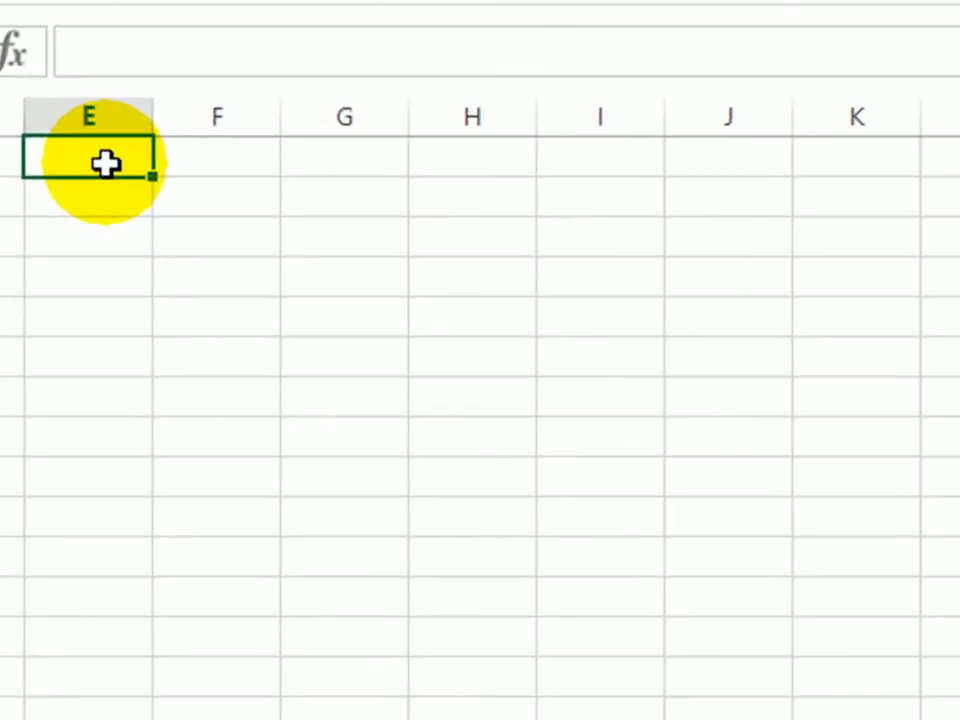
type("Oct")
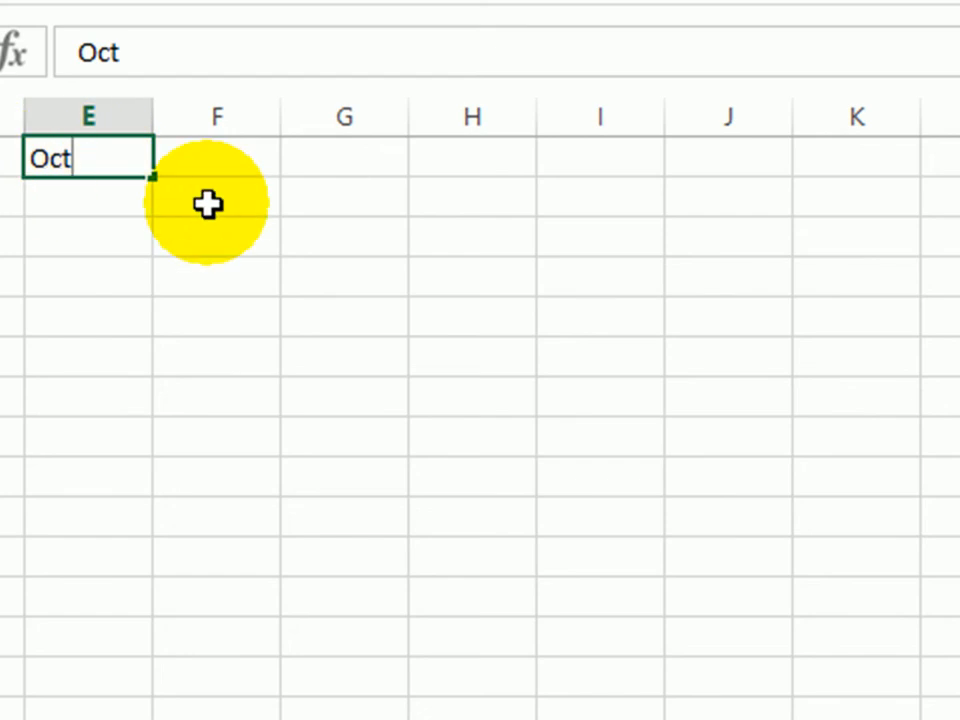
left_click_drag(152, 181, 148, 615)
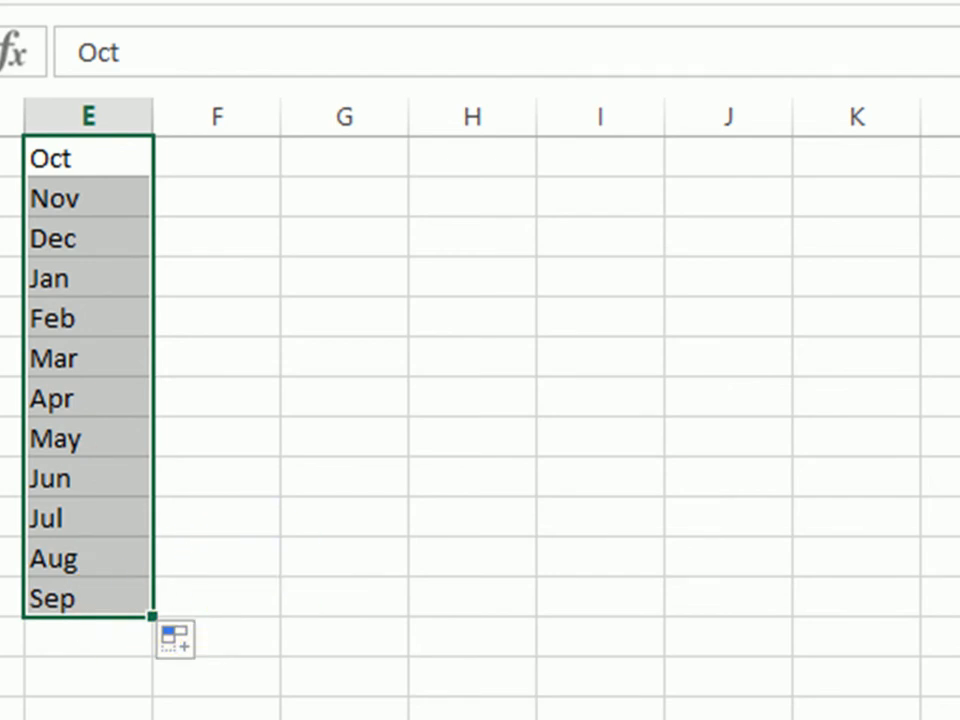
Enter Tue in G1 and AutoFill the abbreviated weekdays down to G8.
left_click(347, 163)
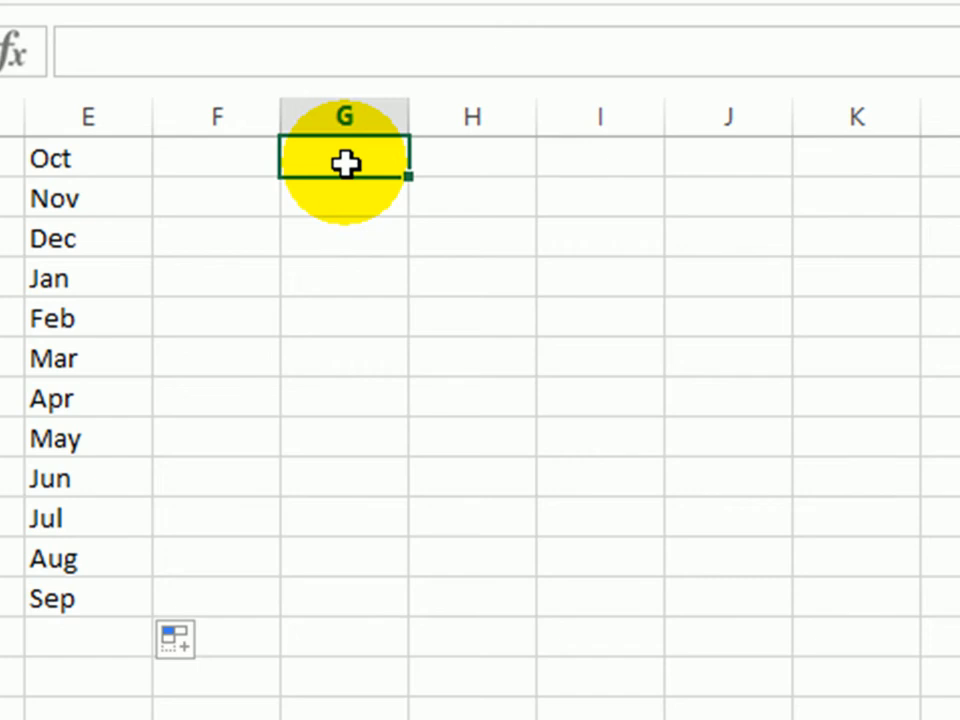
type("T")
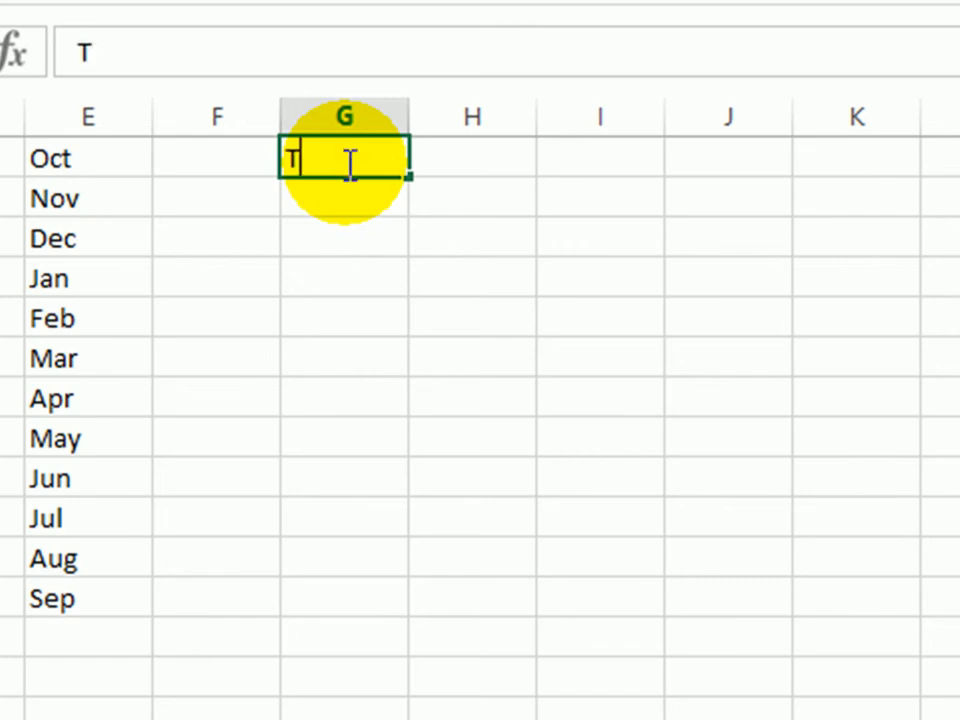
type("ue")
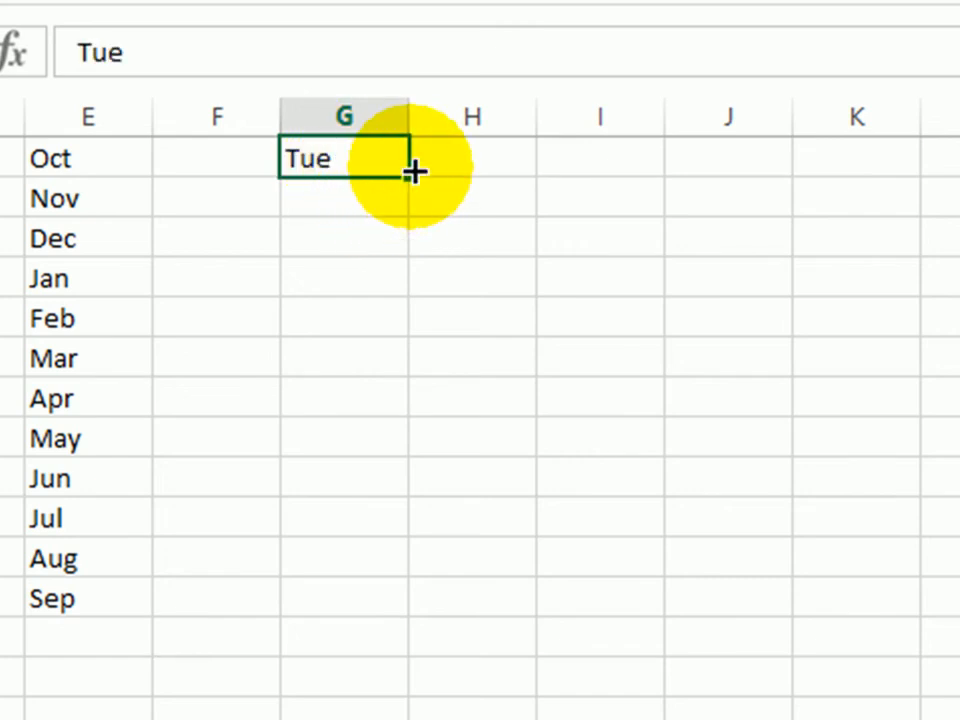
left_click_drag(410, 176, 414, 452)
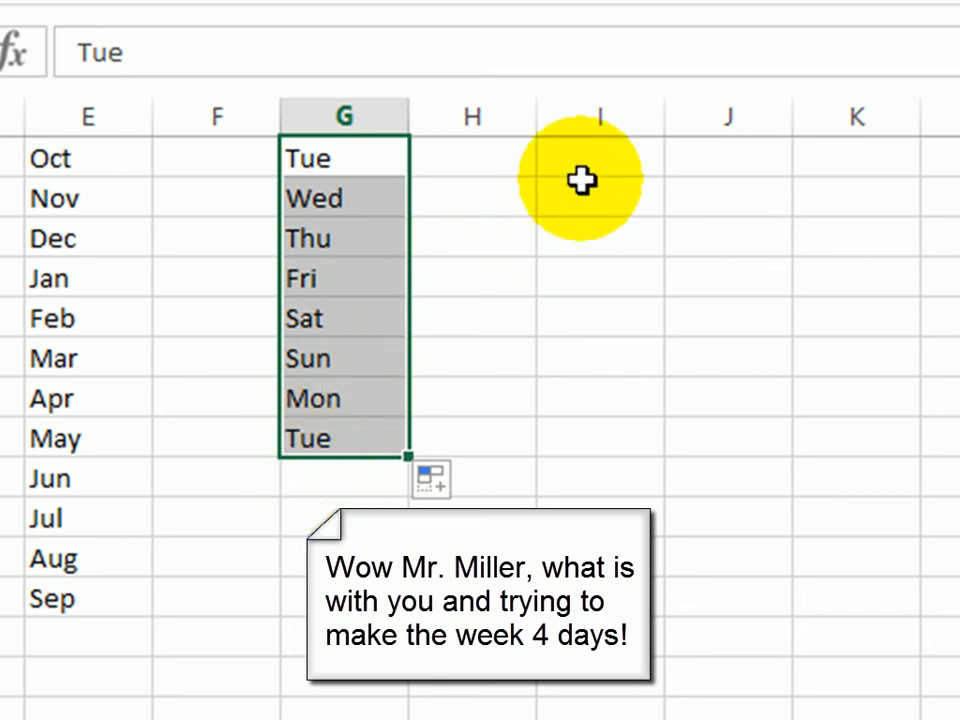
Enter Qtr 1 in I1 and AutoFill the quarters down to Qtr 4 in I4.
left_click(606, 157)
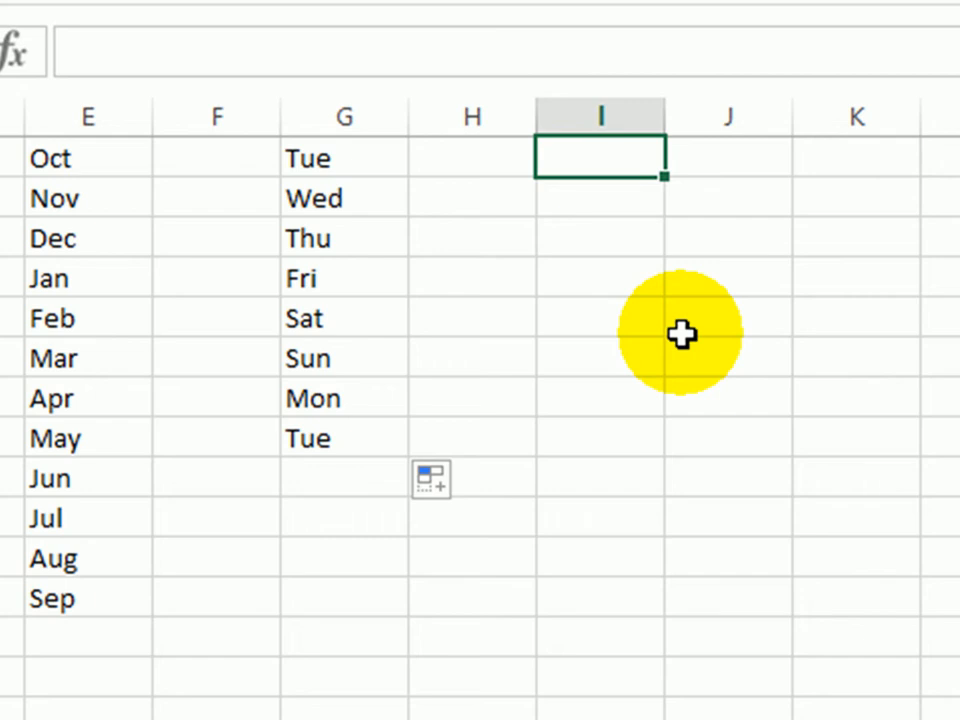
type("Qtr 1")
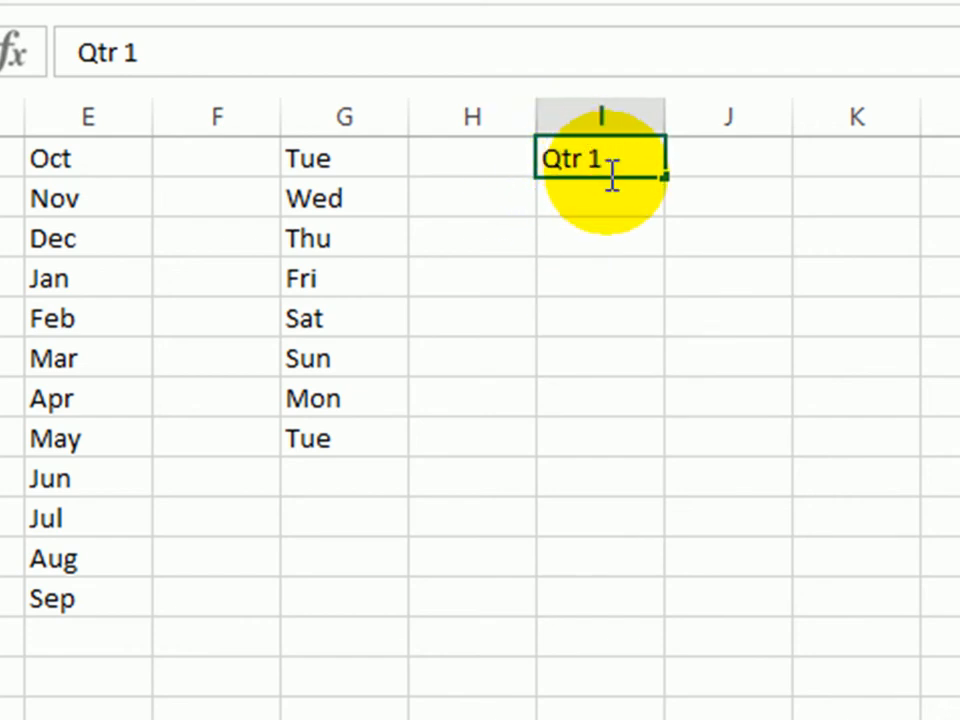
left_click_drag(666, 179, 669, 289)
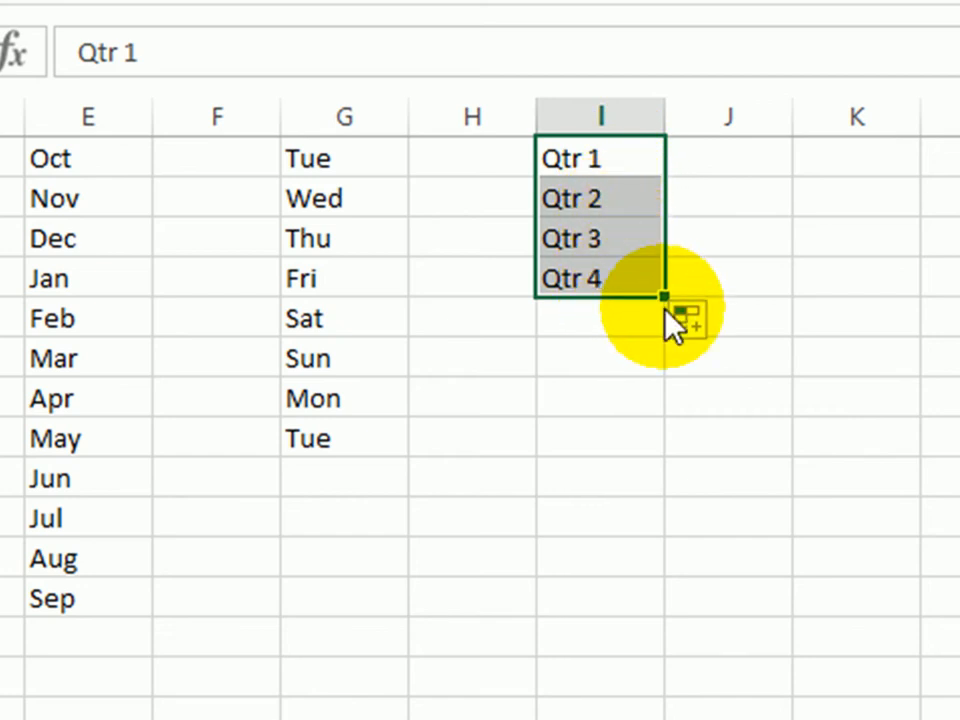
Enter 1 in K1 and AutoFill that single value down to K5.
left_click(864, 170)
type("1")
left_click_drag(921, 178, 911, 356)
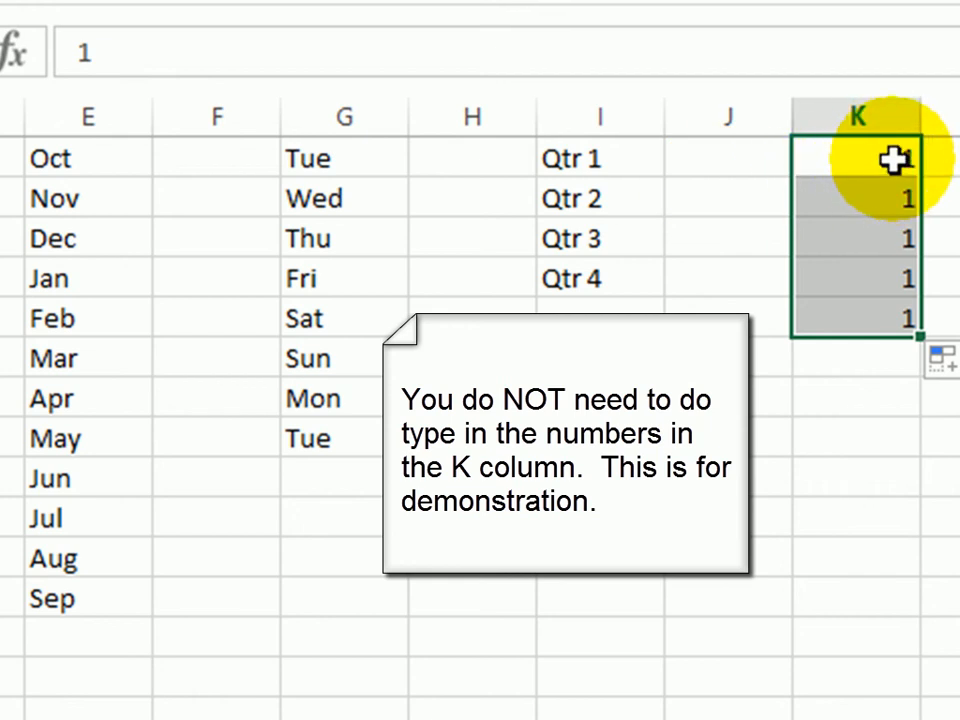
Change K2 to 2 and AutoFill the number series from K1:K2 down to 10 in K10.
left_click(859, 200)
double_click(859, 200)
key("BackSpace")
type("2")
left_click_drag(859, 158, 853, 199)
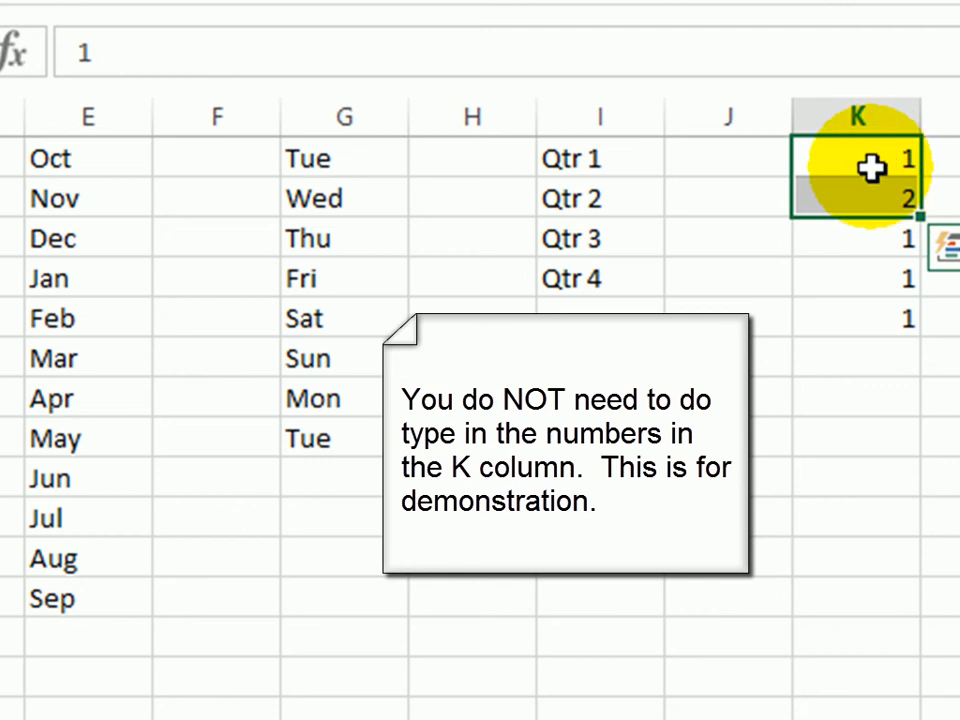
left_click_drag(922, 218, 930, 536)
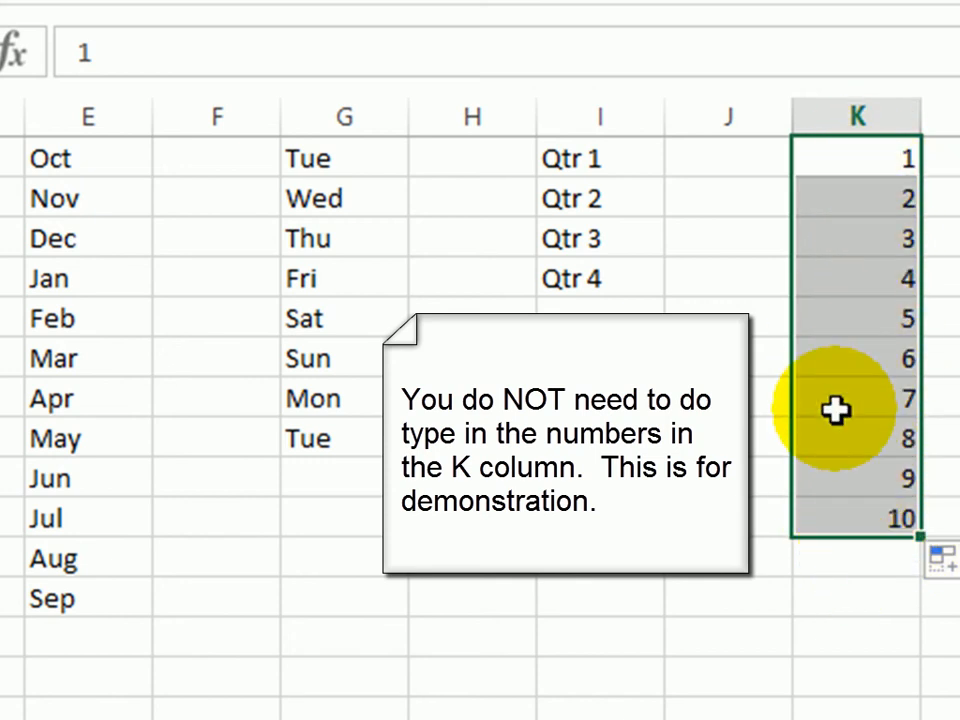
left_click(859, 155)
left_click_drag(859, 155, 855, 191)
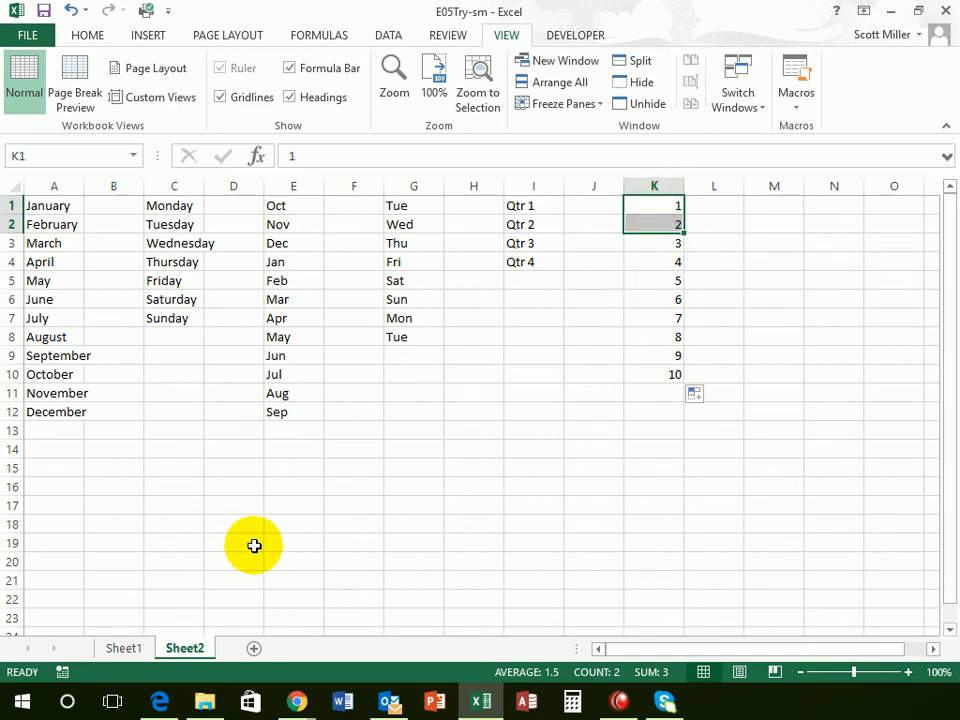
Return to Sheet1 and enter the first two Dry Goods values, 1 in C6 and 2 in C7.
left_click(122, 648)
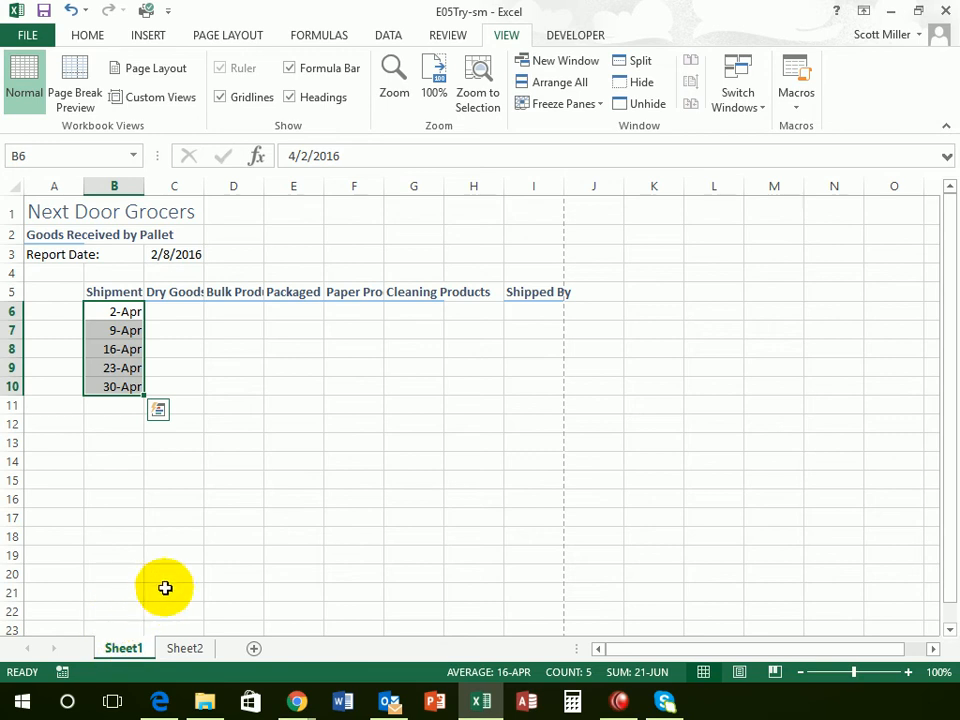
left_click(119, 307)
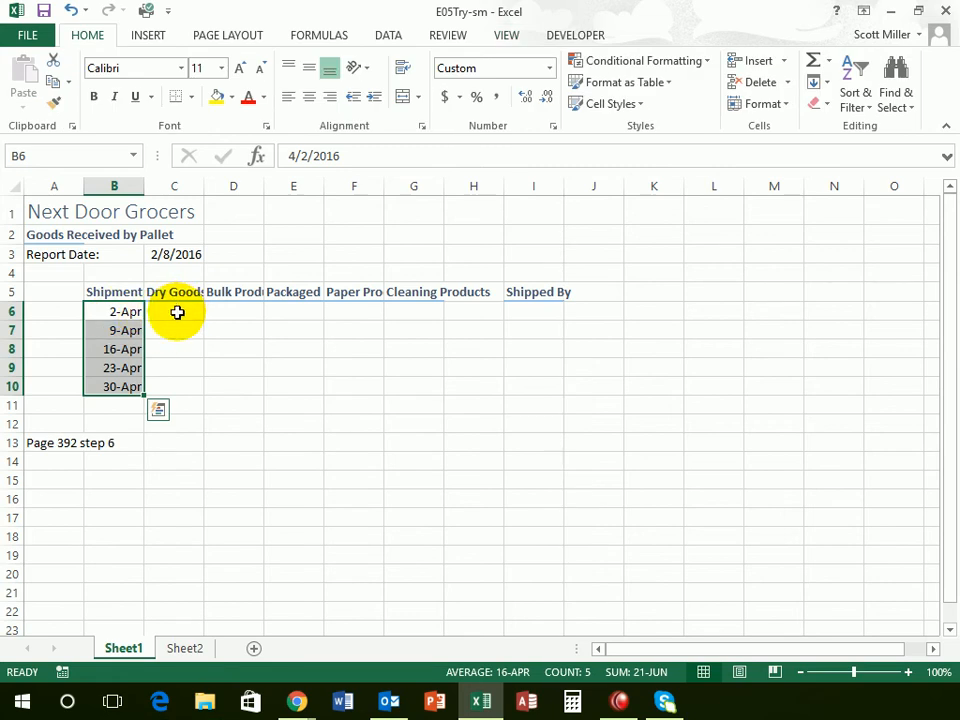
left_click(177, 311)
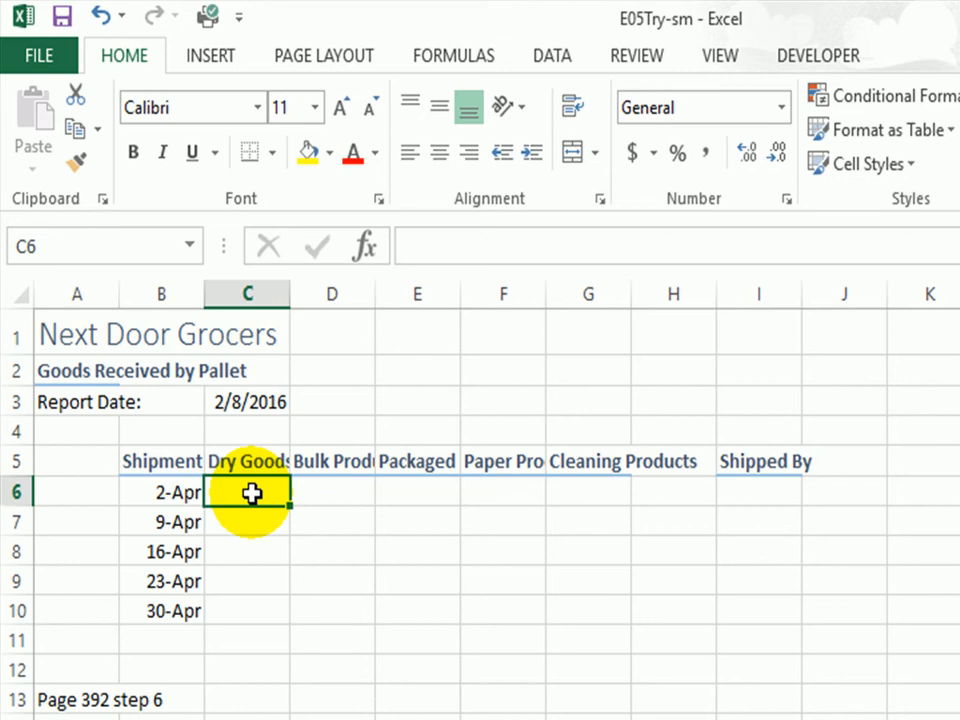
type("1")
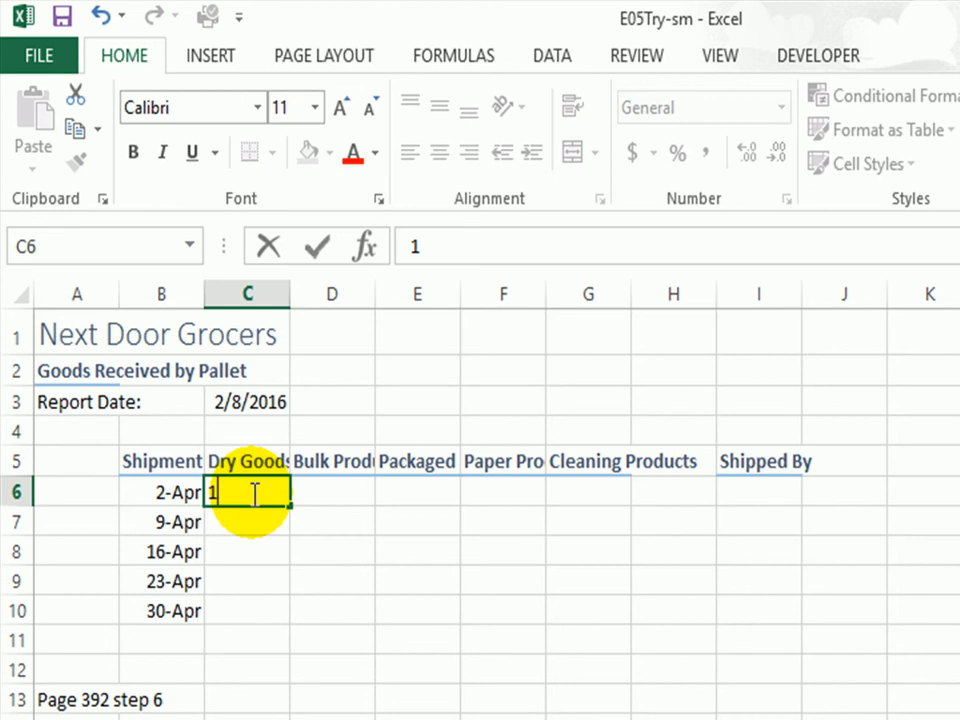
key("Return")
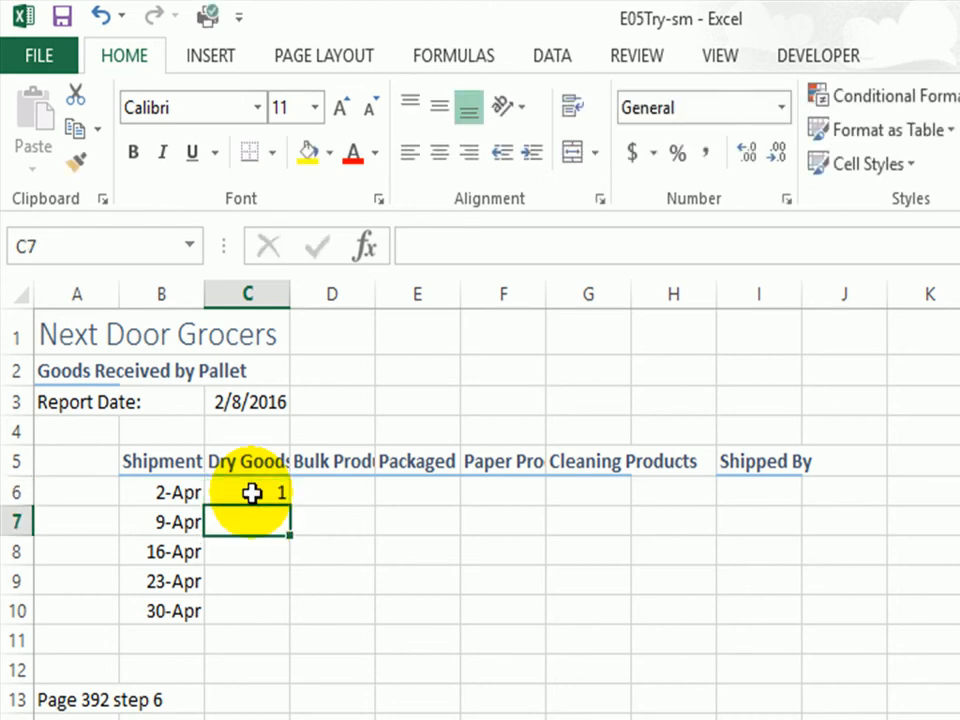
type("2")
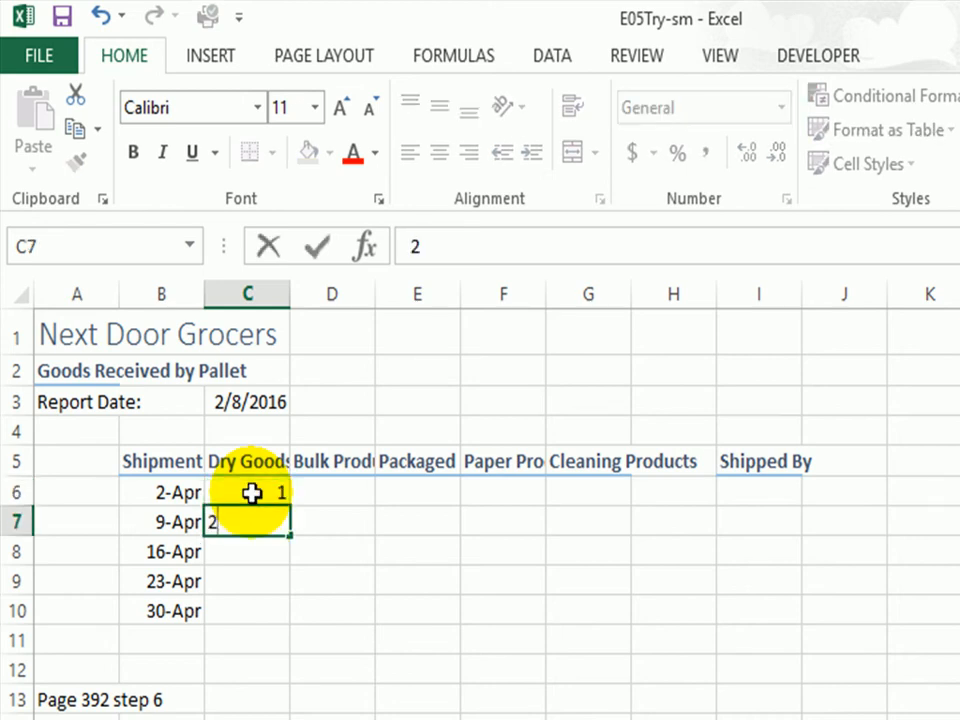
AutoFill the series from C6:C7 down to C10, and extend C6:C10 across the product columns to G10.
left_click_drag(252, 492, 256, 520)
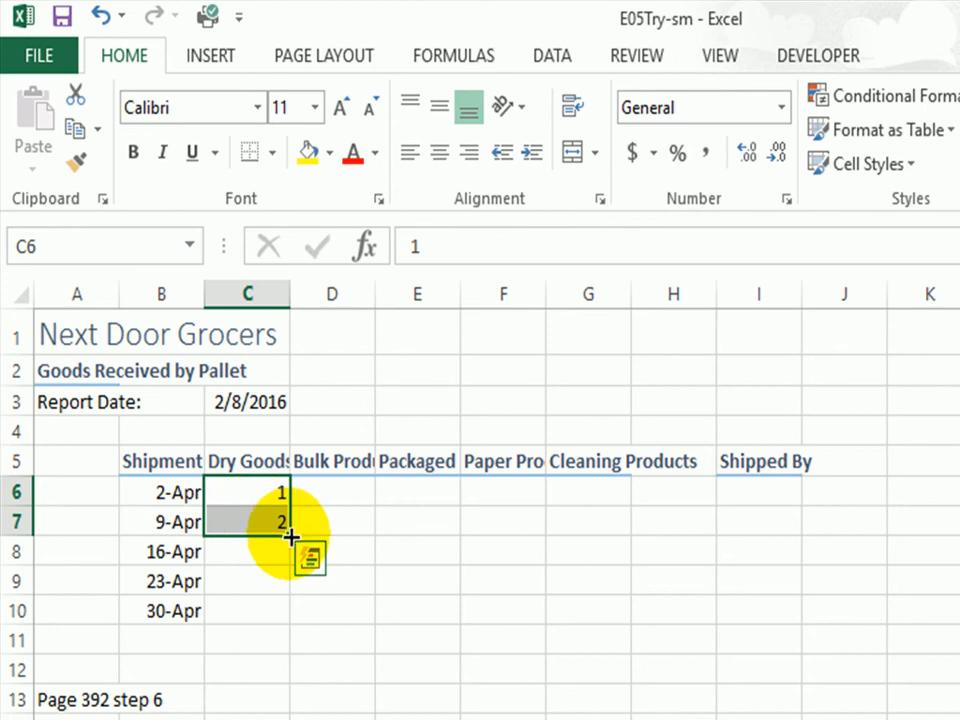
left_click_drag(291, 537, 285, 627)
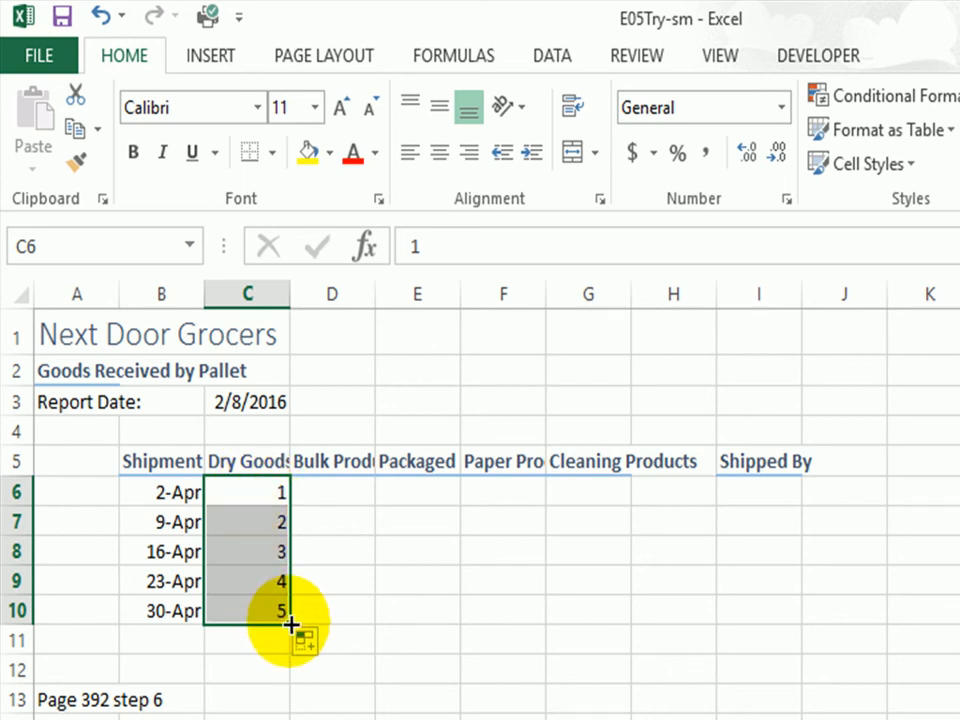
left_click_drag(289, 625, 617, 619)
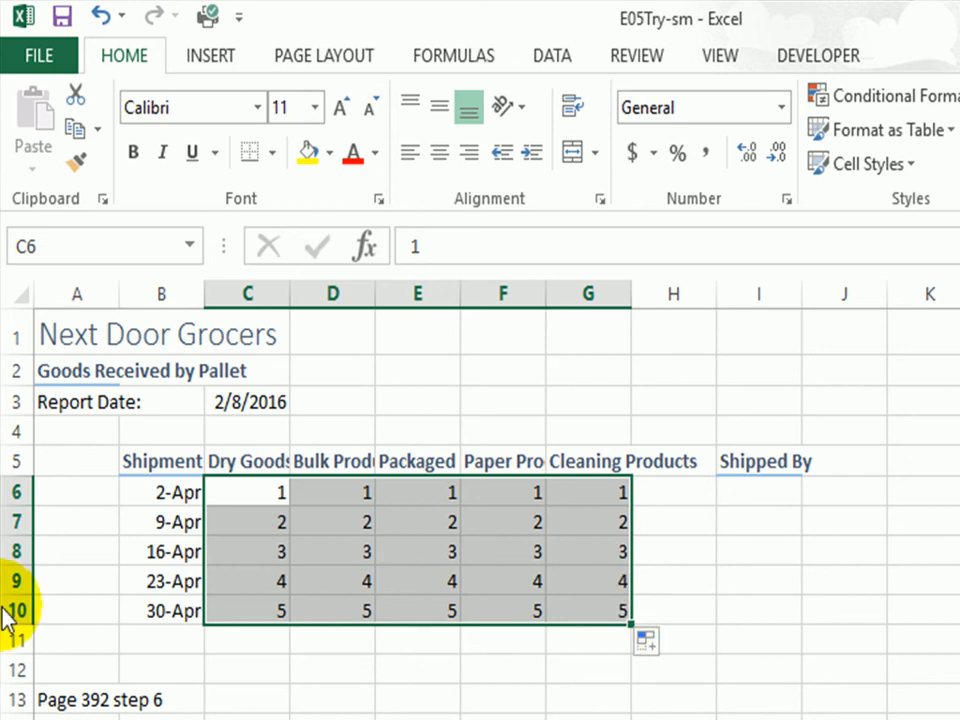
Enter the first three shippers' full names in I6, I7 and I8 under Shipped By, following the displayed list.
left_click(759, 491)
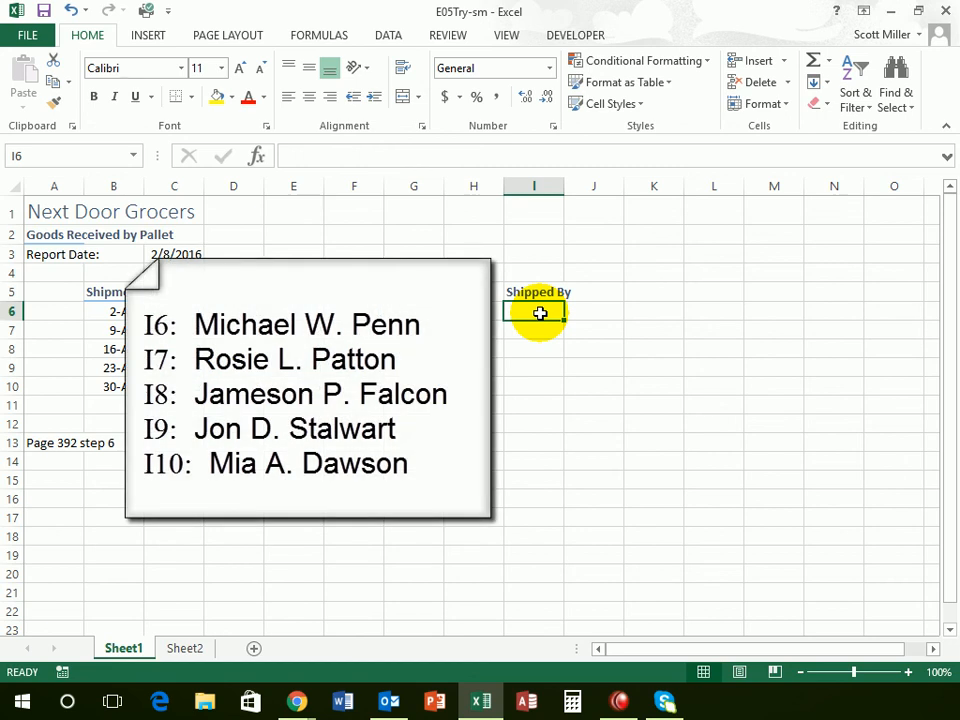
type("Michael W. Penn")
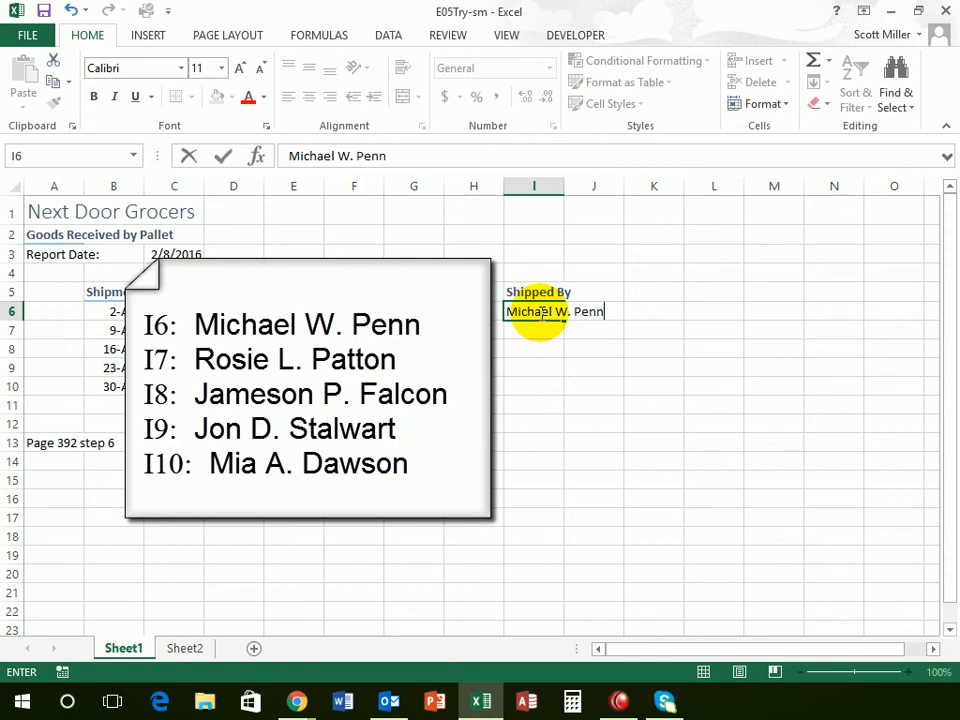
key("Return")
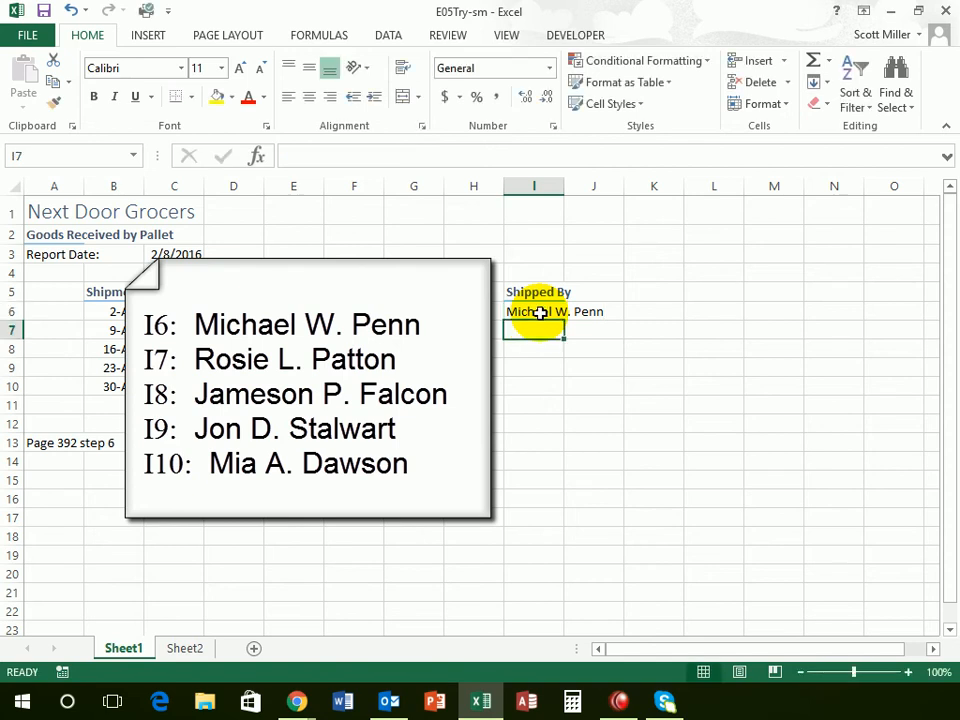
type("Ro")
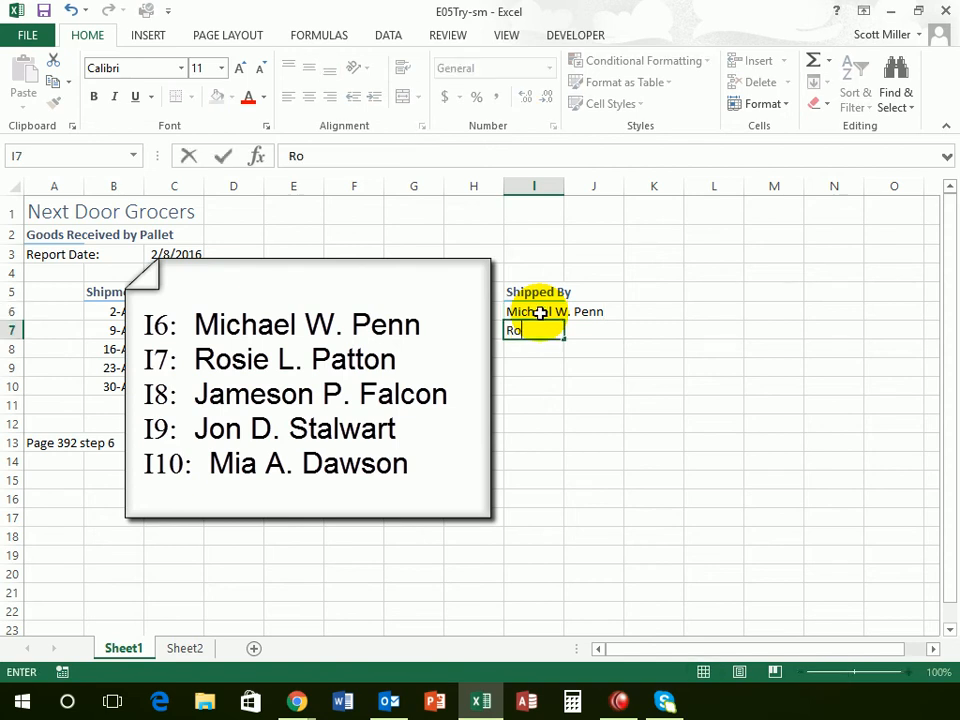
type("sie L. Patton")
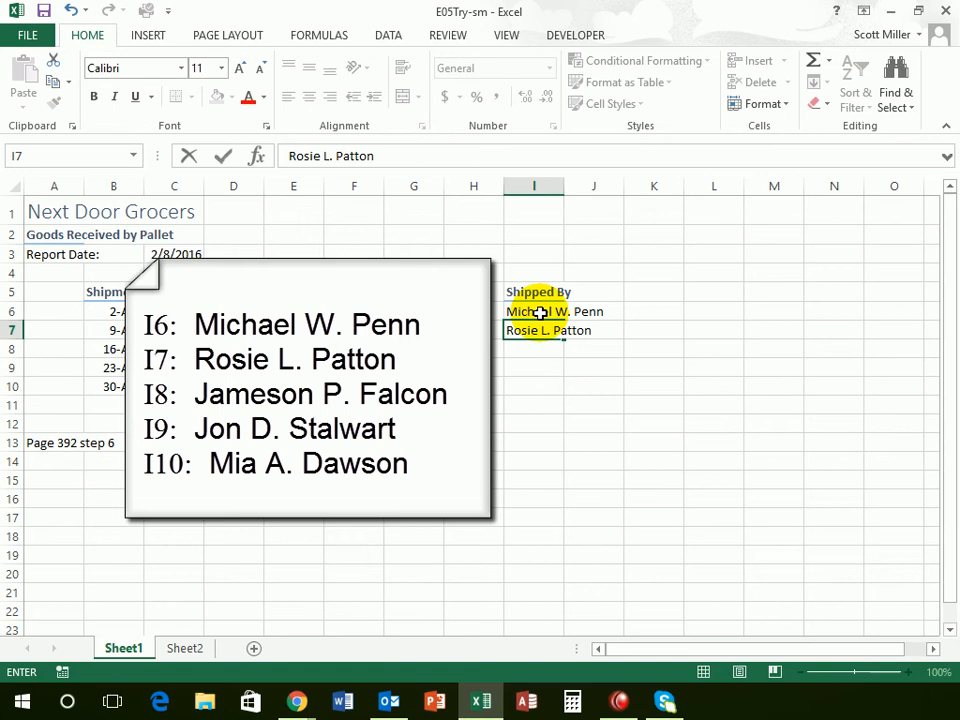
key("Return")
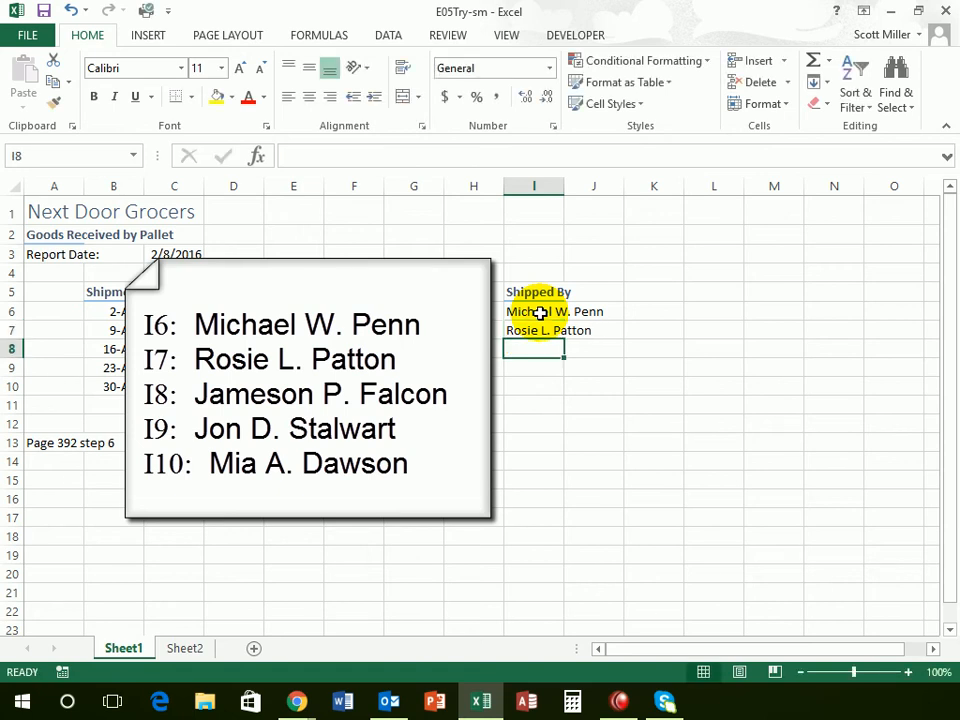
type("J")
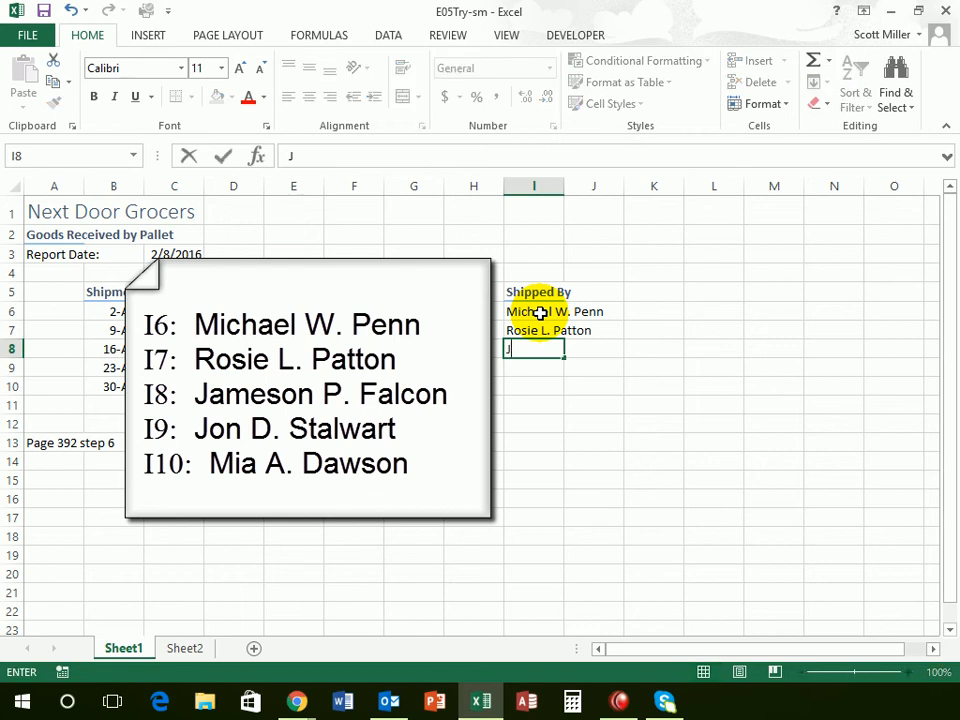
type("ameson P. Falcon")
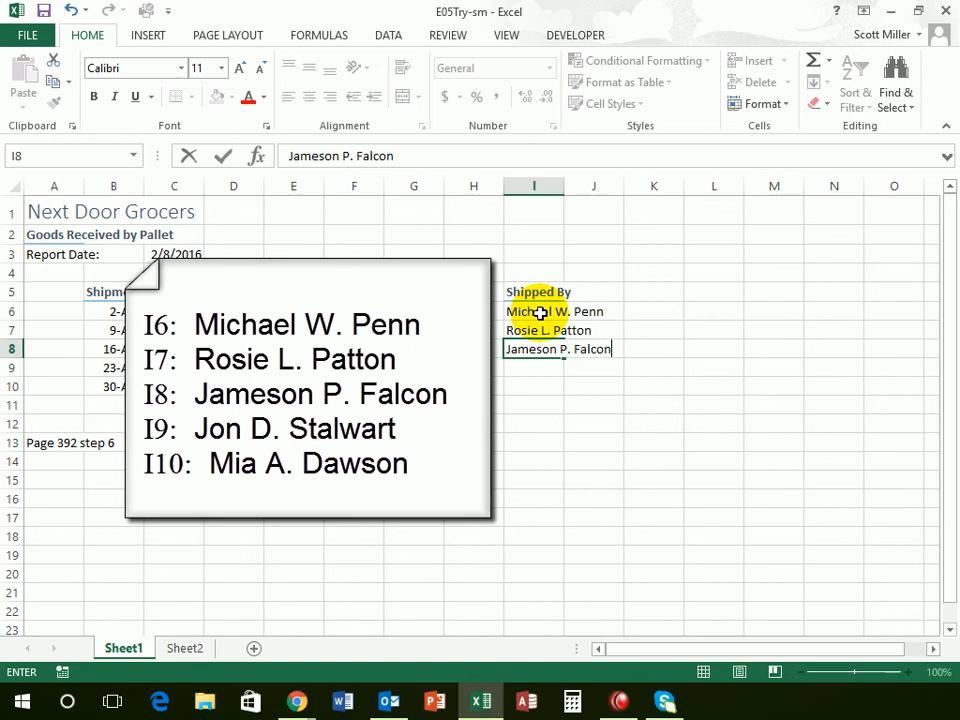
key("Return")
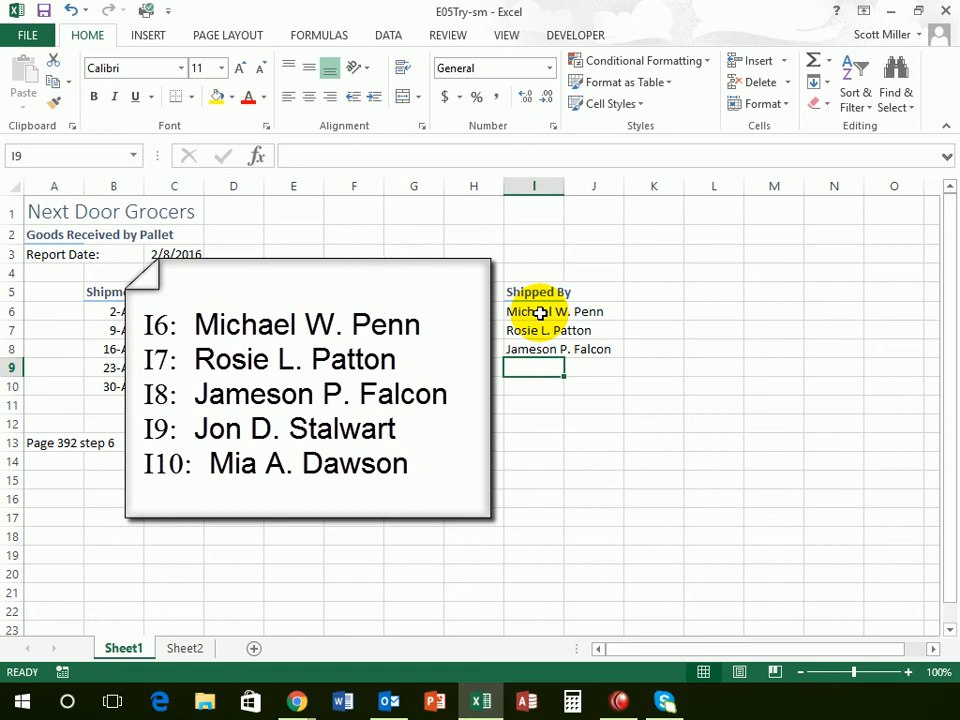
Enter the remaining two shippers' full names in I9 and I10 to complete the Shipped By column.
type("Joh")
key("BackSpace")
type("n D. ")
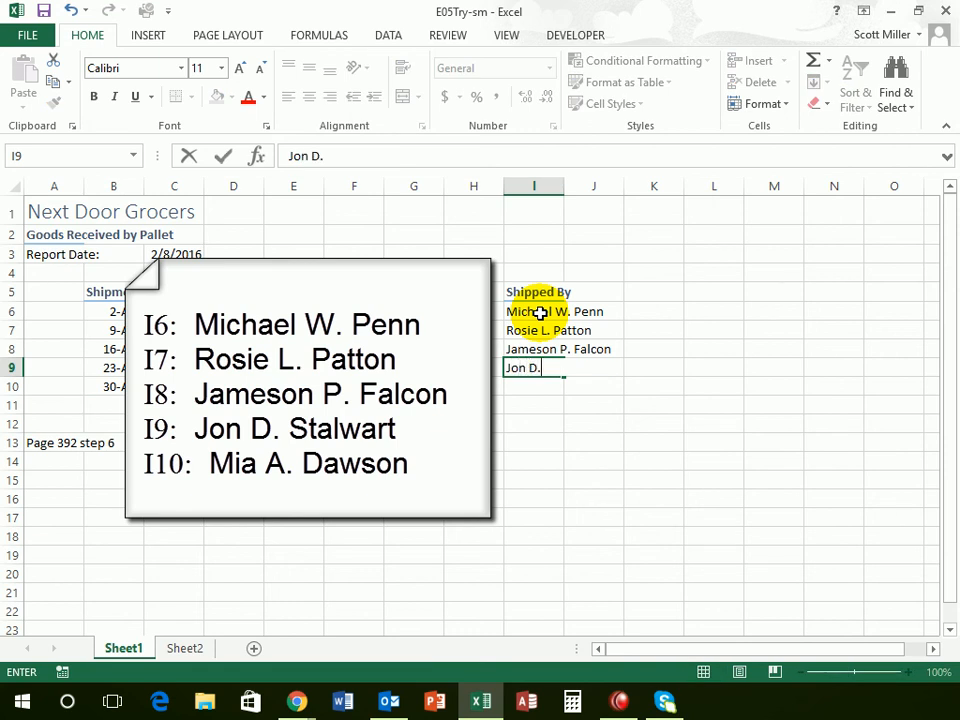
type("Stalwart")
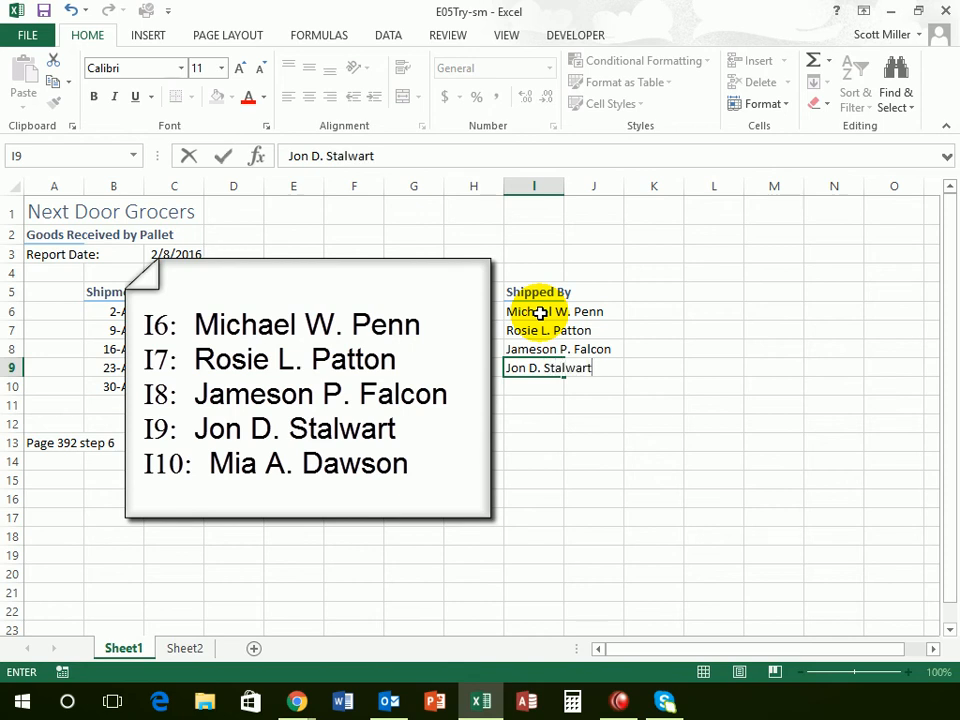
key("Return")
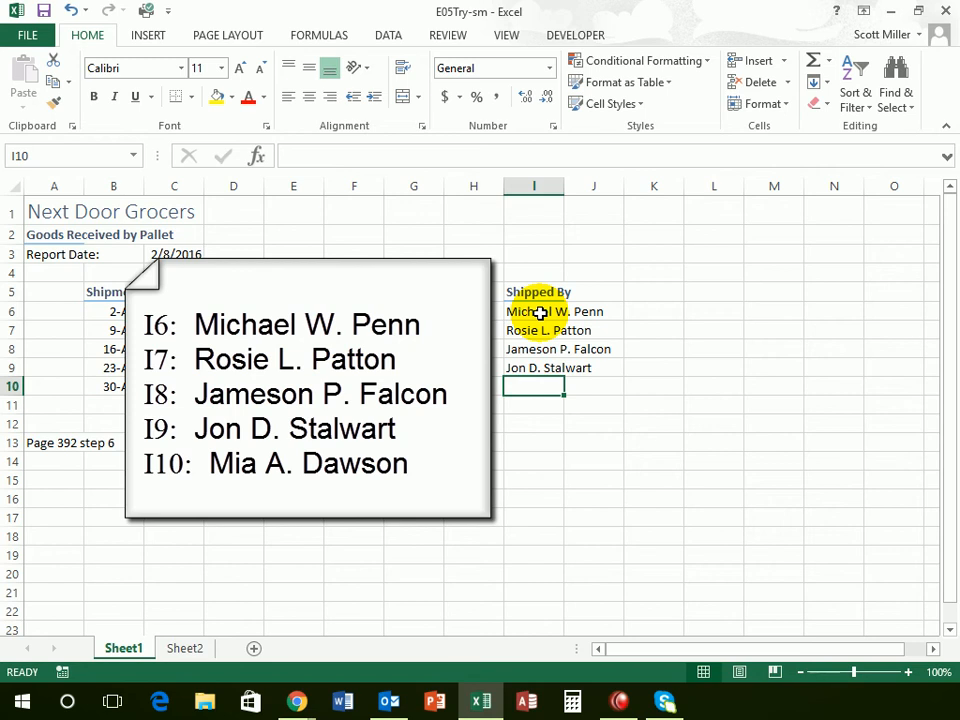
type("Mia")
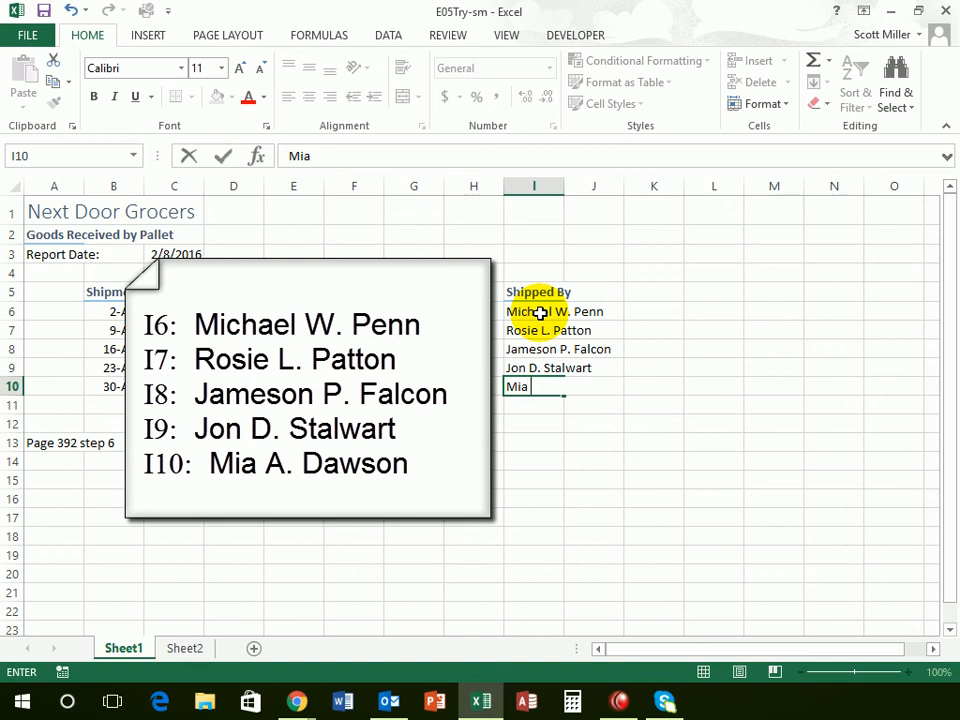
type(" A. S")
key("BackSpace")
type("Dawson")
key("Return")
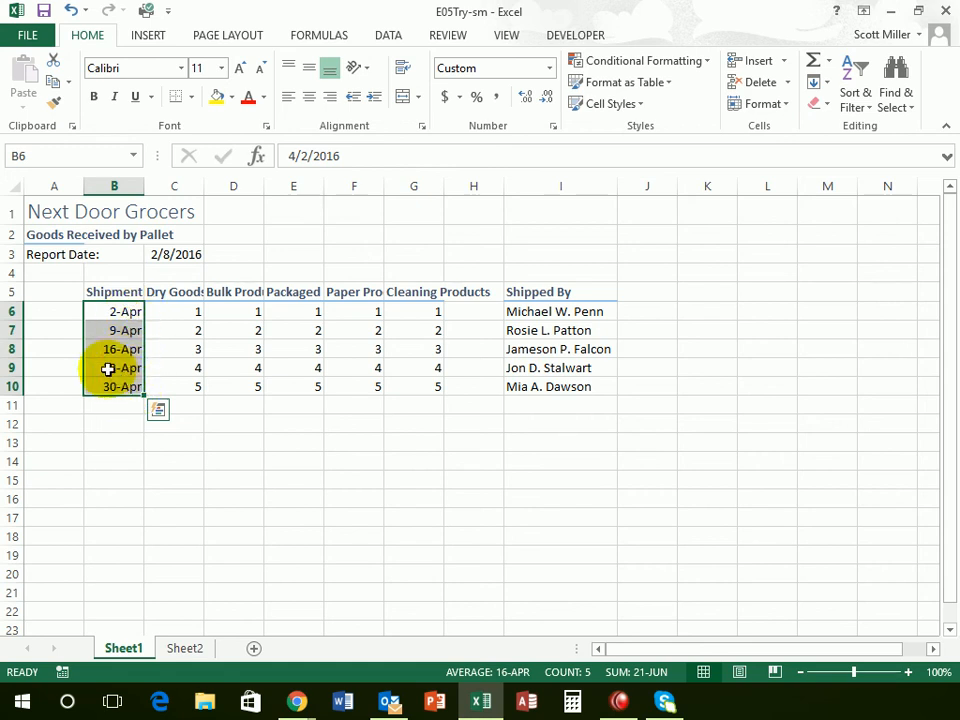
Left-align the shipment dates in B6:B10 and center the pallet quantities in C6:G10.
left_click(288, 104)
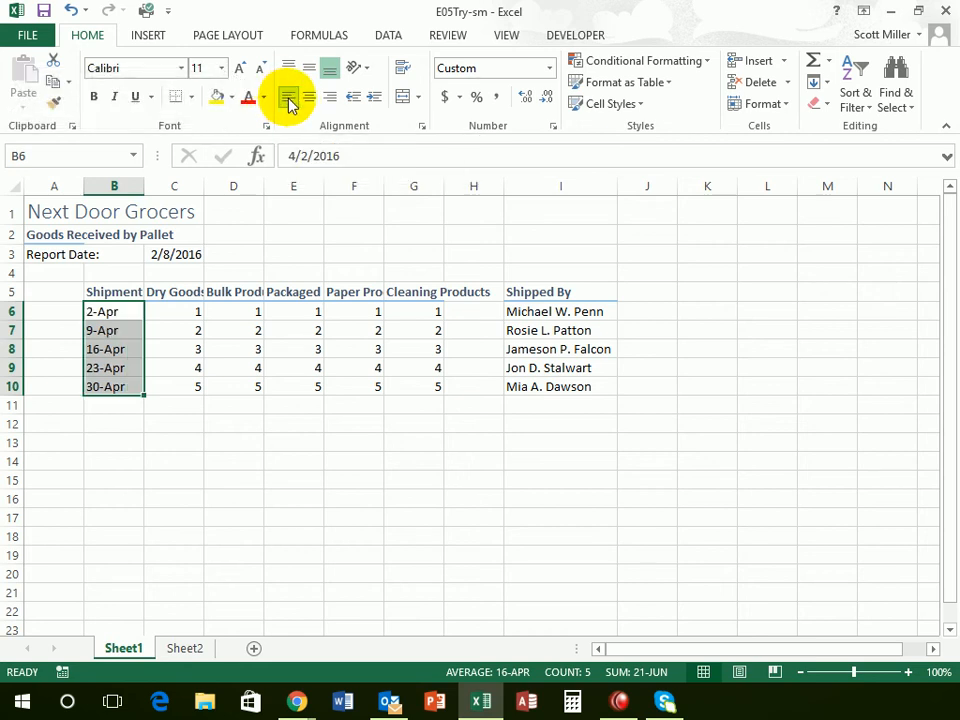
left_click_drag(167, 317, 417, 386)
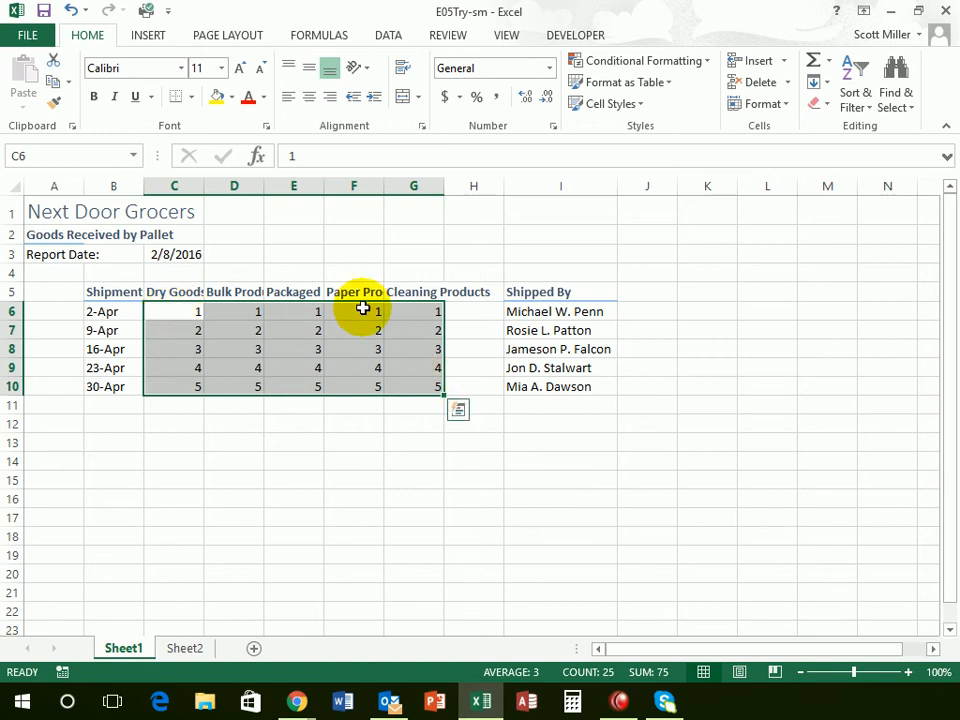
left_click(308, 98)
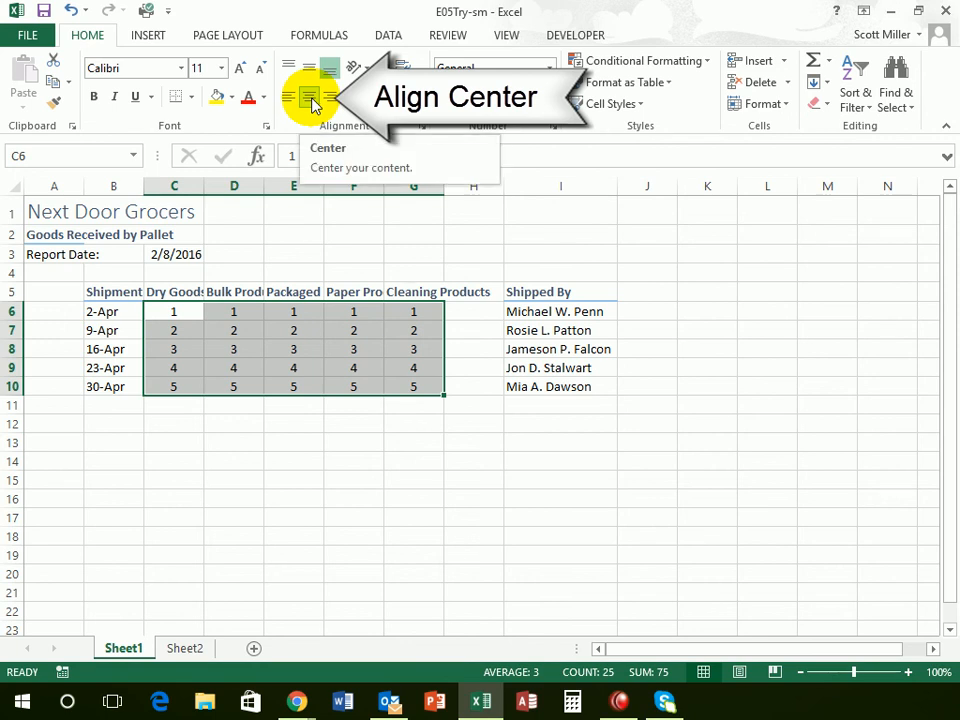
Merge and center the Next Door Grocers title across A1:I1.
left_click(51, 211)
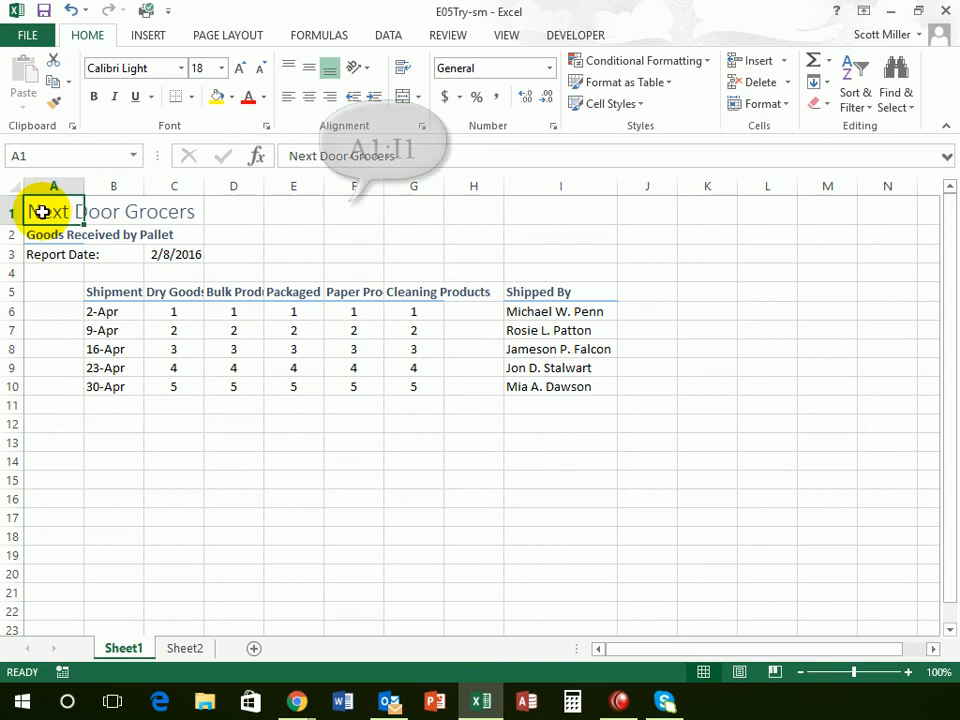
left_click_drag(53, 210, 558, 196)
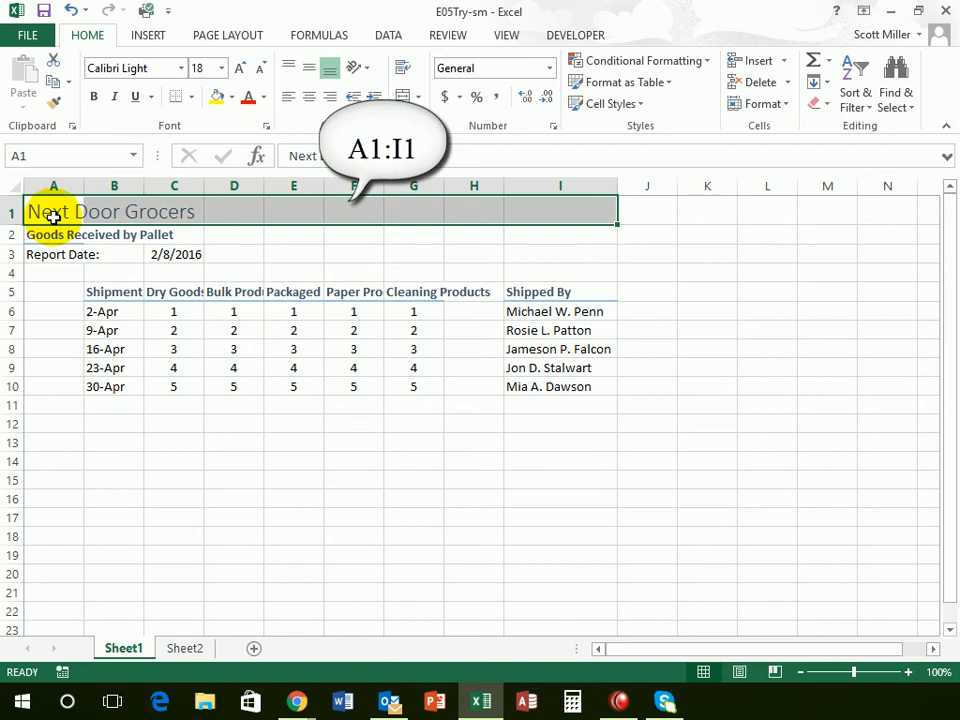
left_click(405, 100)
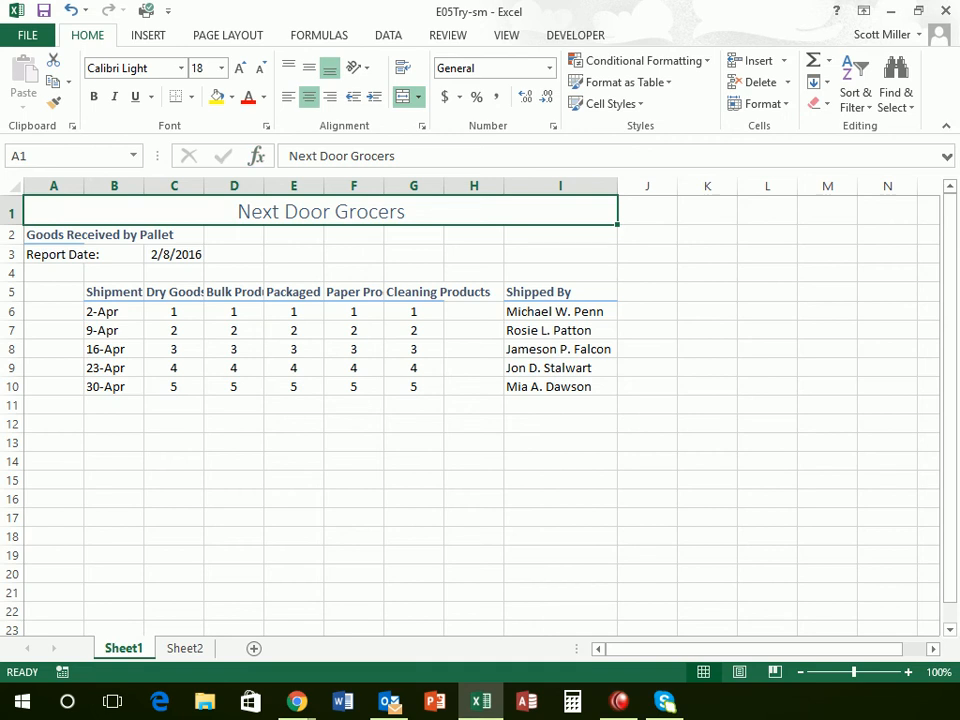
key("alt+Tab")
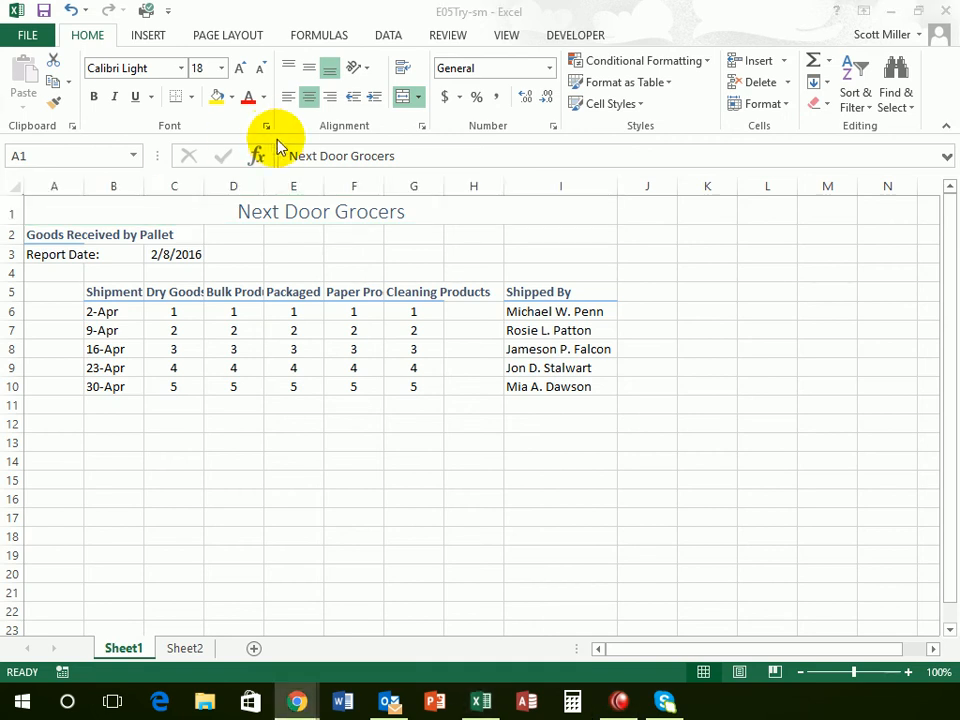
left_click(151, 212)
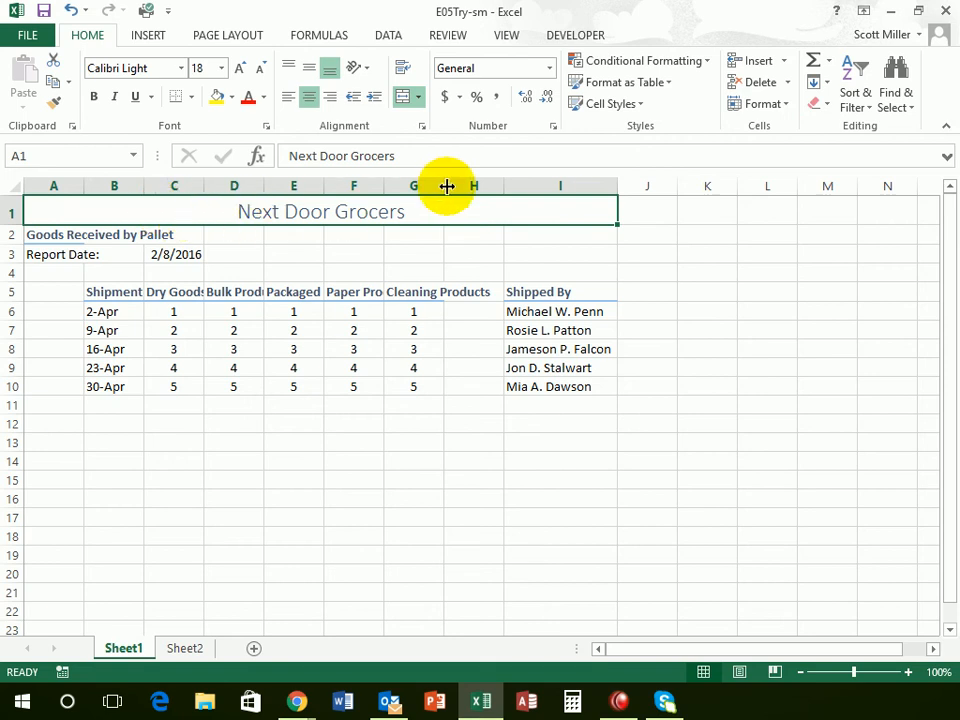
Apply the Accent5 cell style to the merged title and increase its font size to 20.
left_click(627, 106)
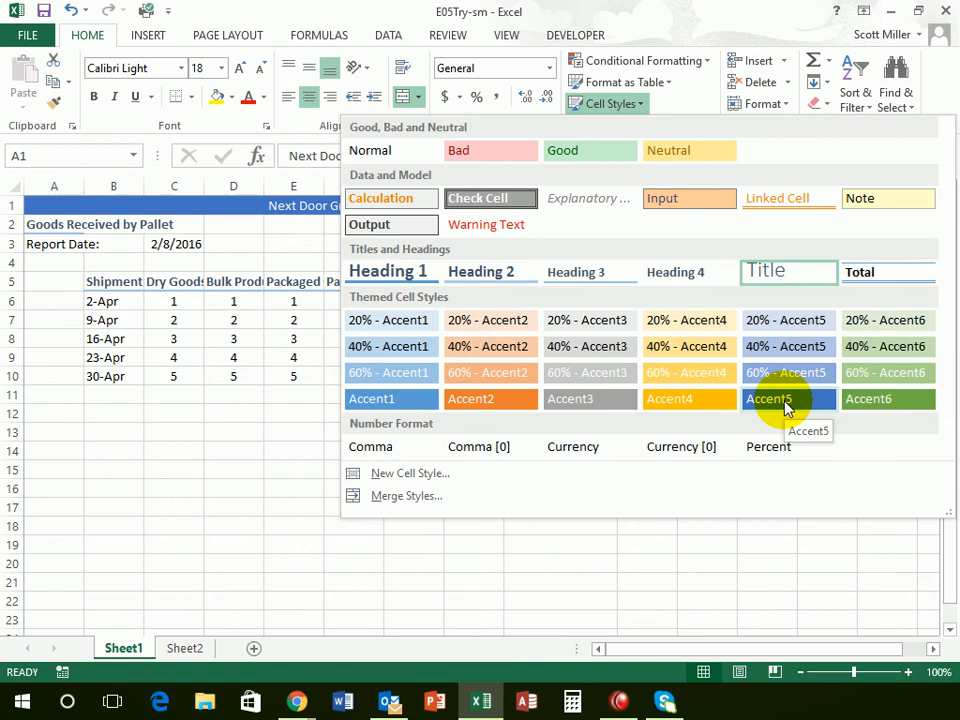
left_click(785, 405)
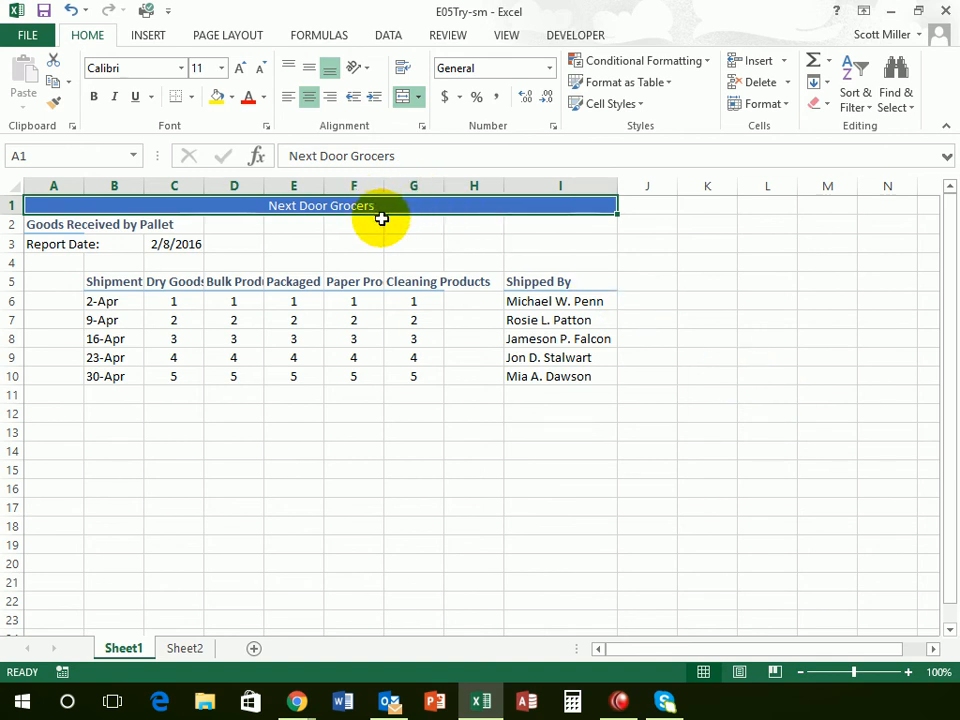
left_click(241, 70)
left_click(241, 70)
left_click(241, 70)
left_click(241, 70)
left_click(241, 70)
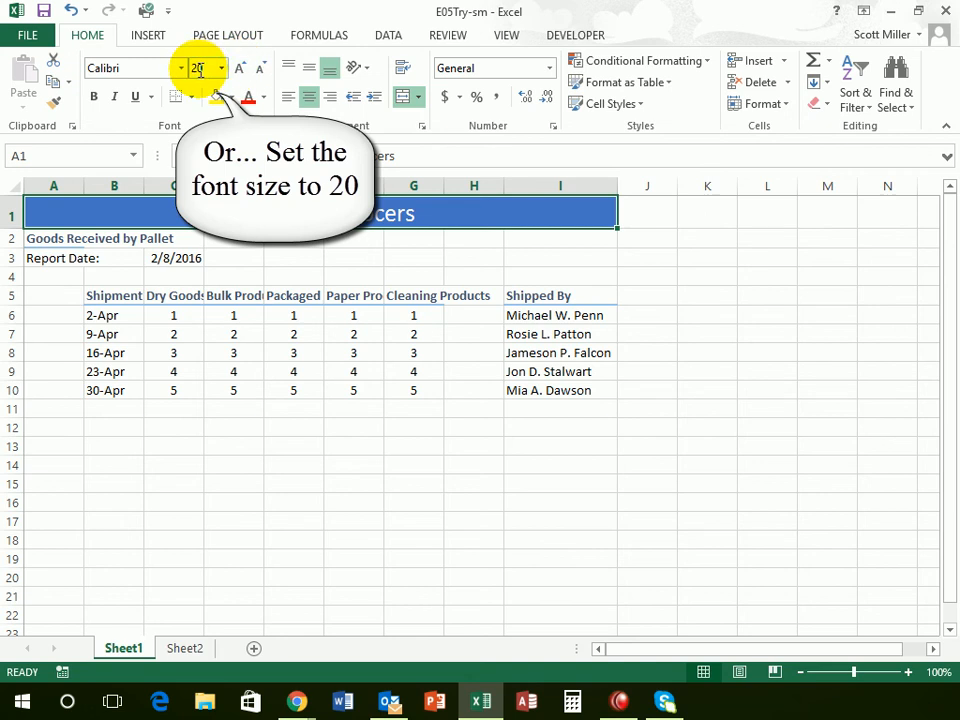
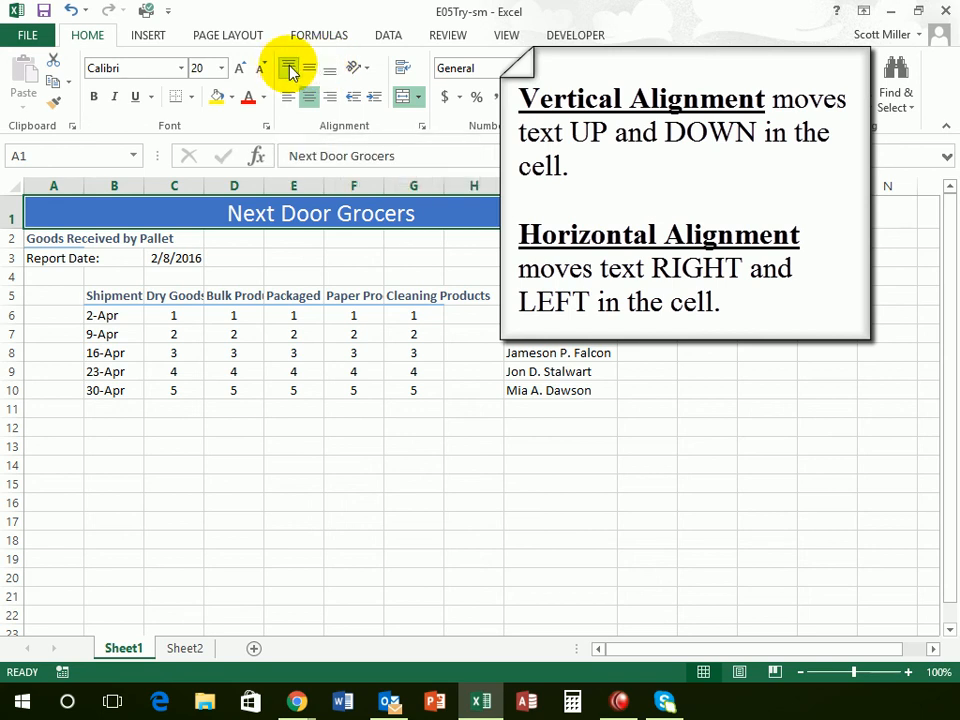
Make row 1 nearly twice as tall and set the title's vertical alignment to Middle Align.
left_click(310, 72)
left_click(333, 70)
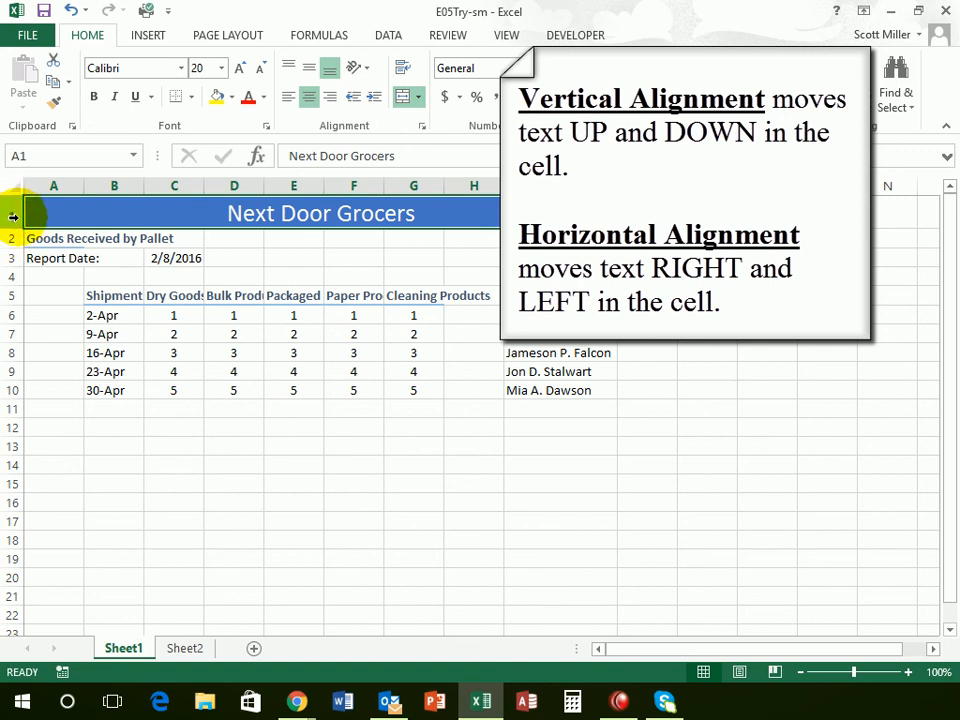
left_click_drag(16, 228, 16, 254)
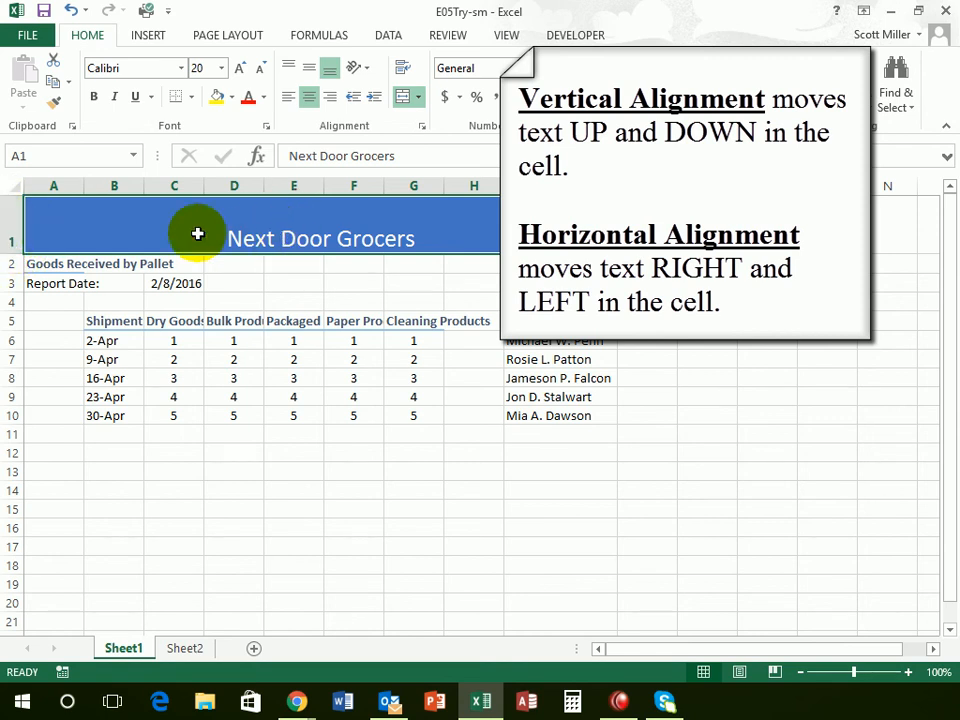
left_click(289, 69)
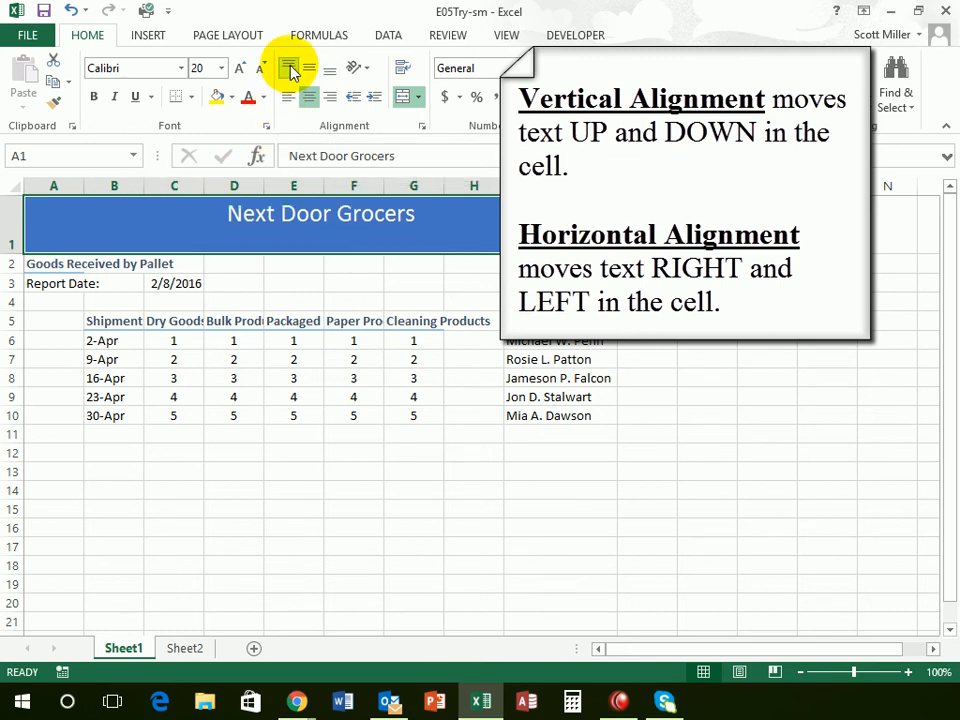
left_click(313, 70)
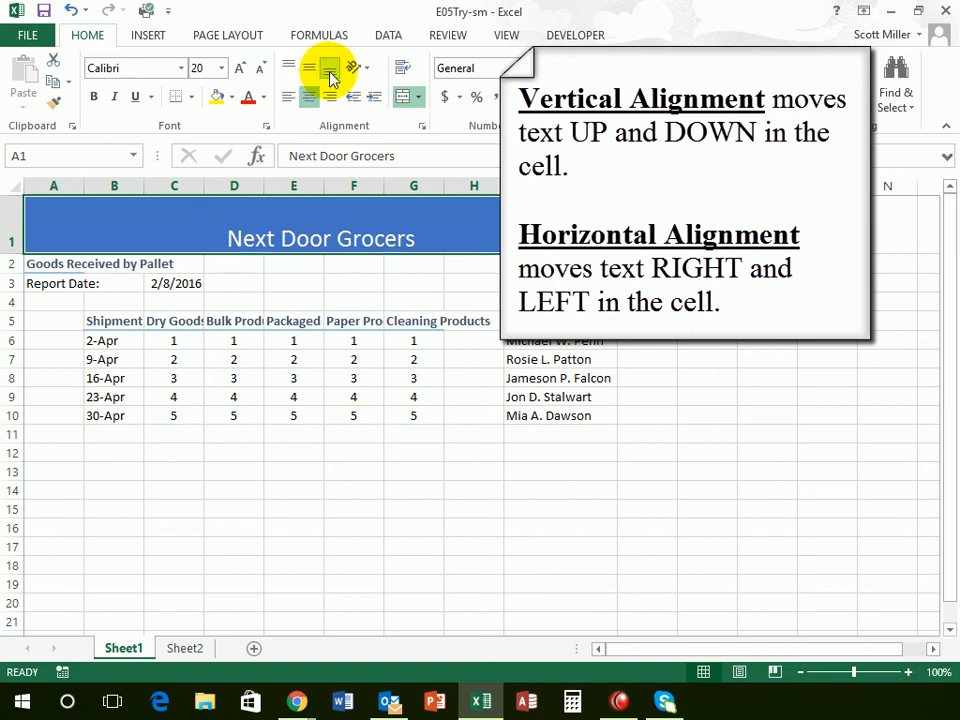
left_click(330, 76)
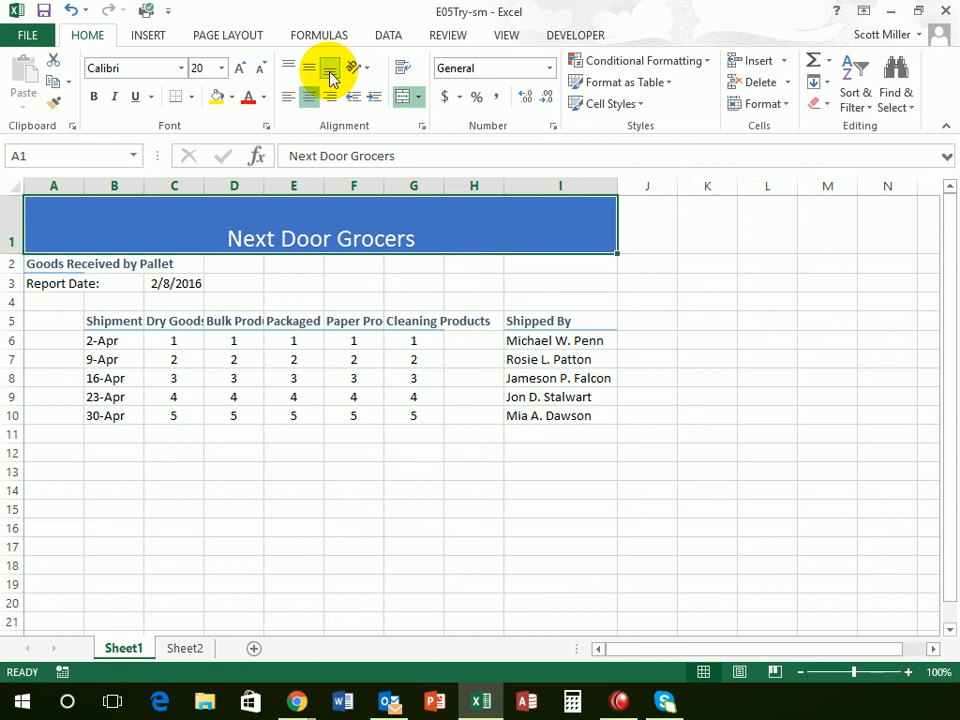
left_click(312, 70)
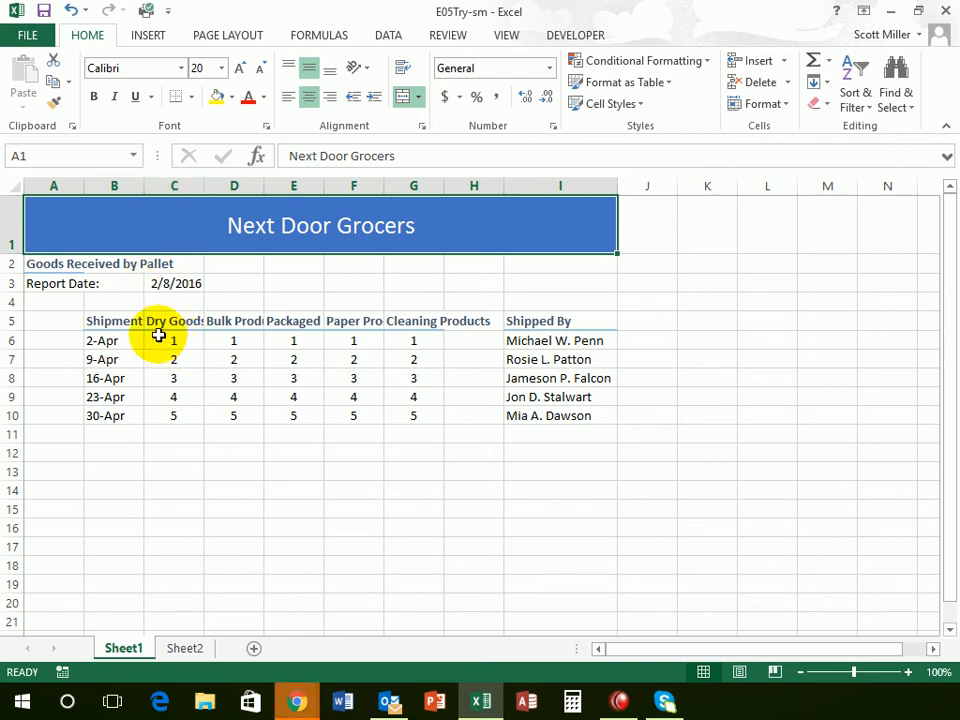
Wrap the text of the column headings in B5:G5.
left_click(108, 321)
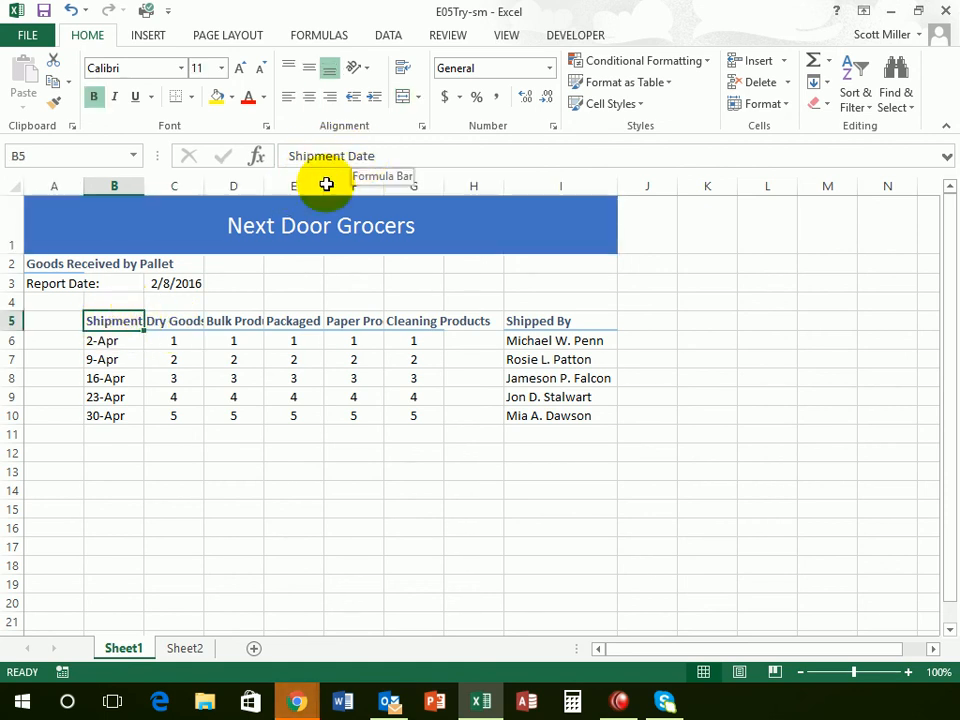
left_click(171, 325)
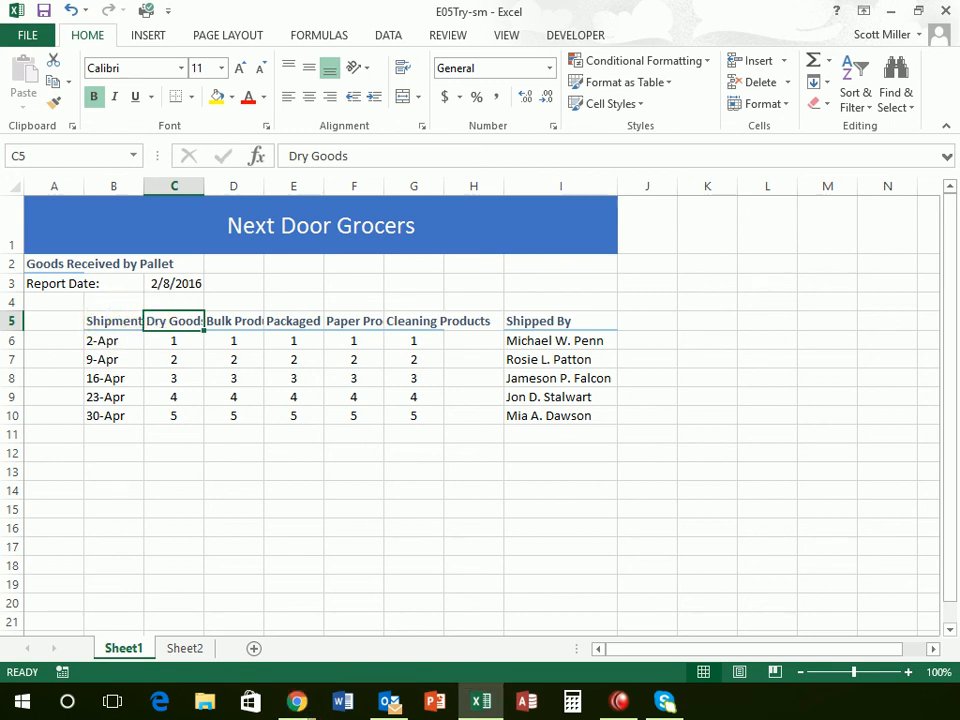
left_click(110, 321)
left_click_drag(108, 321, 417, 321)
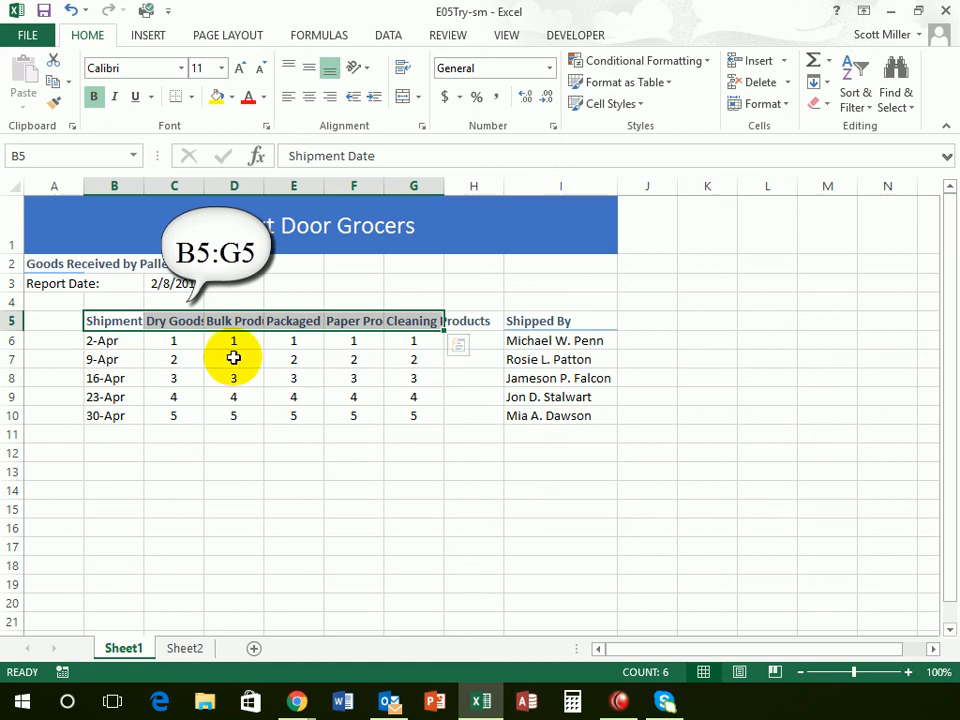
left_click(403, 70)
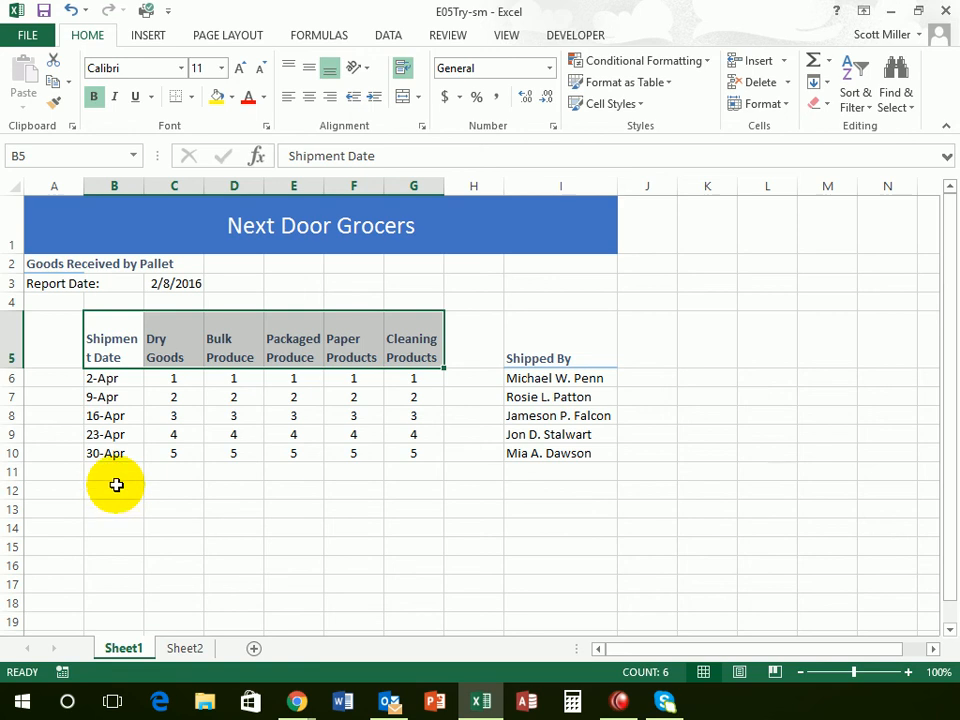
Widen column B and AutoFit it so the word Shipment in B5 stays on one line.
left_click(107, 352)
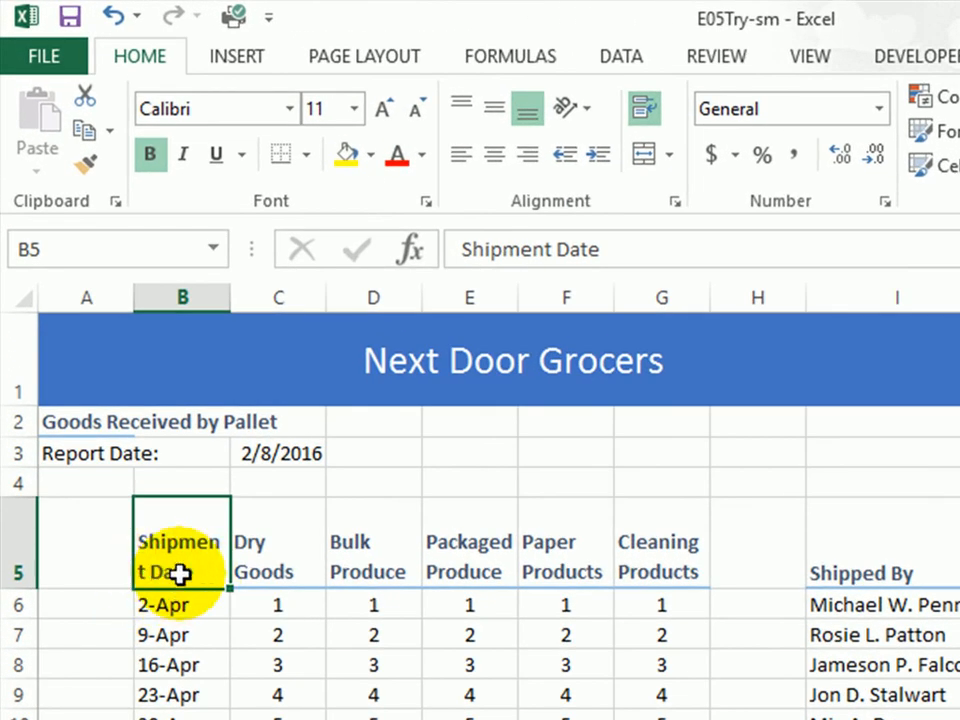
left_click_drag(231, 301, 243, 298)
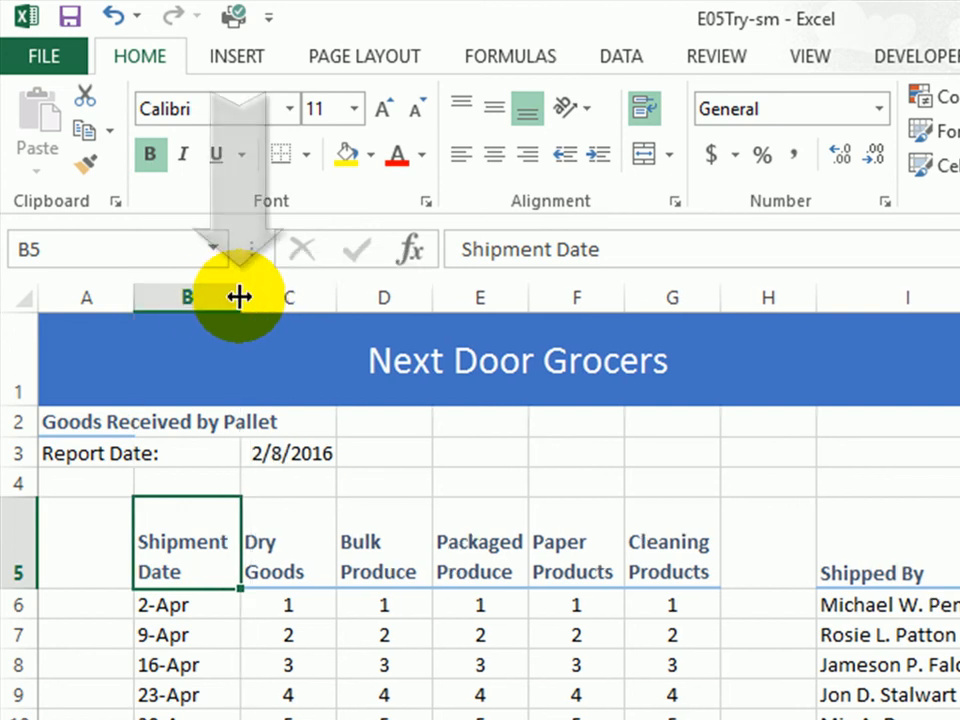
double_click(240, 297)
mouse_move(240, 297)
left_mouse_down()
mouse_move(229, 298)
mouse_move(240, 297)
left_mouse_up()
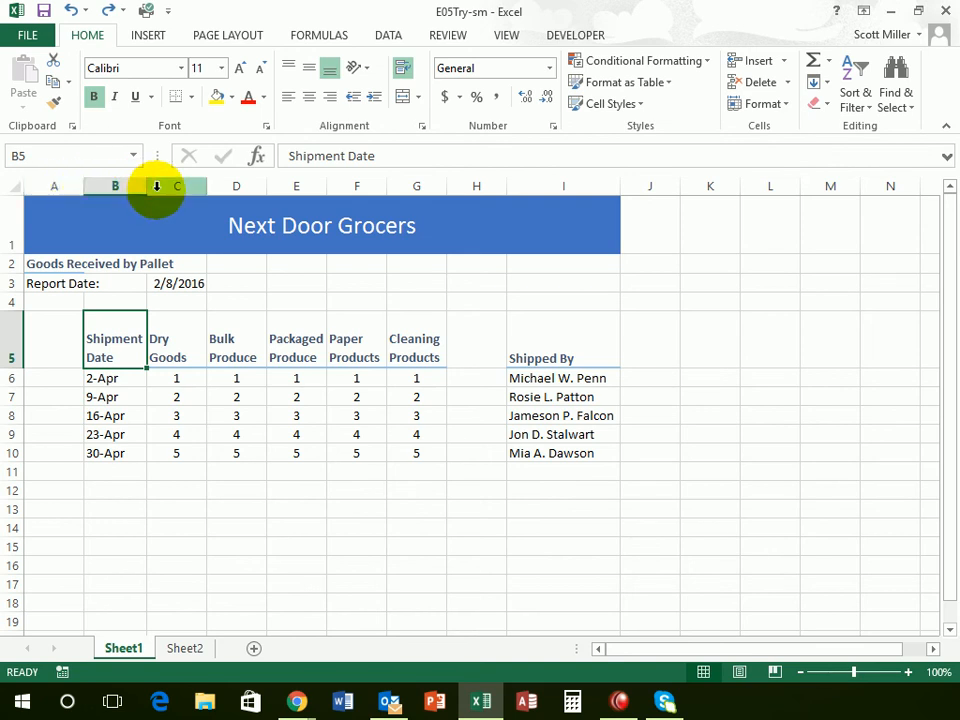
Widen column A to 12.00 (89 pixels).
left_click(66, 185)
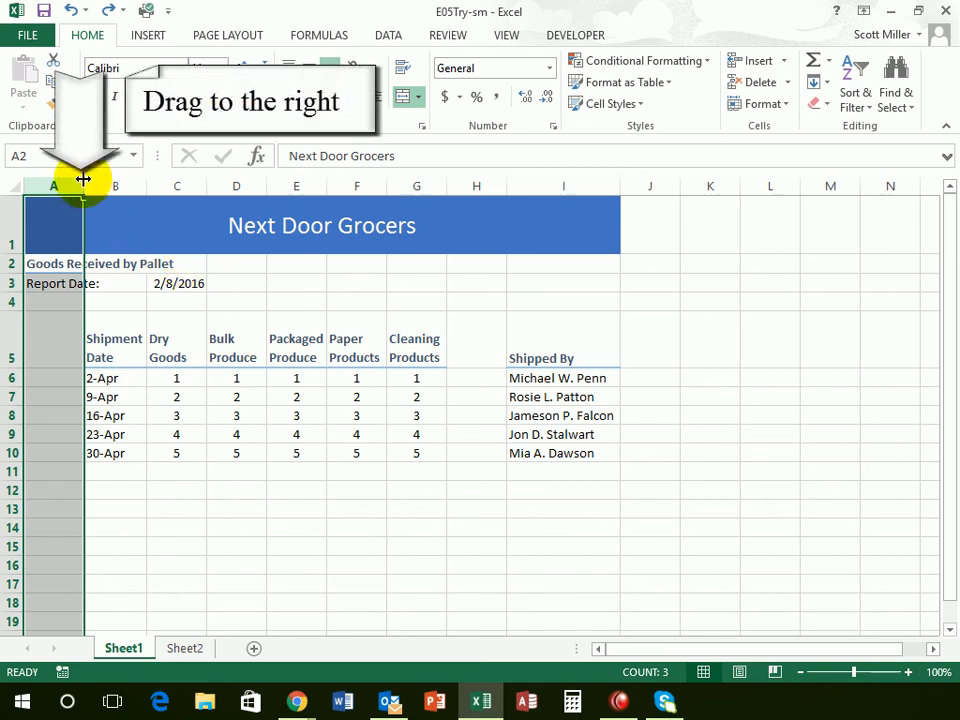
mouse_move(84, 185)
left_mouse_down()
mouse_move(113, 184)
mouse_move(101, 186)
left_mouse_up()
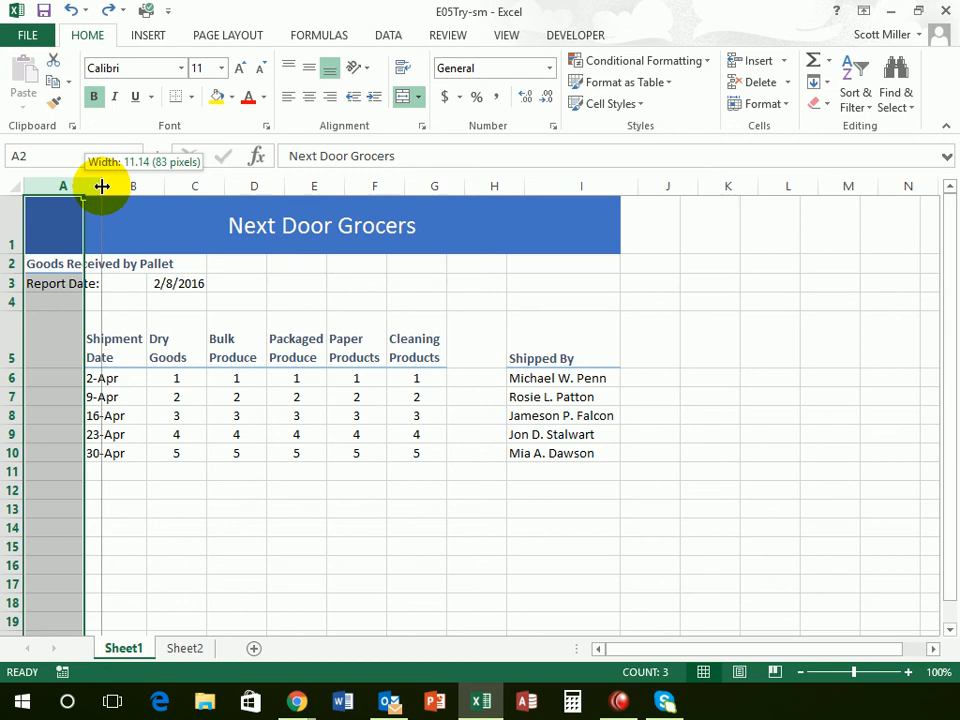
left_click_drag(102, 186, 104, 186)
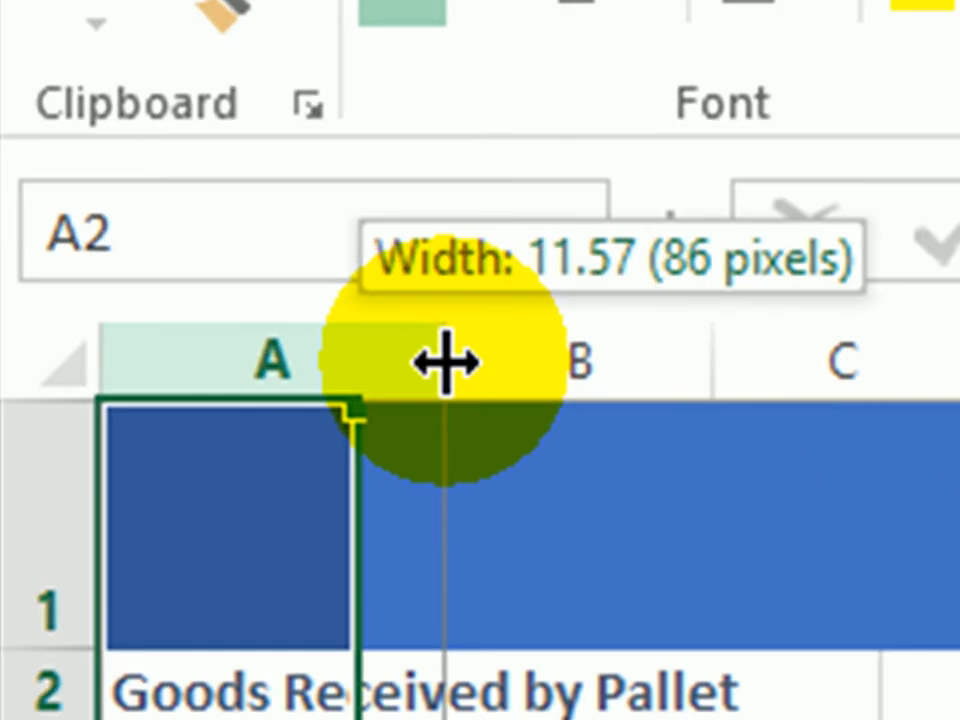
mouse_move(445, 365)
left_mouse_down()
mouse_move(461, 364)
mouse_move(448, 373)
mouse_move(457, 366)
left_mouse_up()
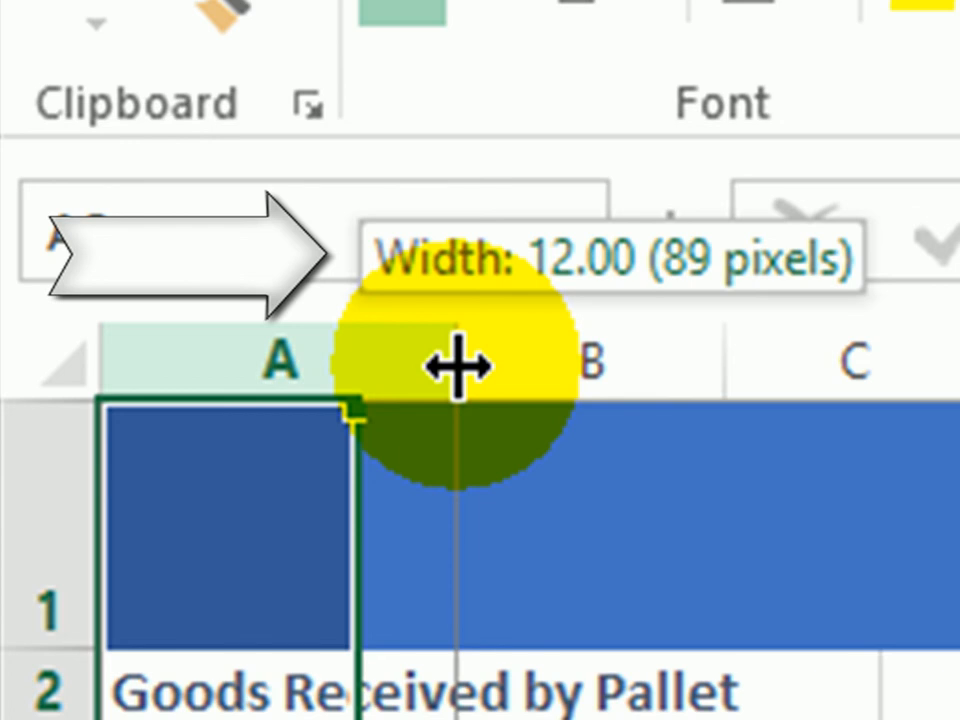
left_click_drag(457, 366, 457, 366)
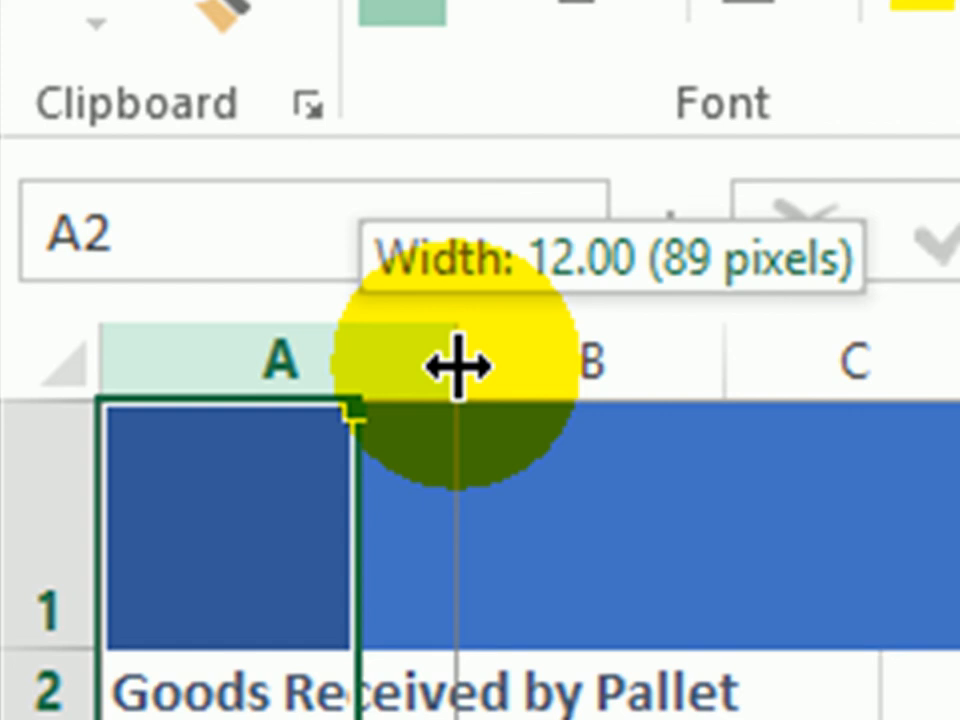
left_click_drag(457, 366, 457, 366)
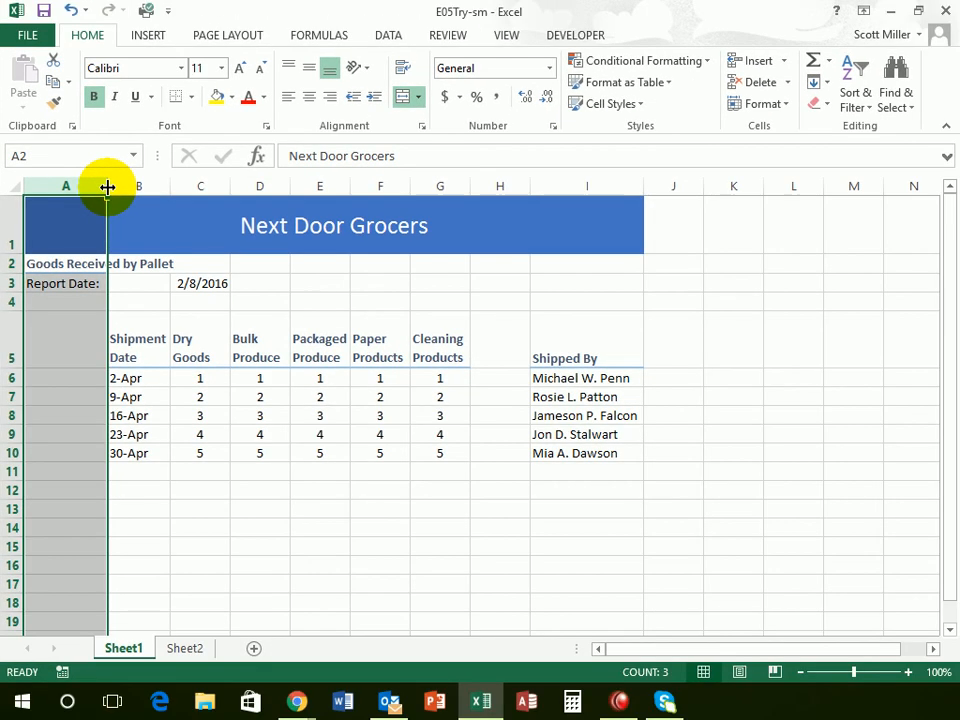
Set a slightly smaller exact row height for title row 1.
left_click(12, 235)
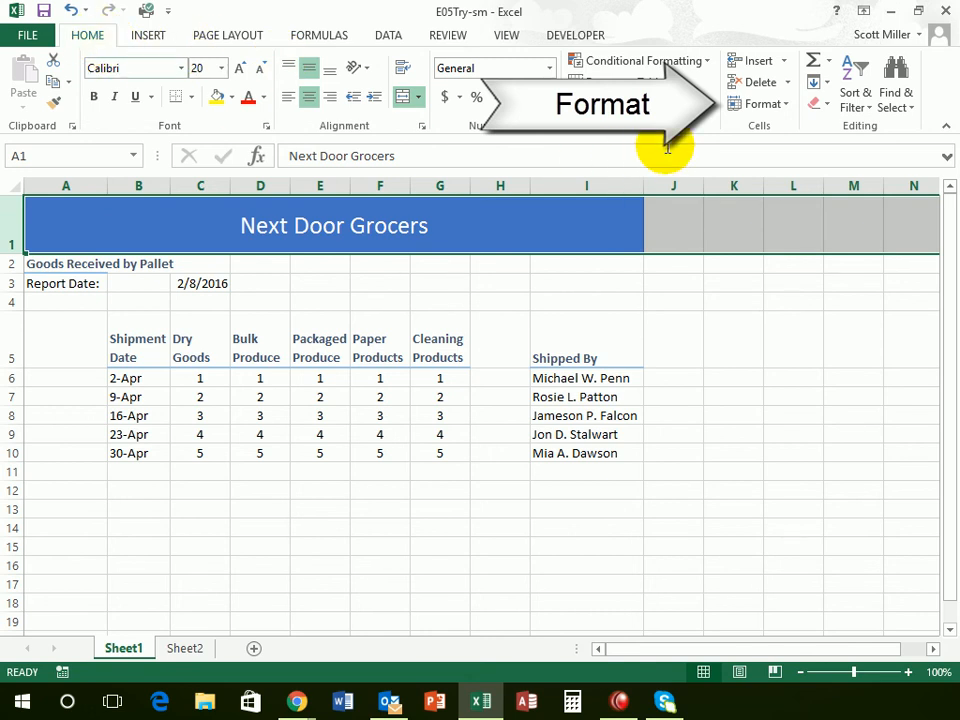
left_click(766, 106)
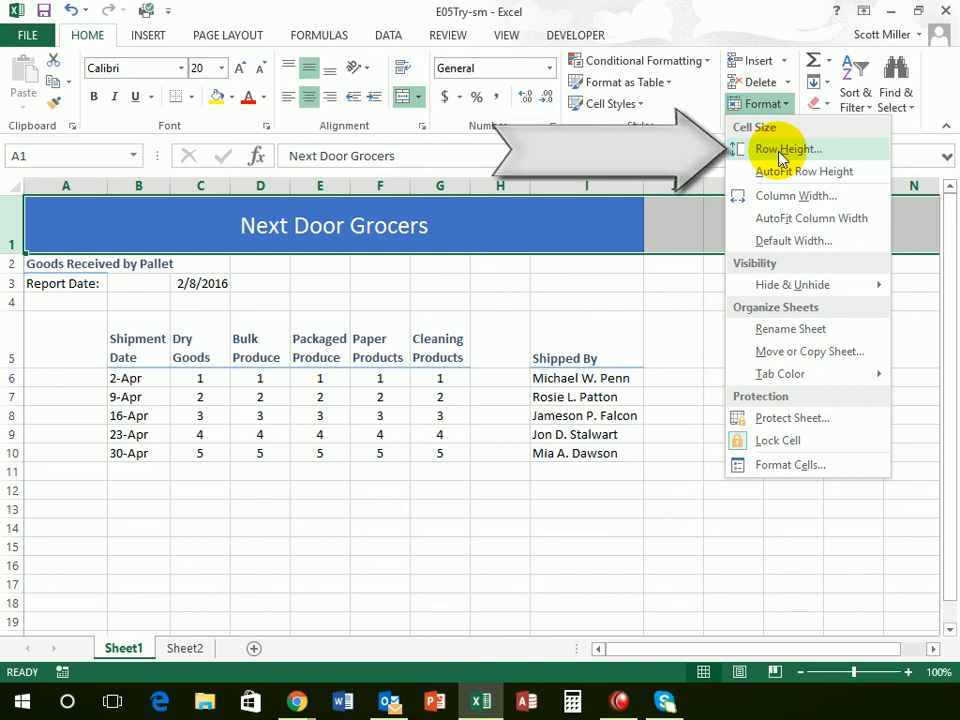
left_click(785, 150)
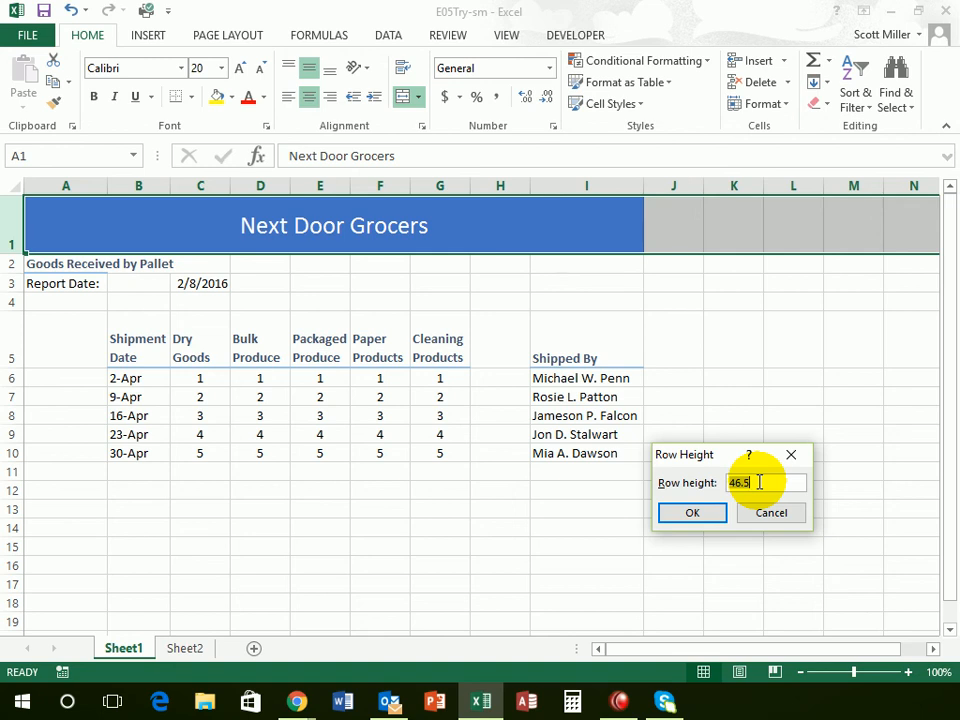
left_click(692, 512)
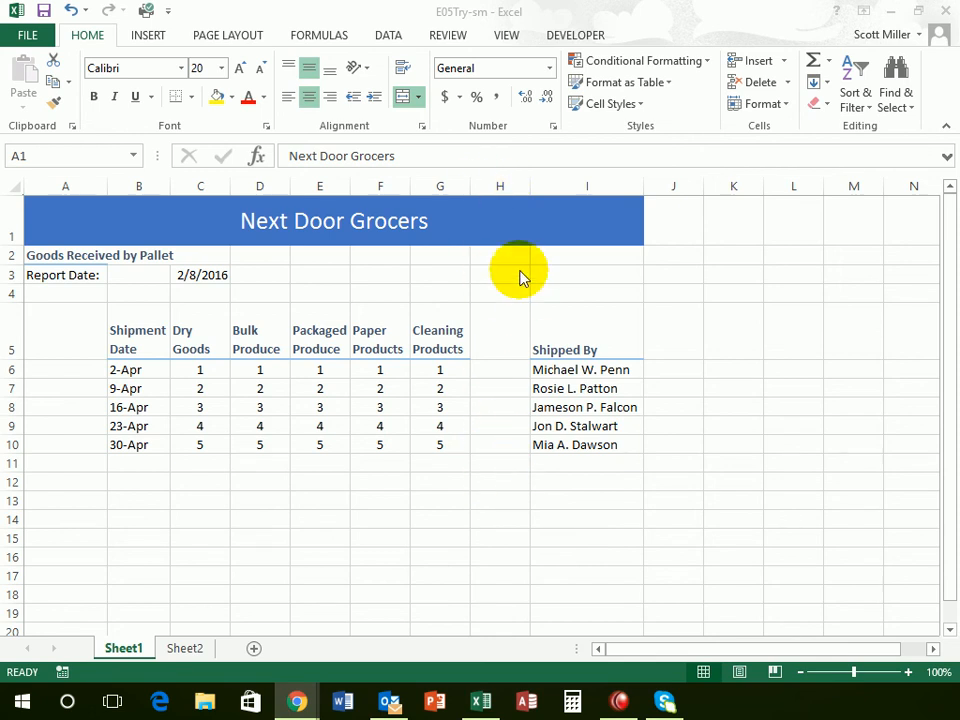
key("shift+space")
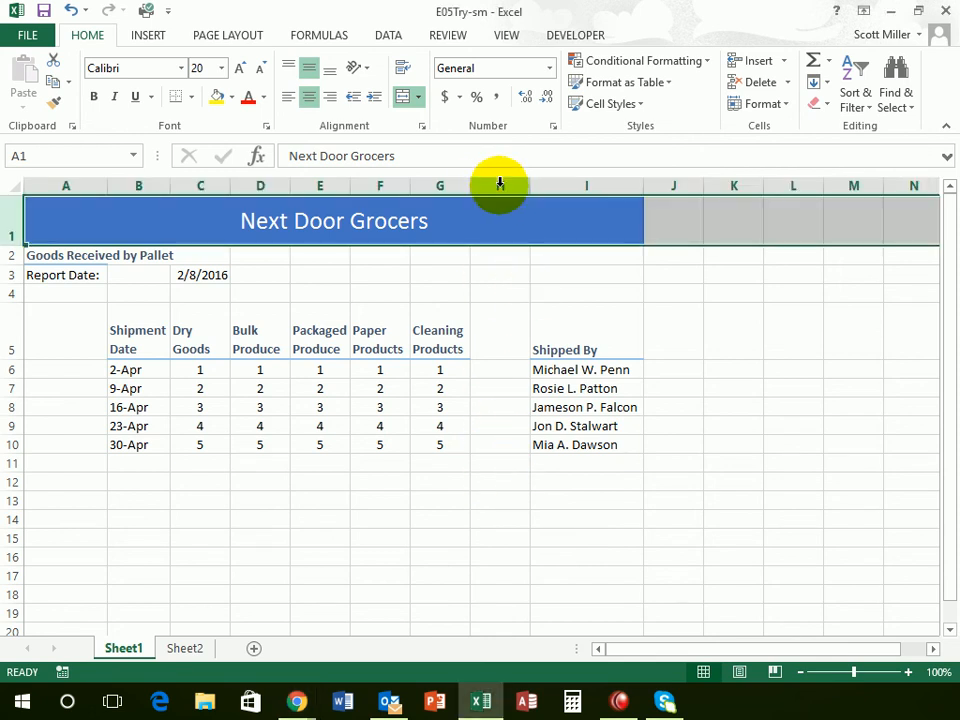
Delete the empty column H between Cleaning Products and Shipped By.
left_click(500, 185)
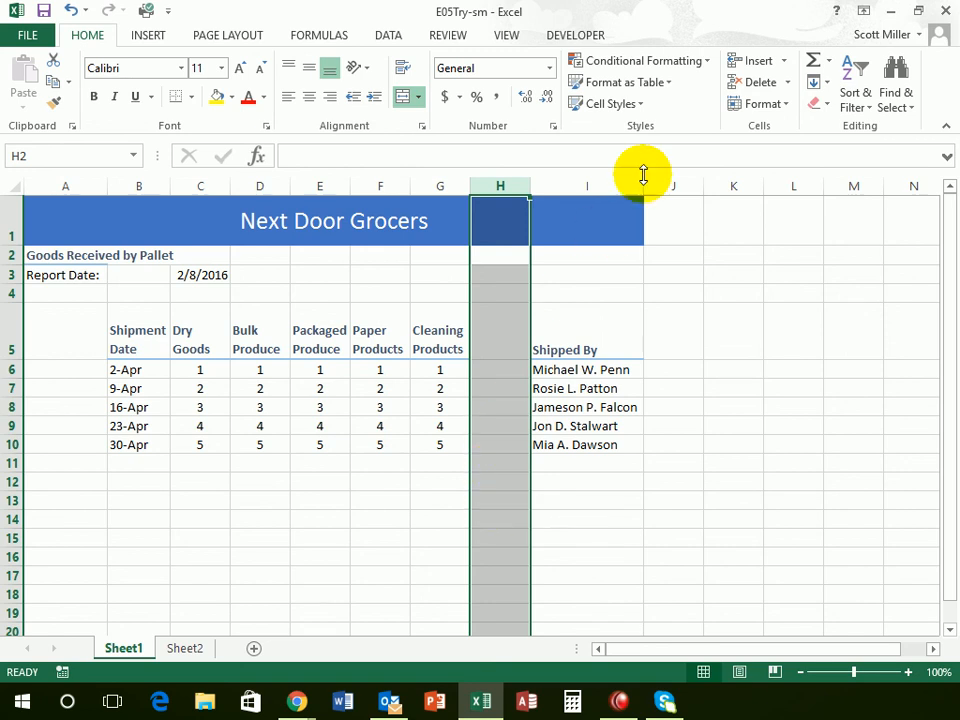
left_click(789, 84)
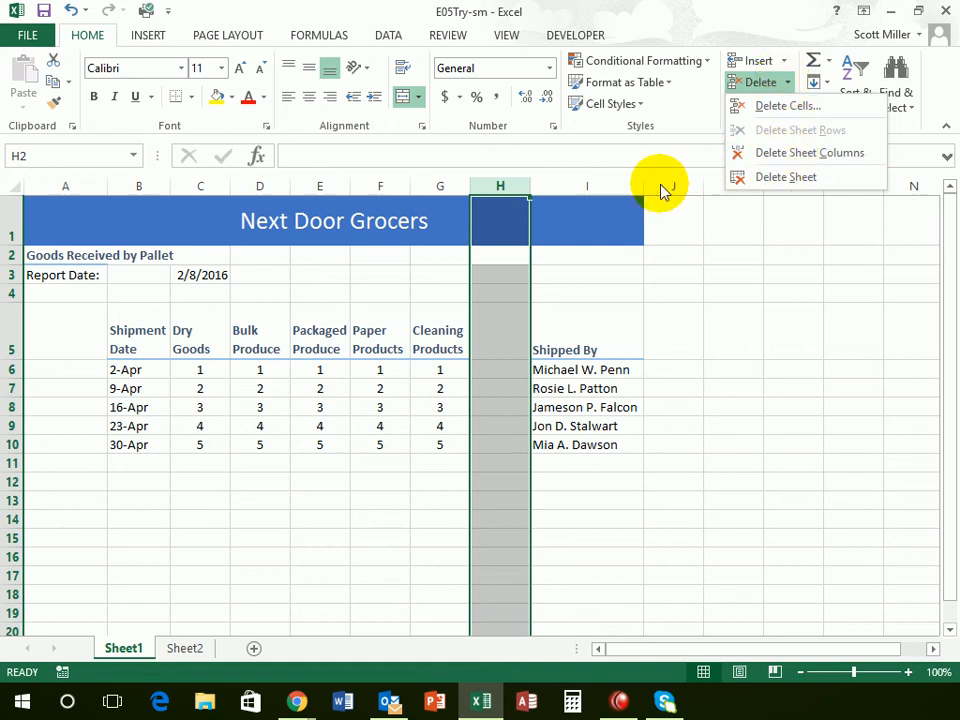
right_click(501, 192)
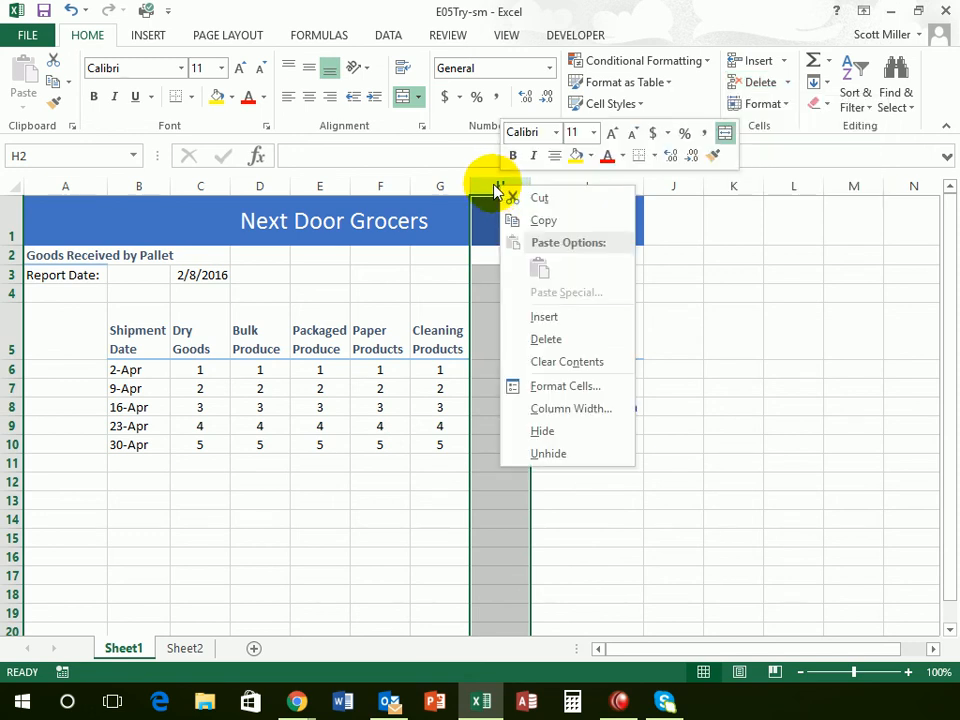
left_click(550, 340)
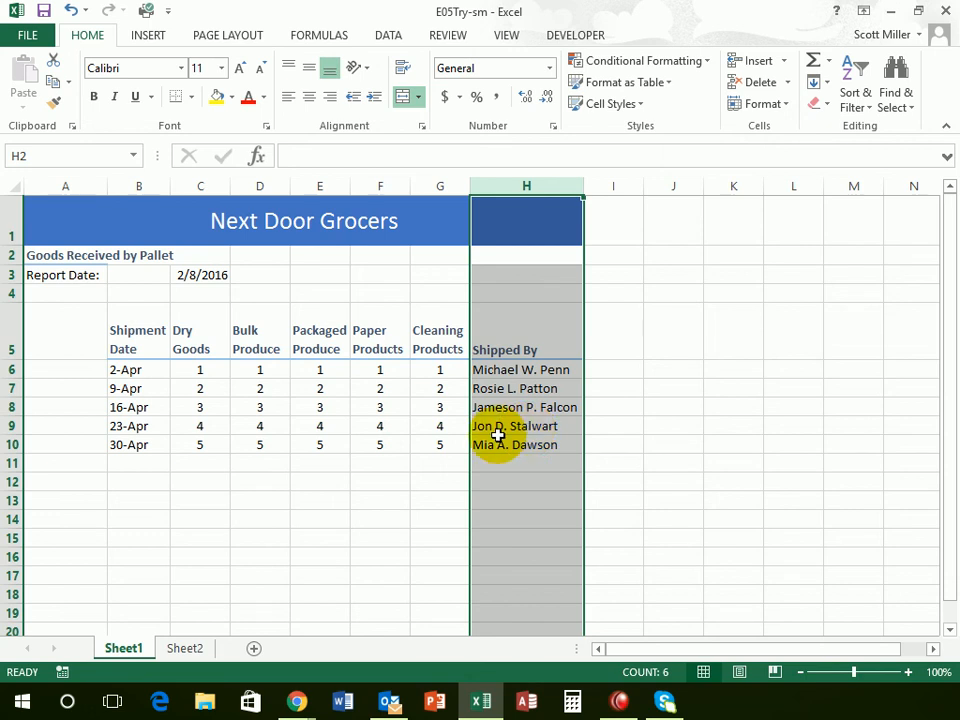
Make the shipment dates in B6:B10 bold and italic, and save the workbook.
left_click_drag(130, 370, 136, 445)
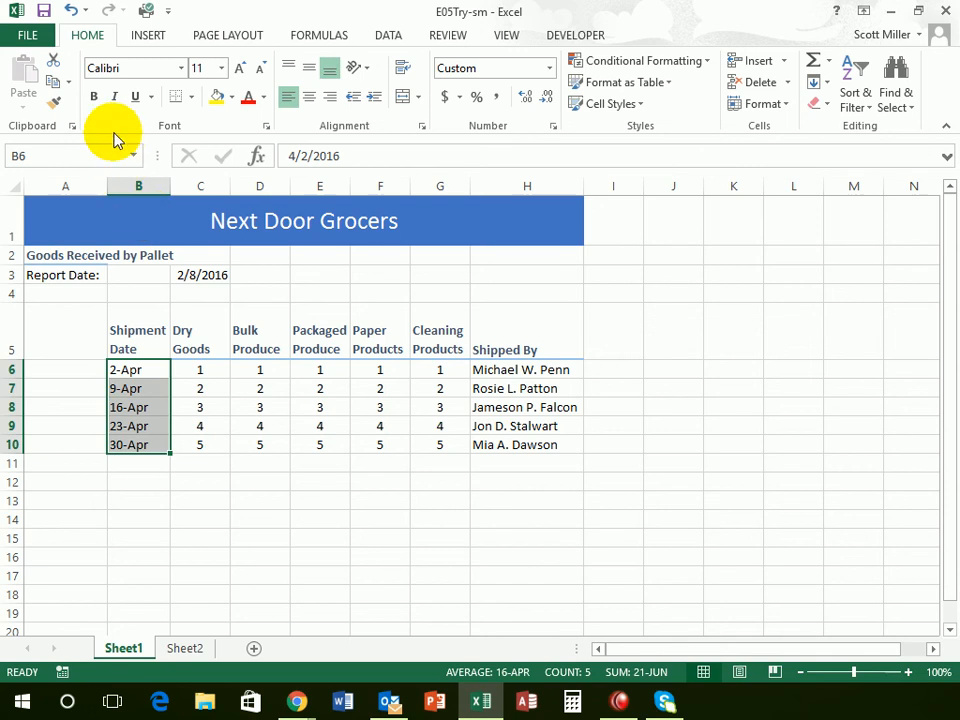
left_click(94, 97)
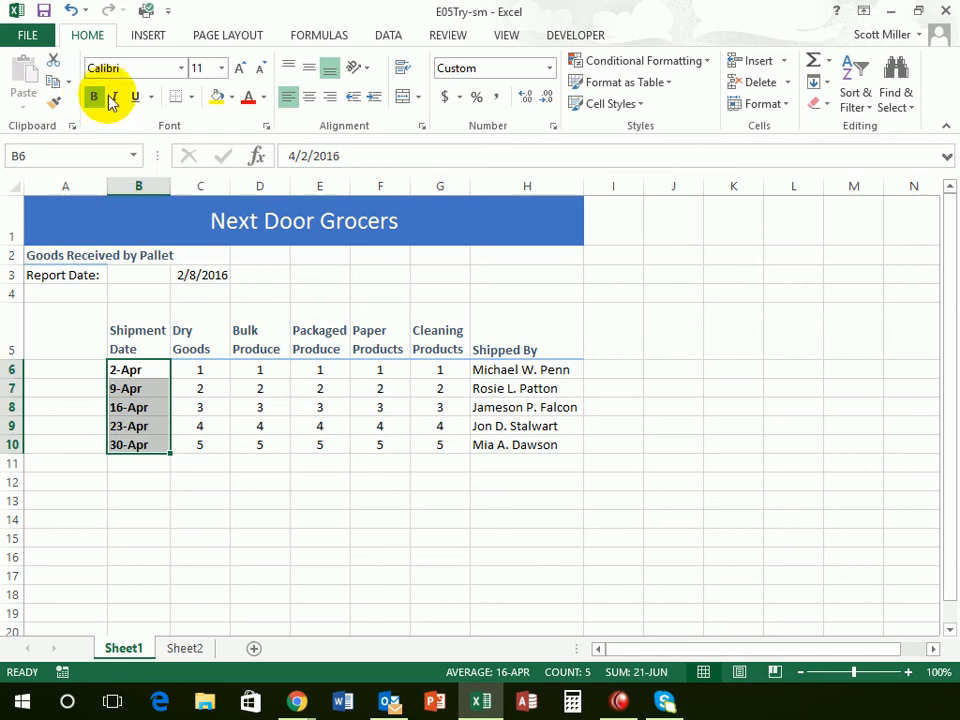
left_click(115, 99)
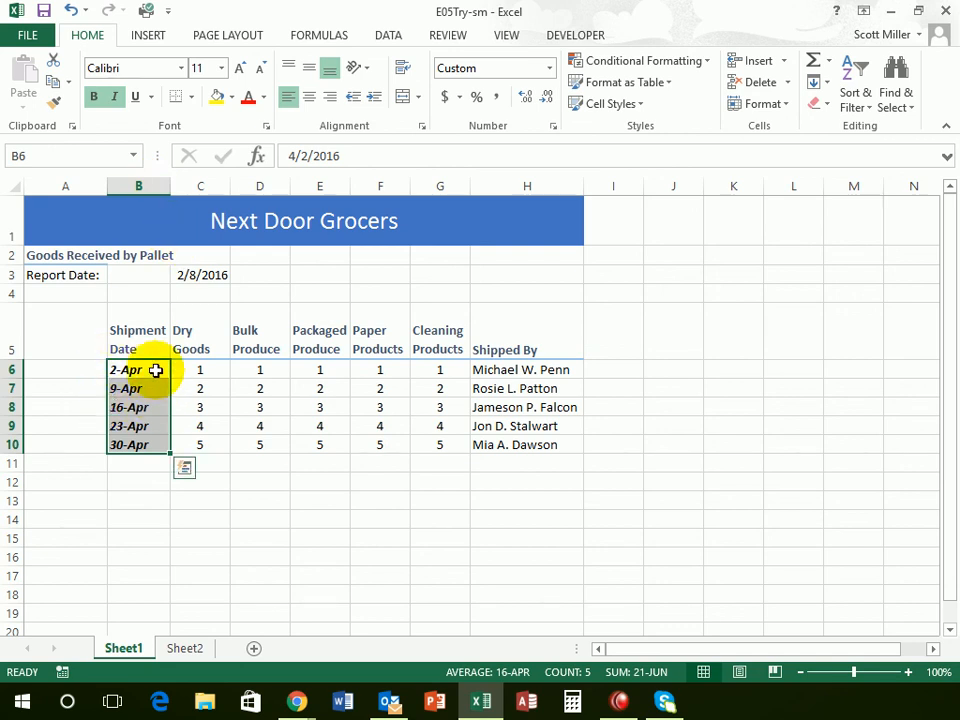
left_click(27, 37)
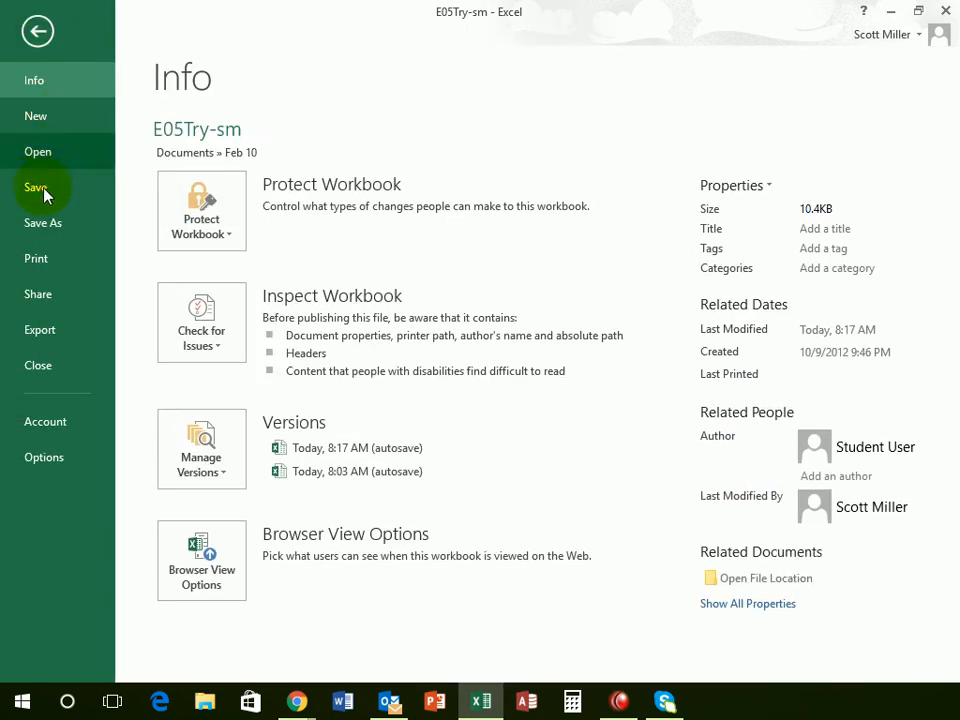
left_click(36, 188)
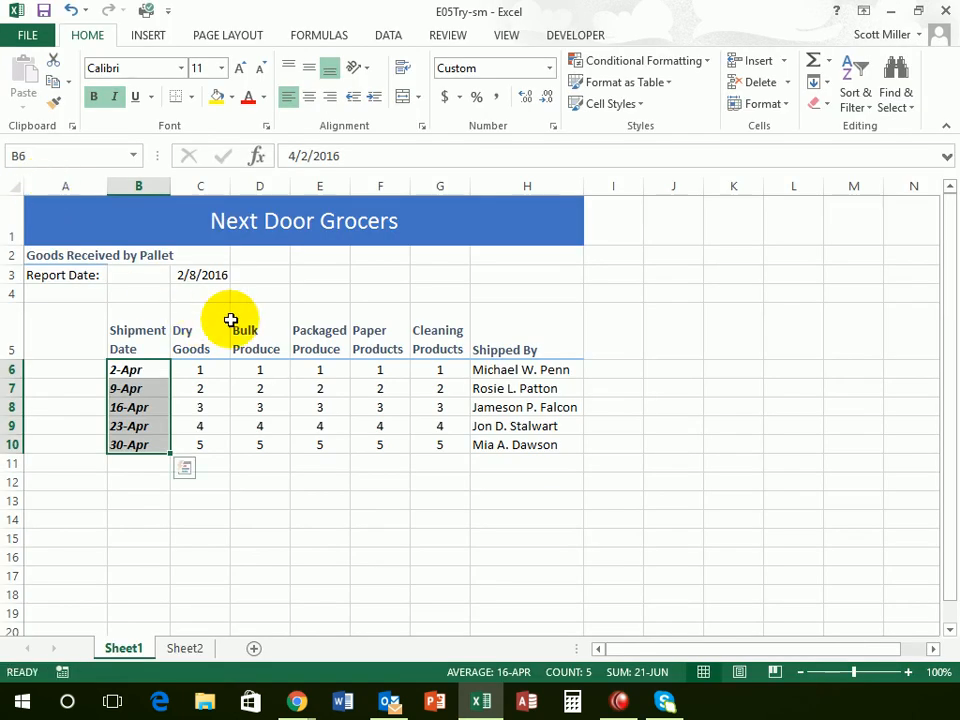